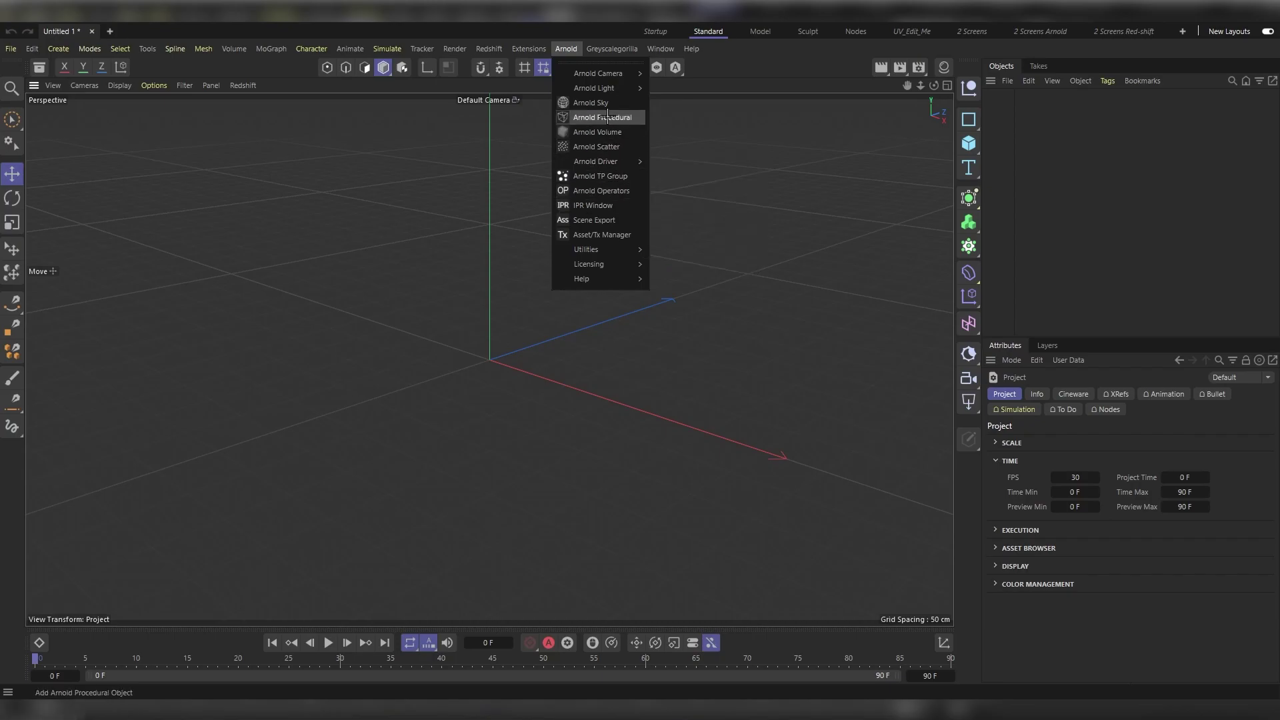
# - Open the Arnold IPR window and dock it beside the perspective viewport
pyautogui.moveTo(614, 94)
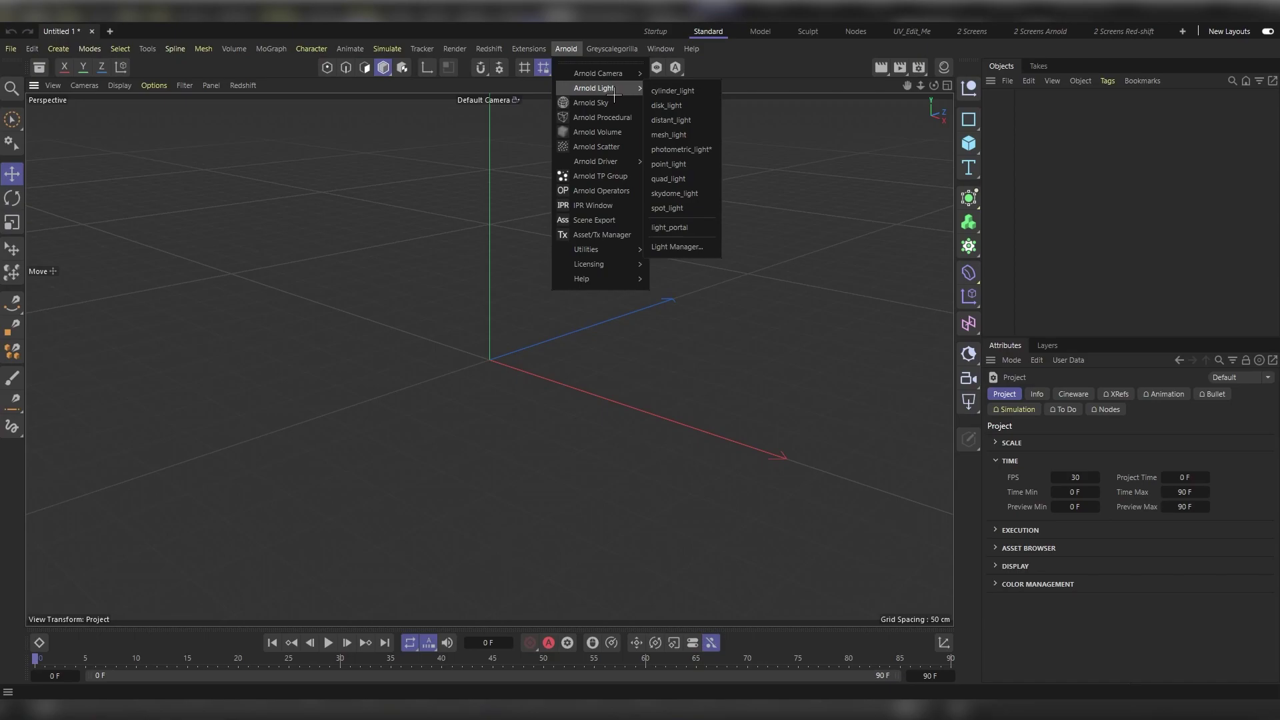
pyautogui.click(625, 205)
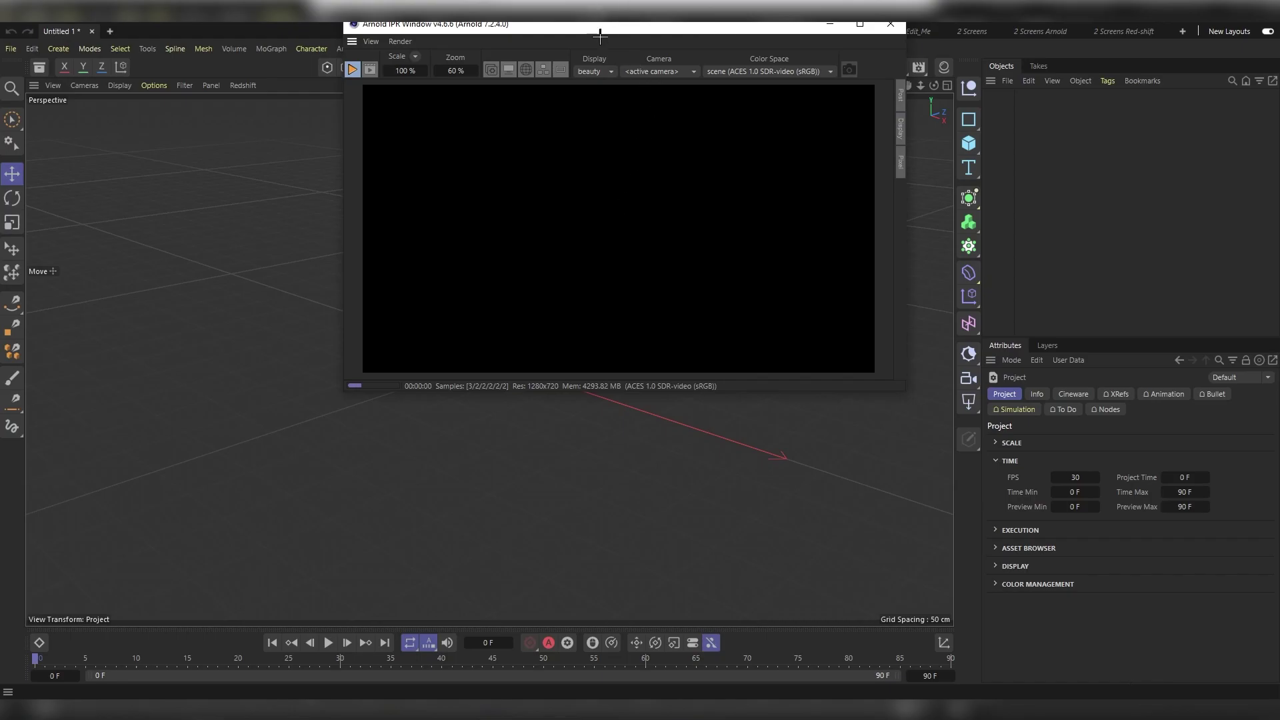
pyautogui.moveTo(560, 19); pyautogui.dragTo(537, 141)
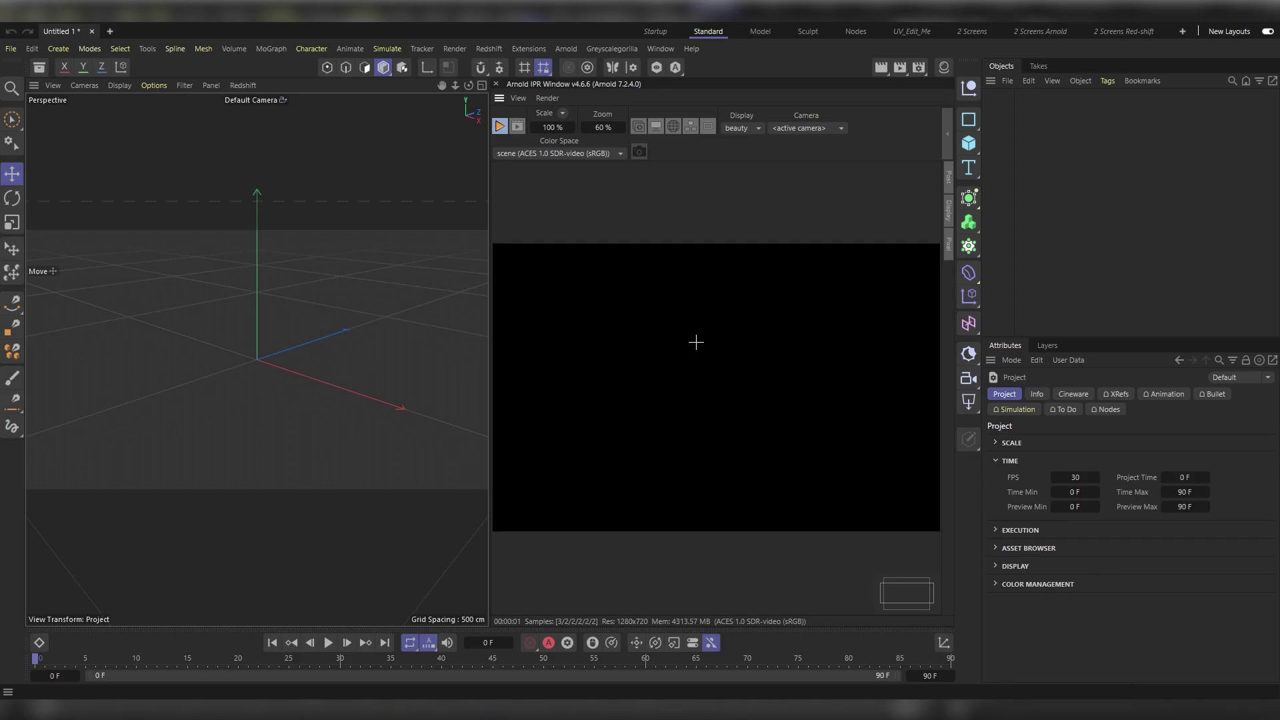
# - Add a plane and a figure object at the origin, with the figure's height set to 50 cm
pyautogui.click(969, 143)
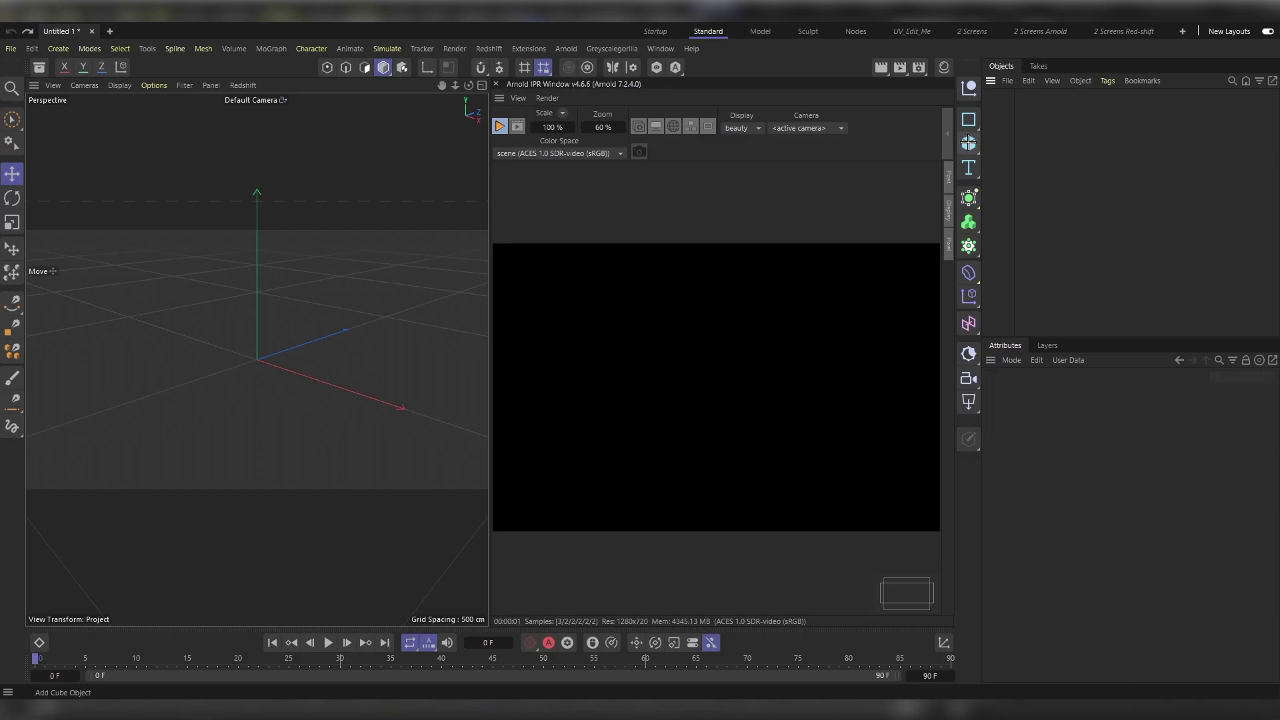
pyautogui.click(1010, 194)
pyautogui.click(969, 144)
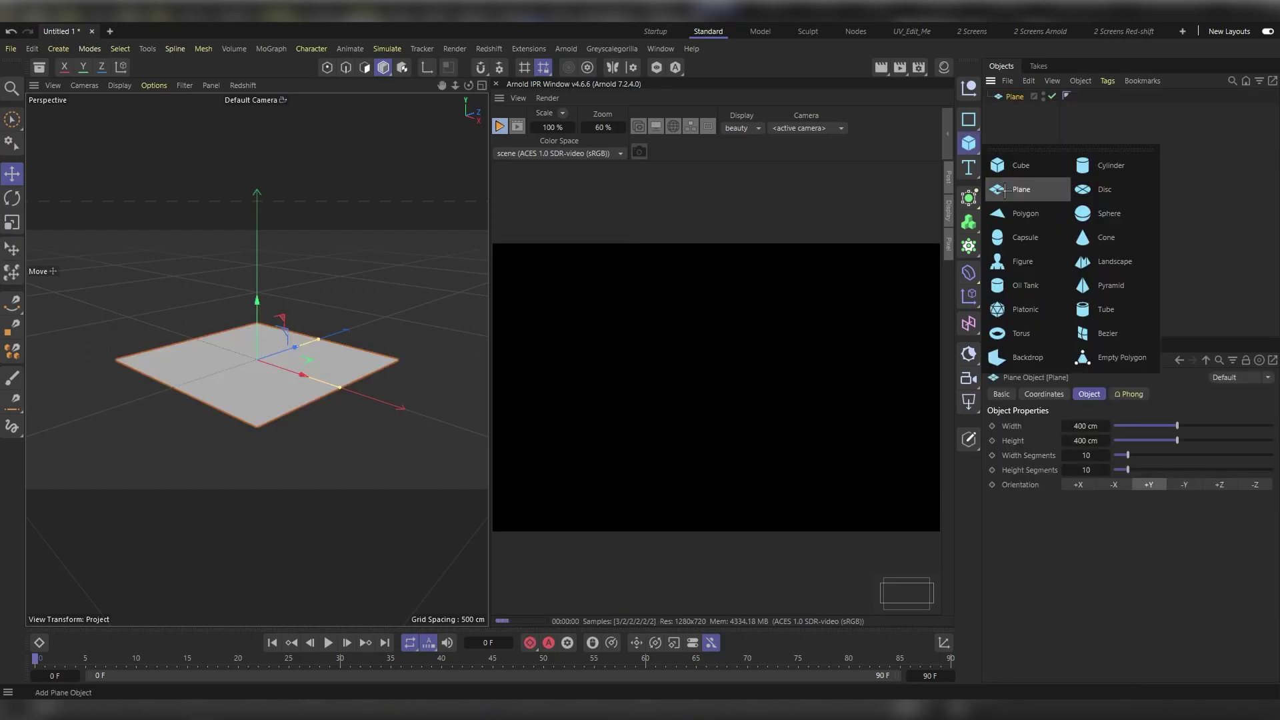
pyautogui.click(1022, 261)
pyautogui.click(1060, 425)
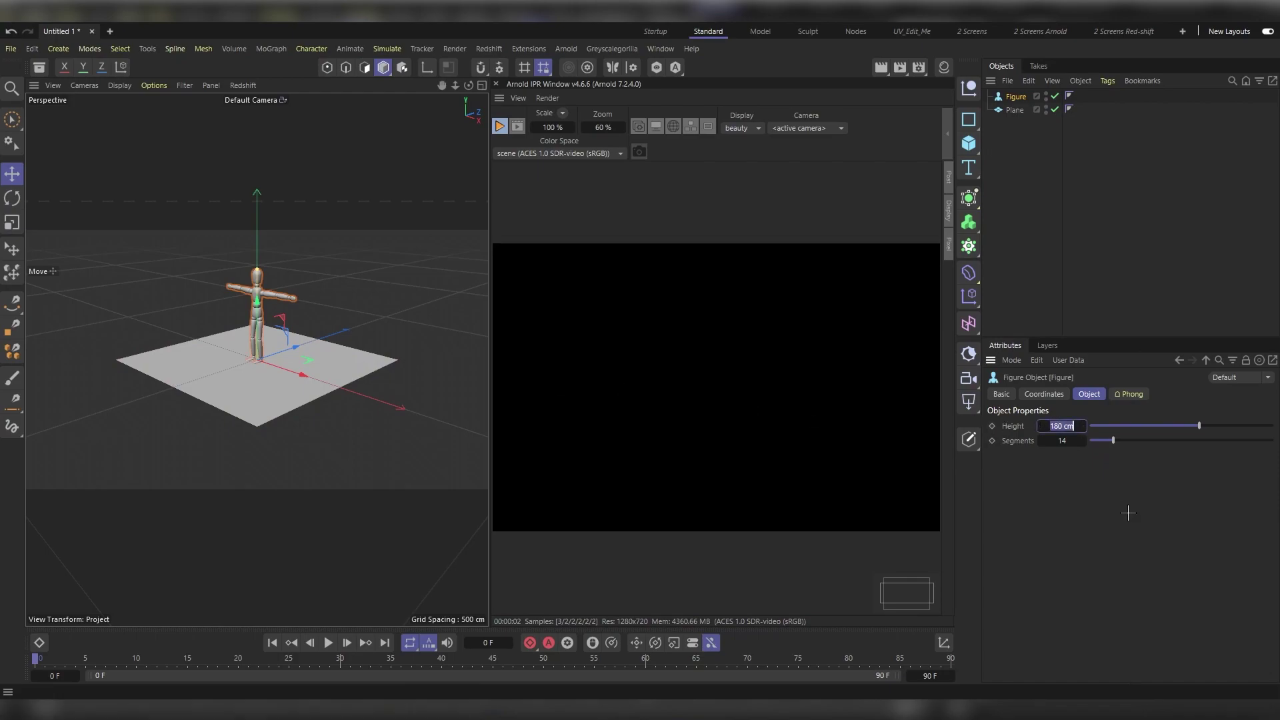
pyautogui.write('50')
pyautogui.press('Return')
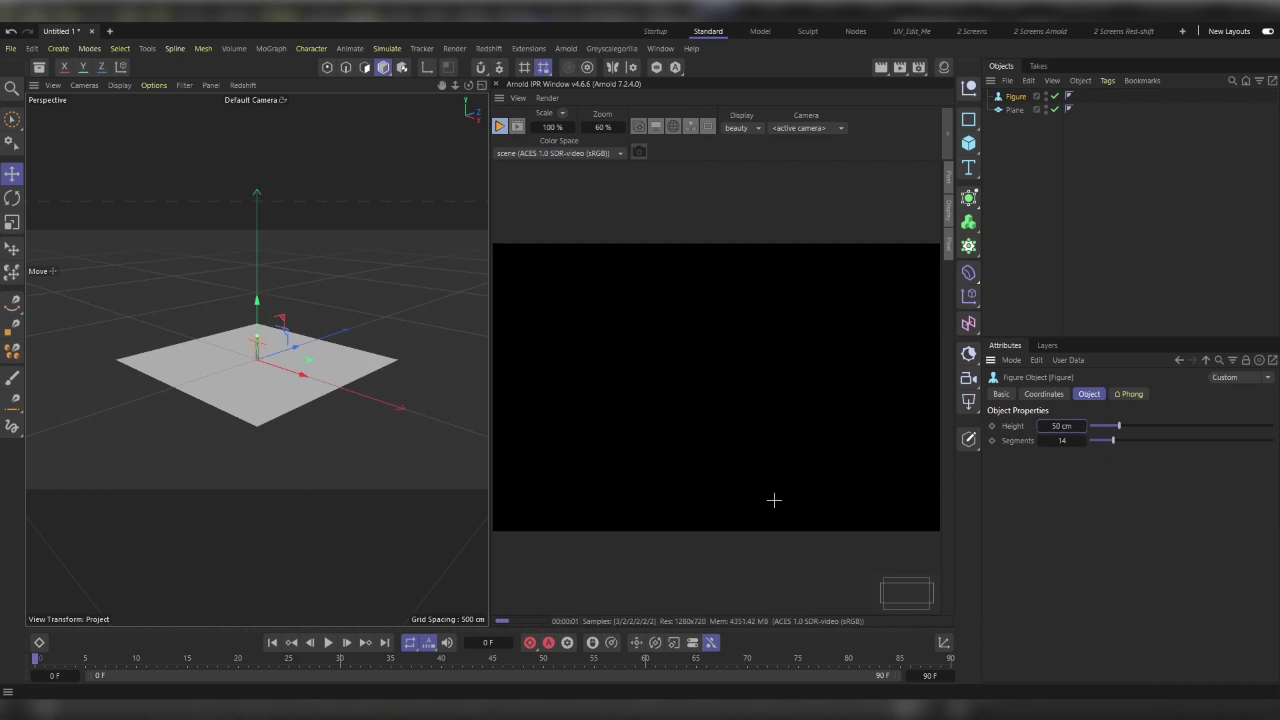
# - Add an Arnold cylinder_light to the scene and set its intensity to 10
pyautogui.scroll(6, 253, 362)
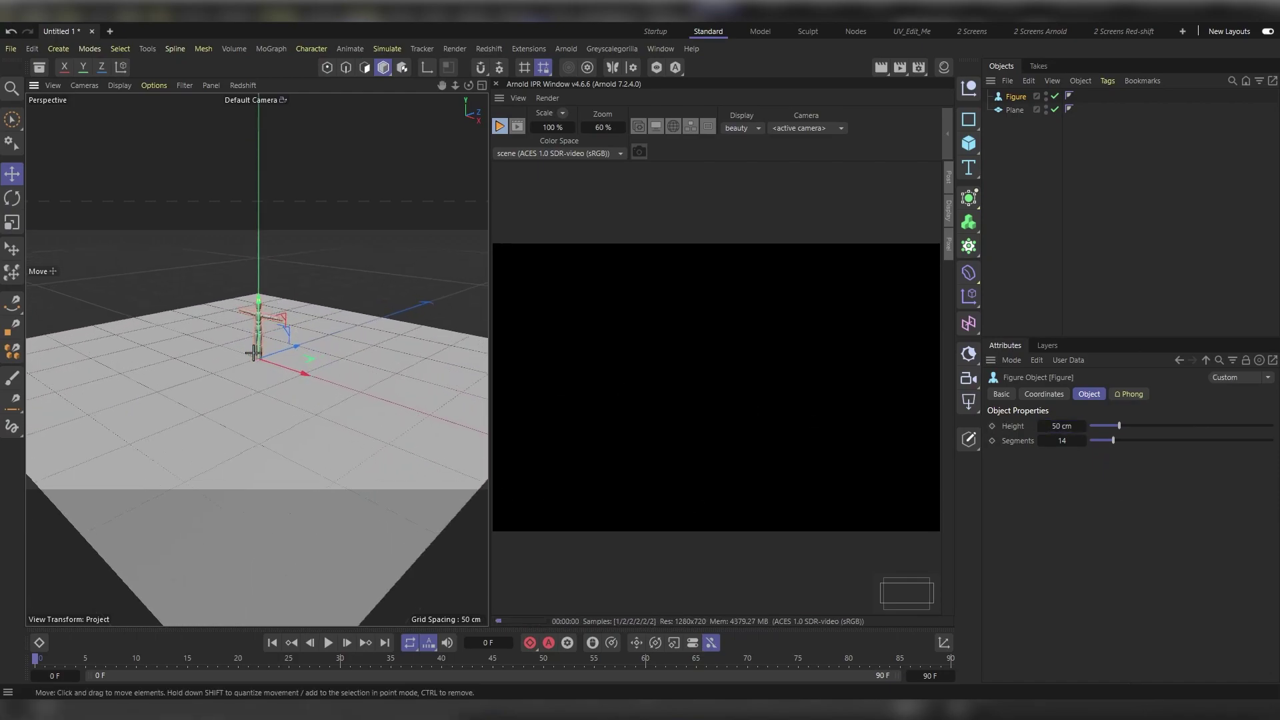
pyautogui.scroll(-4, 258, 348)
pyautogui.keyDown('alt'); pyautogui.moveTo(257, 349); pyautogui.dragTo(262, 394); pyautogui.keyUp('alt')
pyautogui.scroll(4, 262, 395)
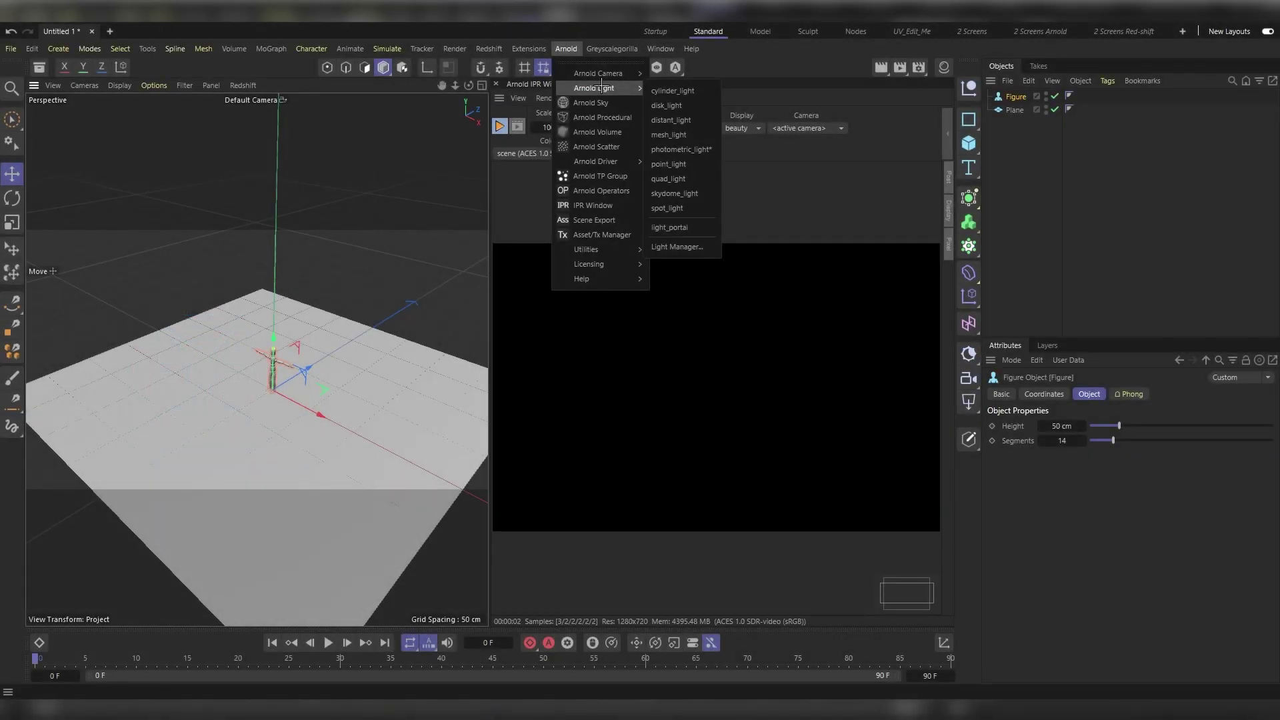
pyautogui.click(675, 91)
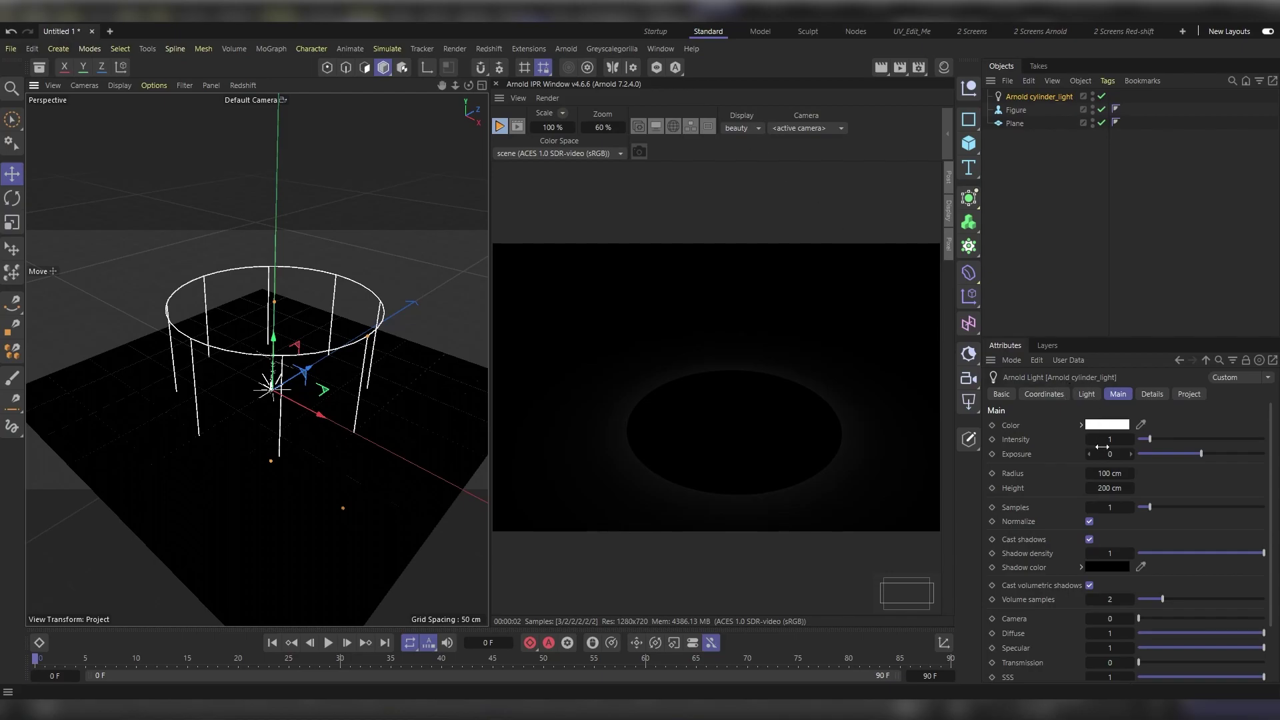
pyautogui.moveTo(1111, 438); pyautogui.dragTo(1110, 438)
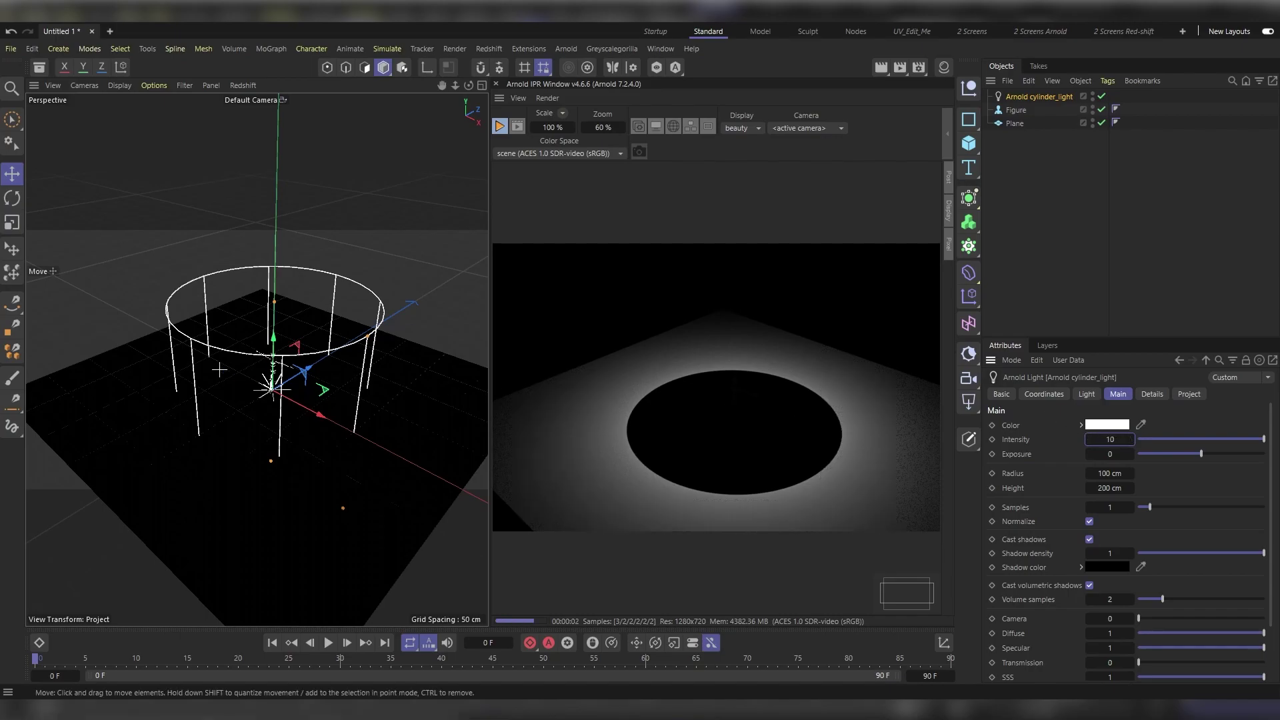
# - Scale the cylinder light to 35 cm radius and 70 cm height and place it on its side above the figure
pyautogui.press('t')
pyautogui.moveTo(441, 312); pyautogui.dragTo(211, 494)
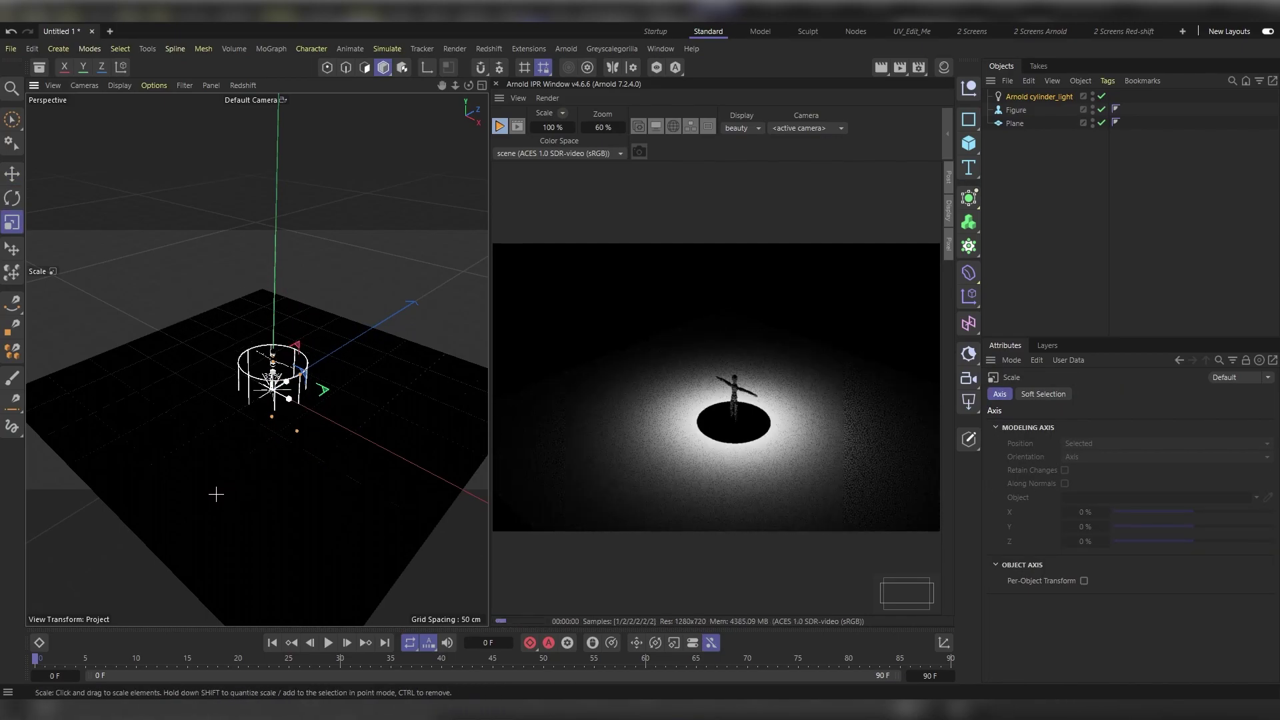
pyautogui.press('e')
pyautogui.moveTo(276, 320); pyautogui.dragTo(297, 229)
pyautogui.press('r')
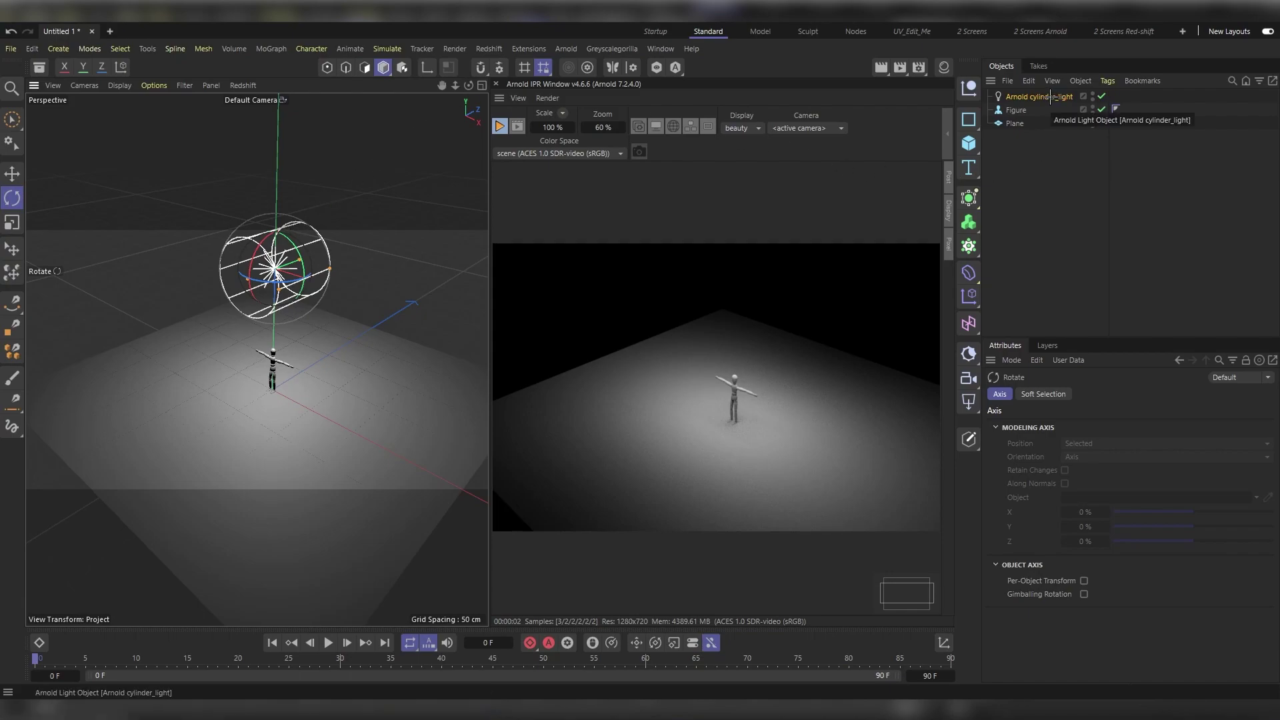
# - Try red and yellow tints on the cylinder light and settle on a pale cyan color, RGB 211, 250, 255
pyautogui.click(1050, 97)
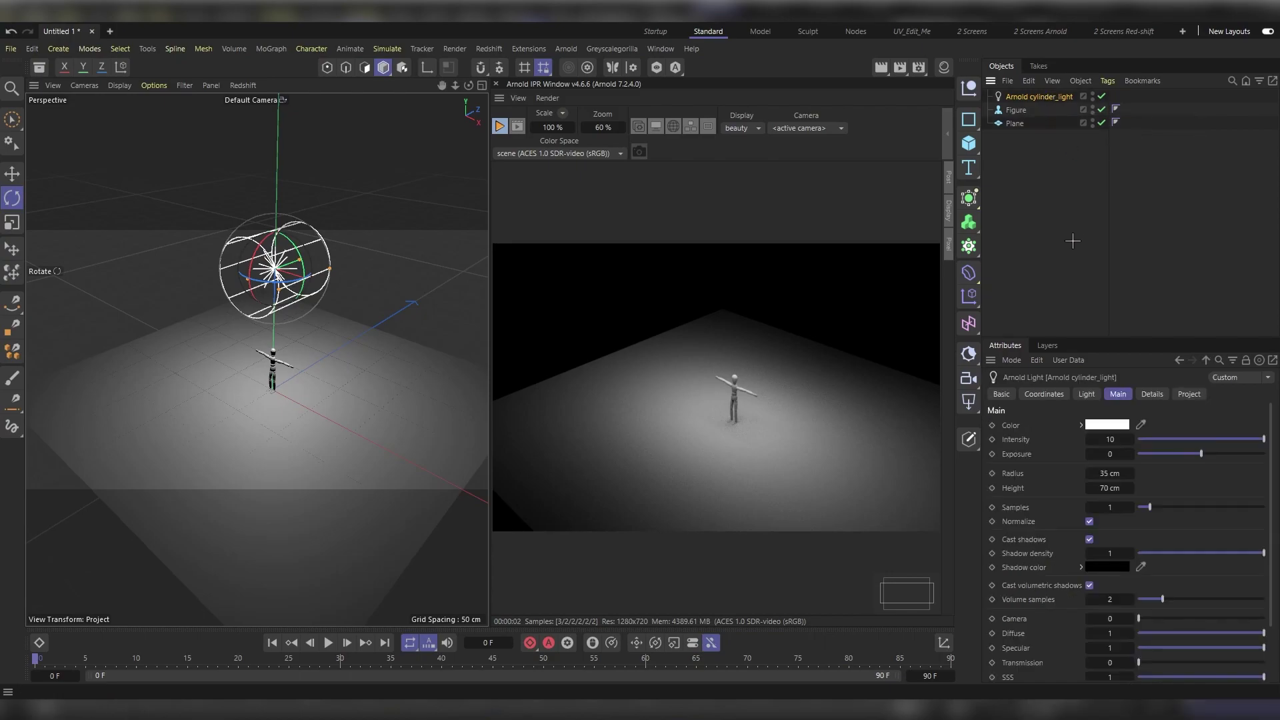
pyautogui.moveTo(1103, 337); pyautogui.dragTo(1102, 260)
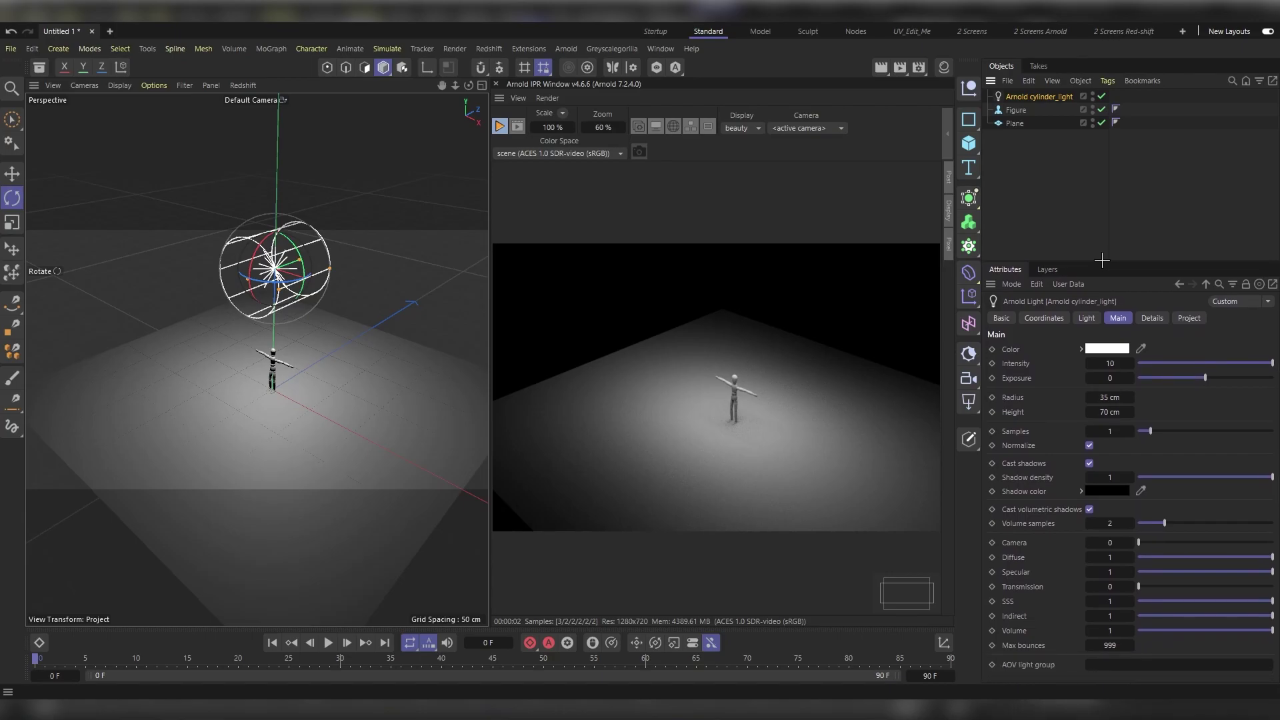
pyautogui.click(1107, 348)
pyautogui.moveTo(1075, 358); pyautogui.dragTo(786, 272)
pyautogui.moveTo(708, 330)
pyautogui.mouseDown()
pyautogui.moveTo(750, 367)
pyautogui.moveTo(727, 327)
pyautogui.mouseUp()
pyautogui.click(865, 381)
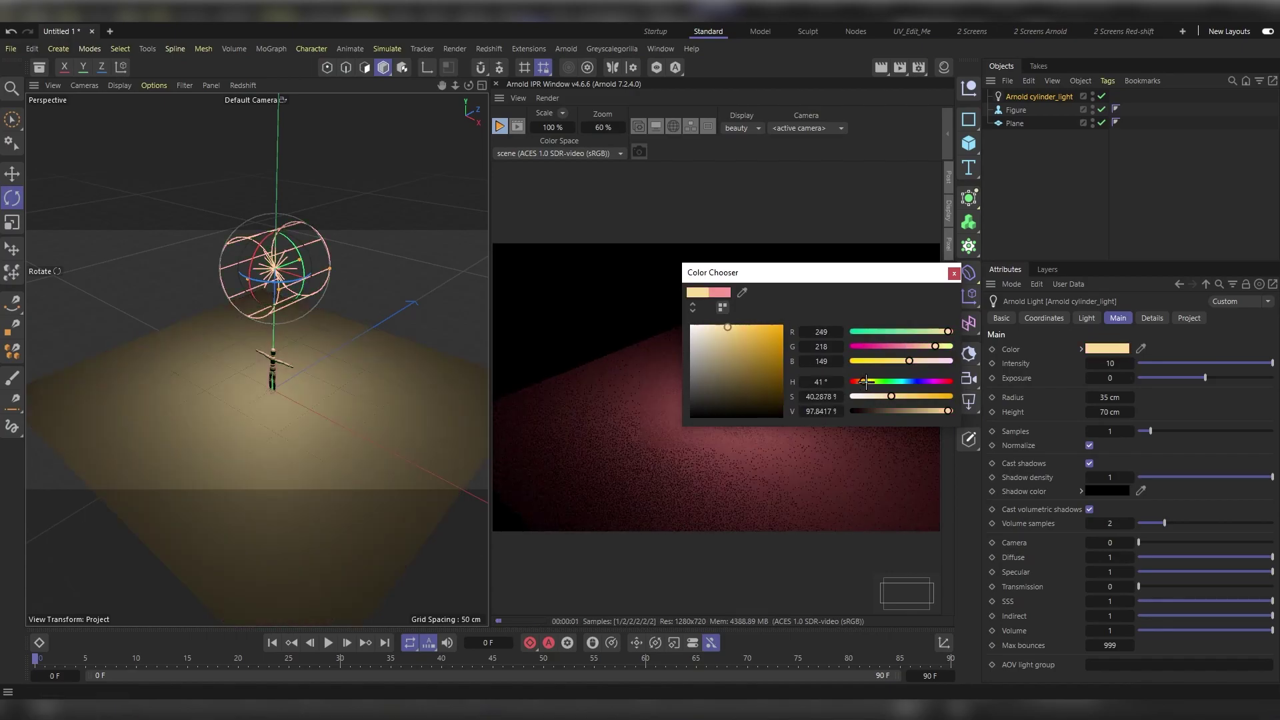
pyautogui.moveTo(865, 381); pyautogui.dragTo(866, 381)
pyautogui.moveTo(727, 327); pyautogui.dragTo(732, 339)
pyautogui.moveTo(891, 387)
pyautogui.mouseDown()
pyautogui.moveTo(915, 382)
pyautogui.moveTo(902, 381)
pyautogui.mouseUp()
pyautogui.moveTo(732, 338); pyautogui.dragTo(706, 324)
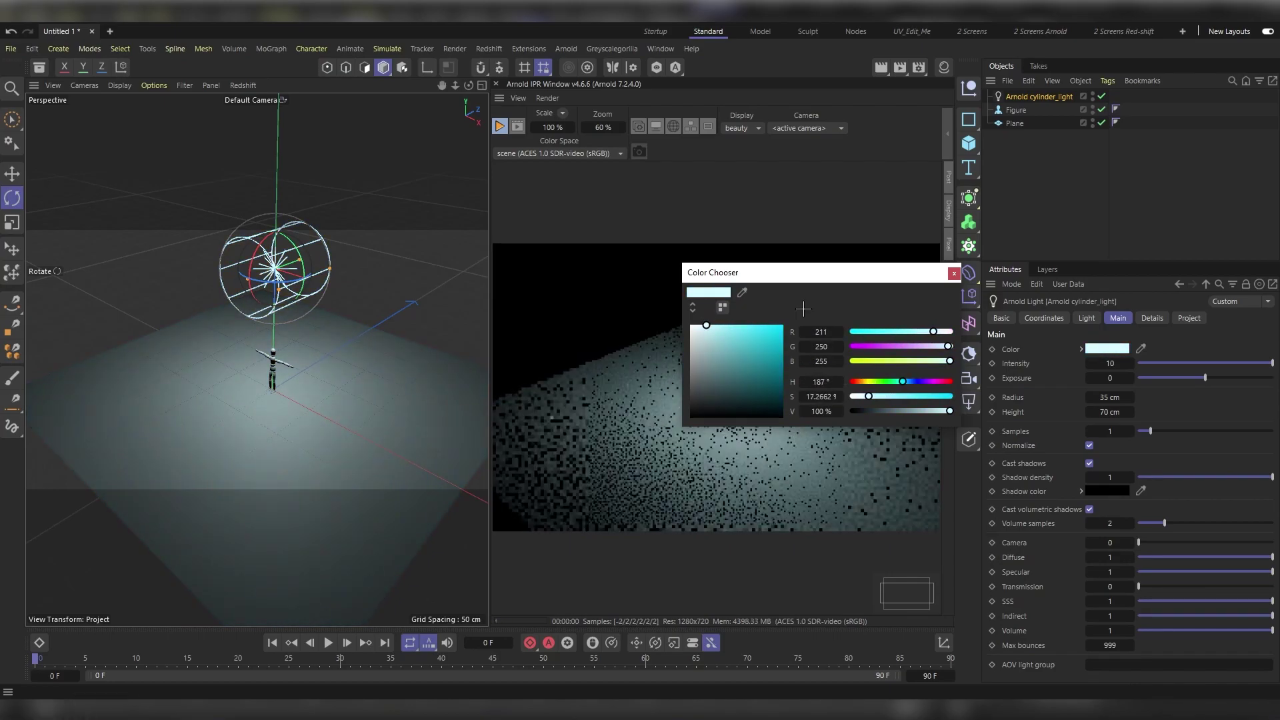
pyautogui.click(954, 273)
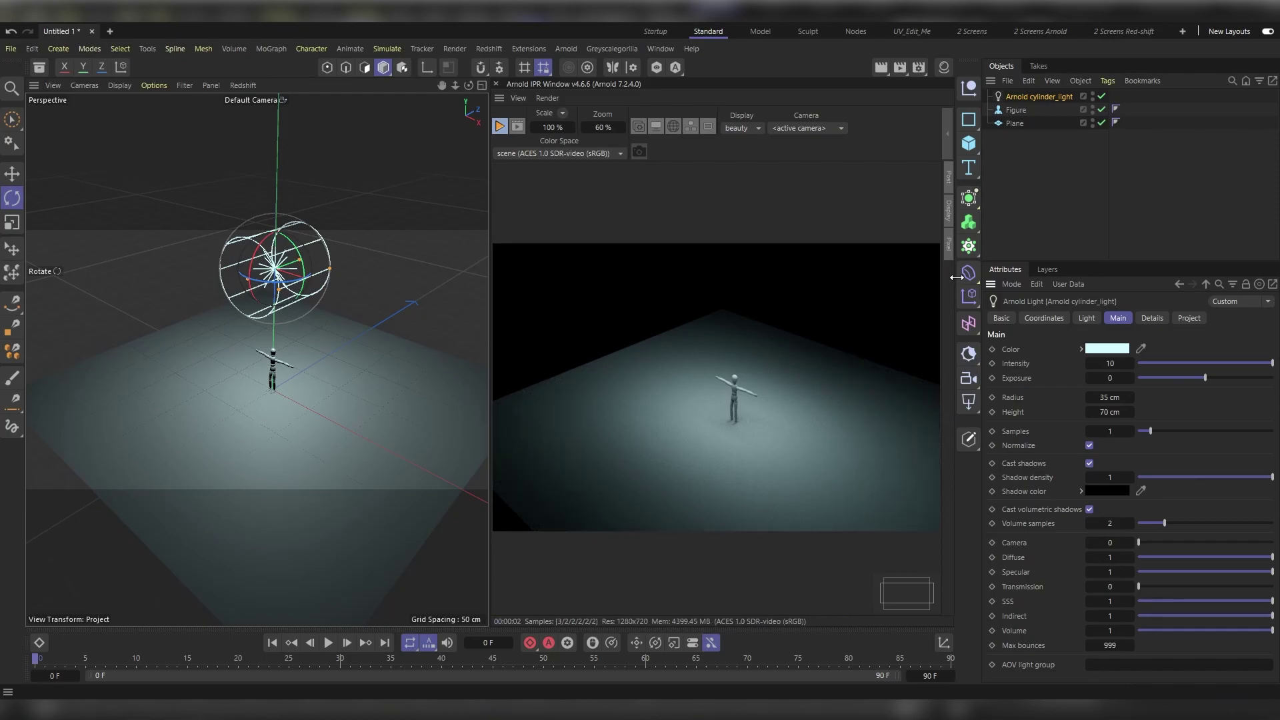
# - Try the cylinder light's intensity at 20 and 30, and return it to 10
pyautogui.click(1110, 363)
pyautogui.write('10')
pyautogui.click(1110, 363)
pyautogui.write('20')
pyautogui.press('Return')
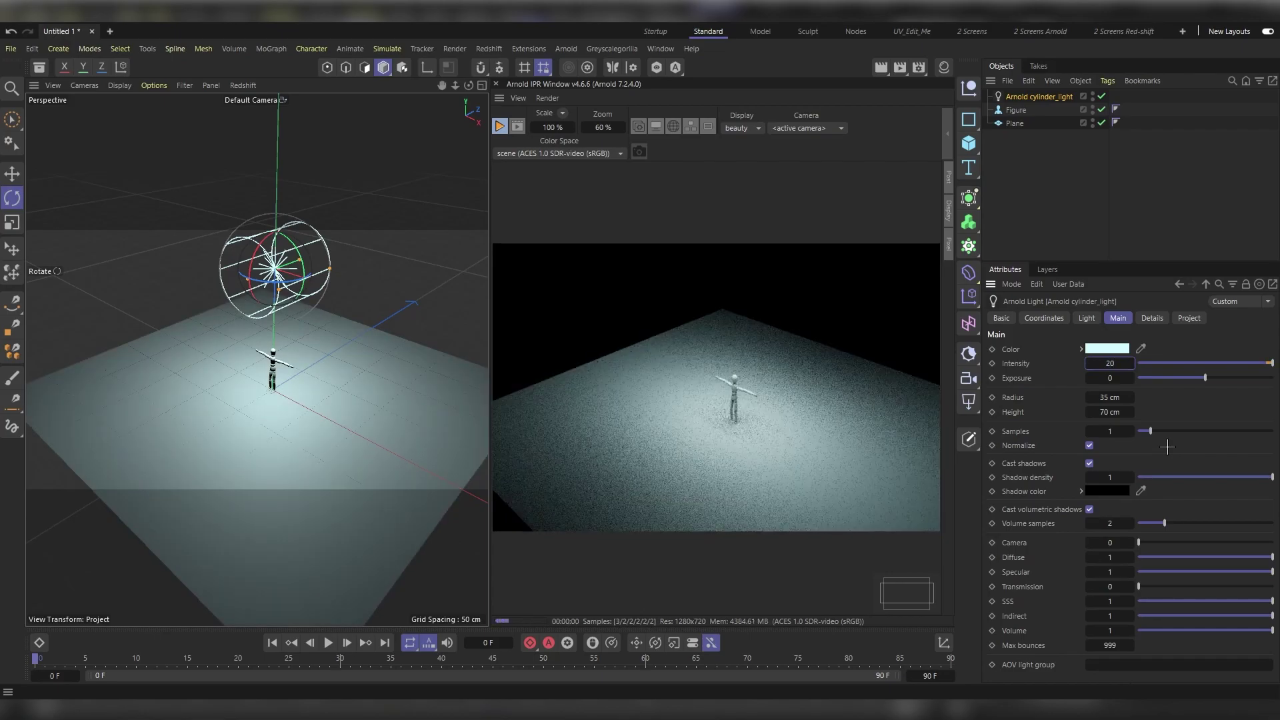
pyautogui.click(1116, 361)
pyautogui.write('30')
pyautogui.press('Return')
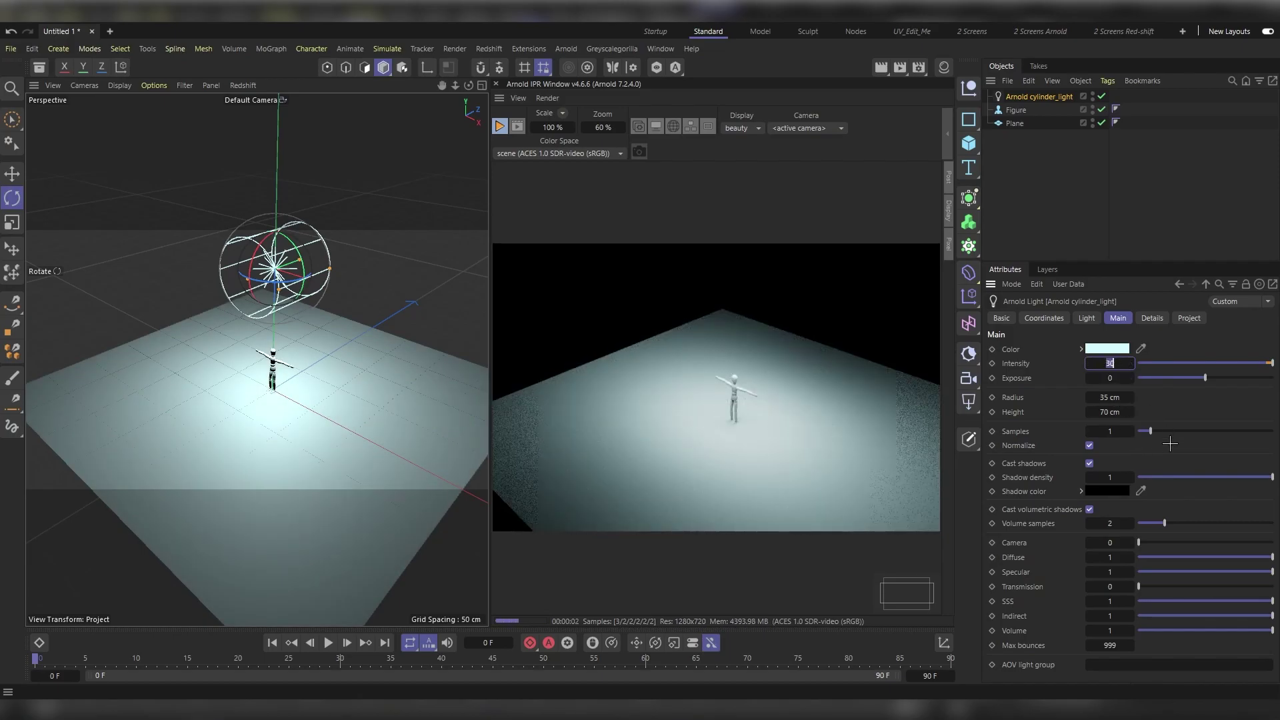
pyautogui.write('10')
pyautogui.press('Return')
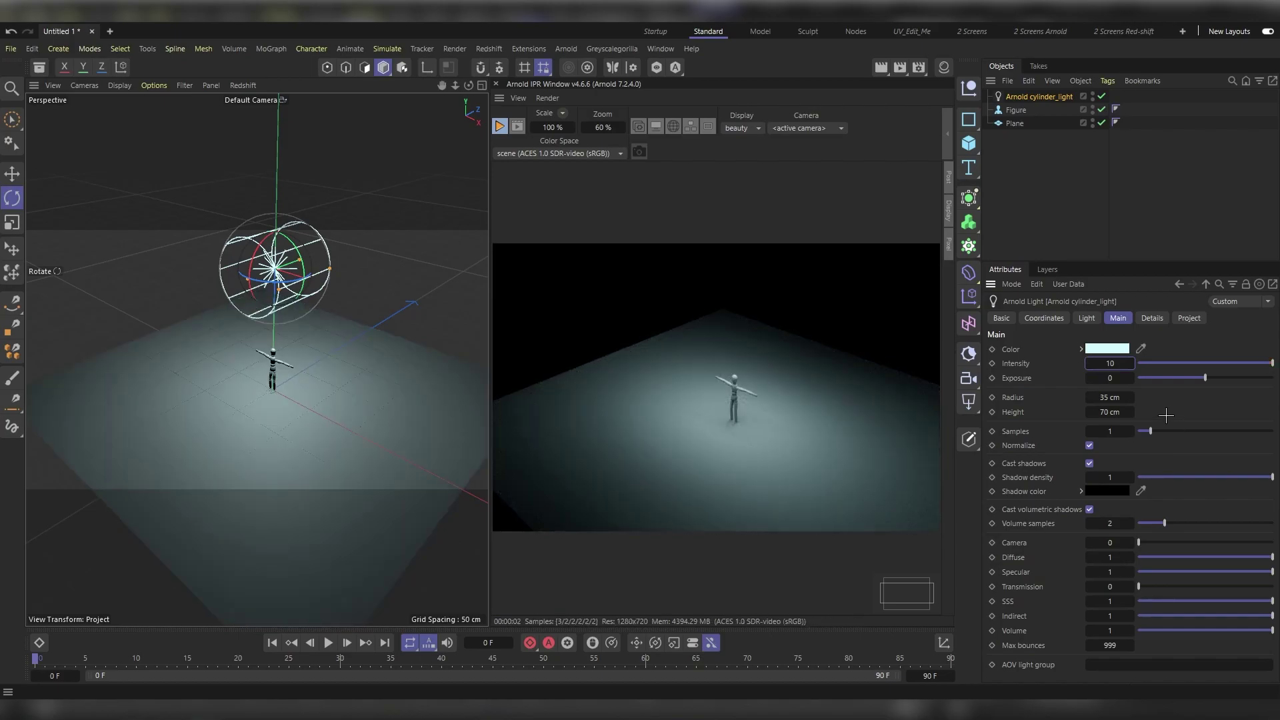
# - Try an exposure of 1 on the cylinder light and reset it to 0
pyautogui.press('Tab')
pyautogui.write('1')
pyautogui.press('Return')
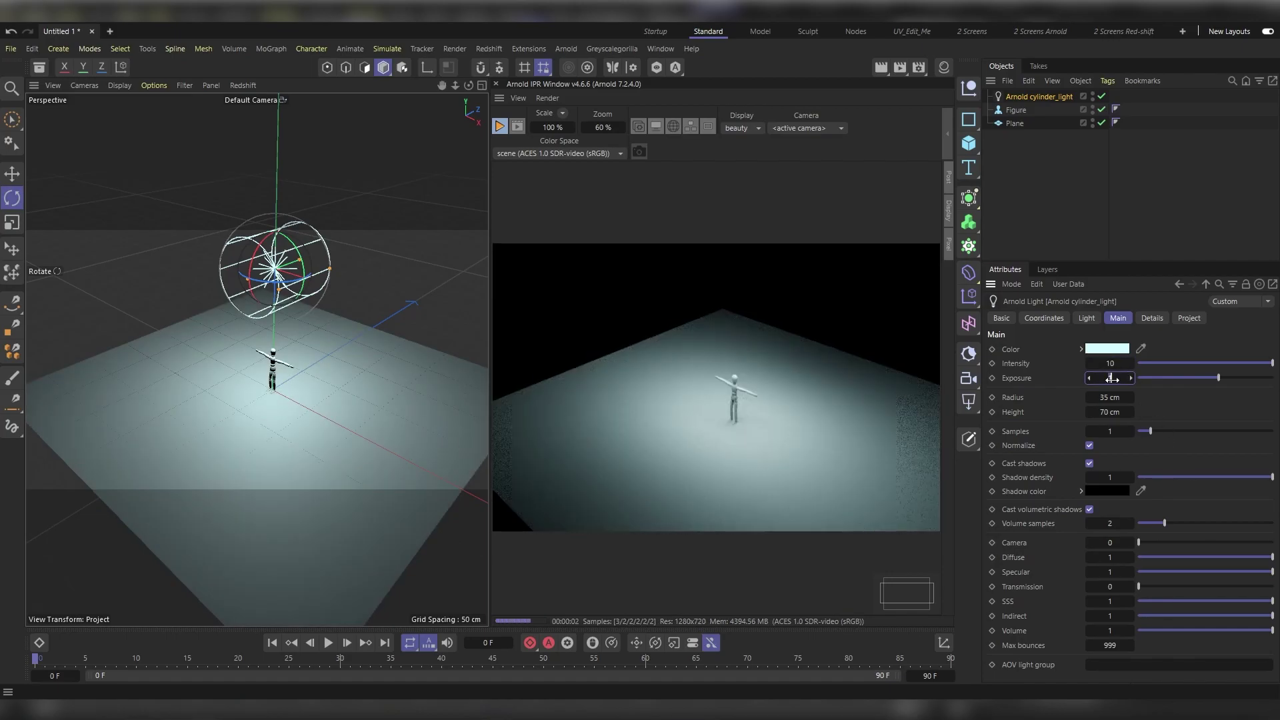
pyautogui.moveTo(1112, 378); pyautogui.dragTo(1131, 378)
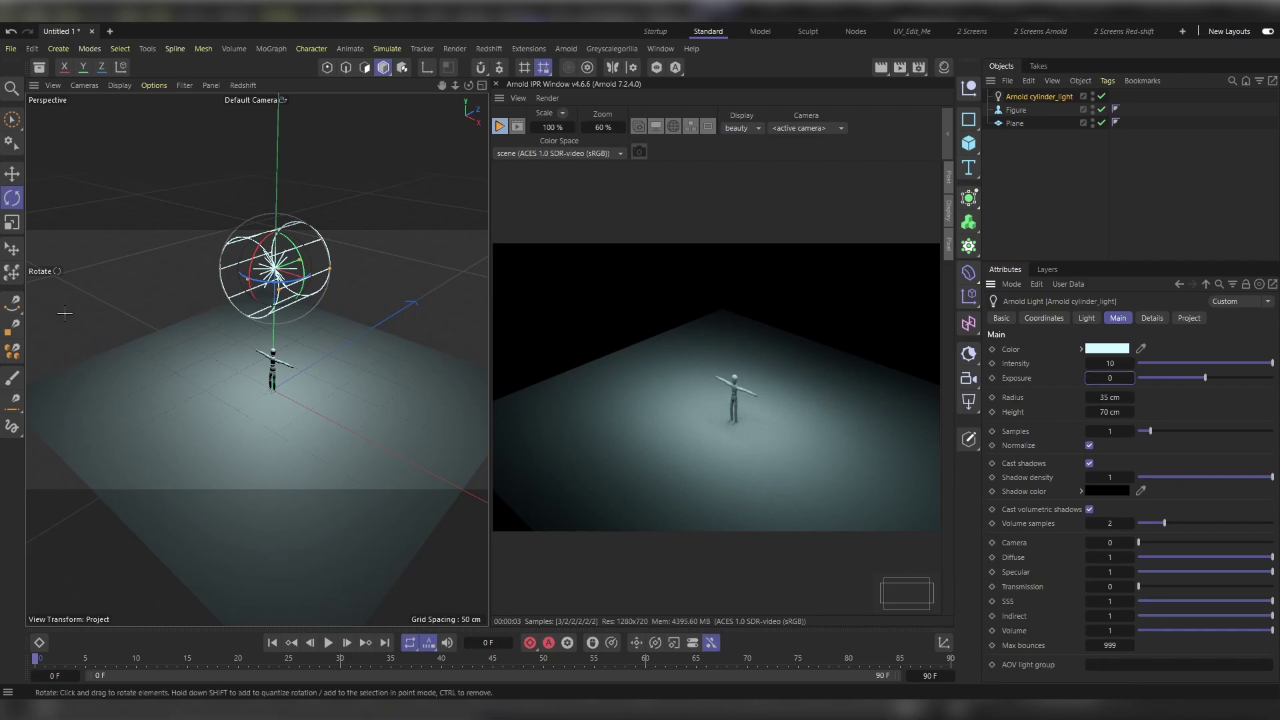
# - Reshape the cylinder light to about 21 cm radius and 144 cm height, and compare it with Normalize off and on
pyautogui.moveTo(329, 268)
pyautogui.mouseDown()
pyautogui.moveTo(360, 243)
pyautogui.moveTo(337, 276)
pyautogui.moveTo(360, 244)
pyautogui.moveTo(335, 279)
pyautogui.moveTo(341, 258)
pyautogui.mouseUp()
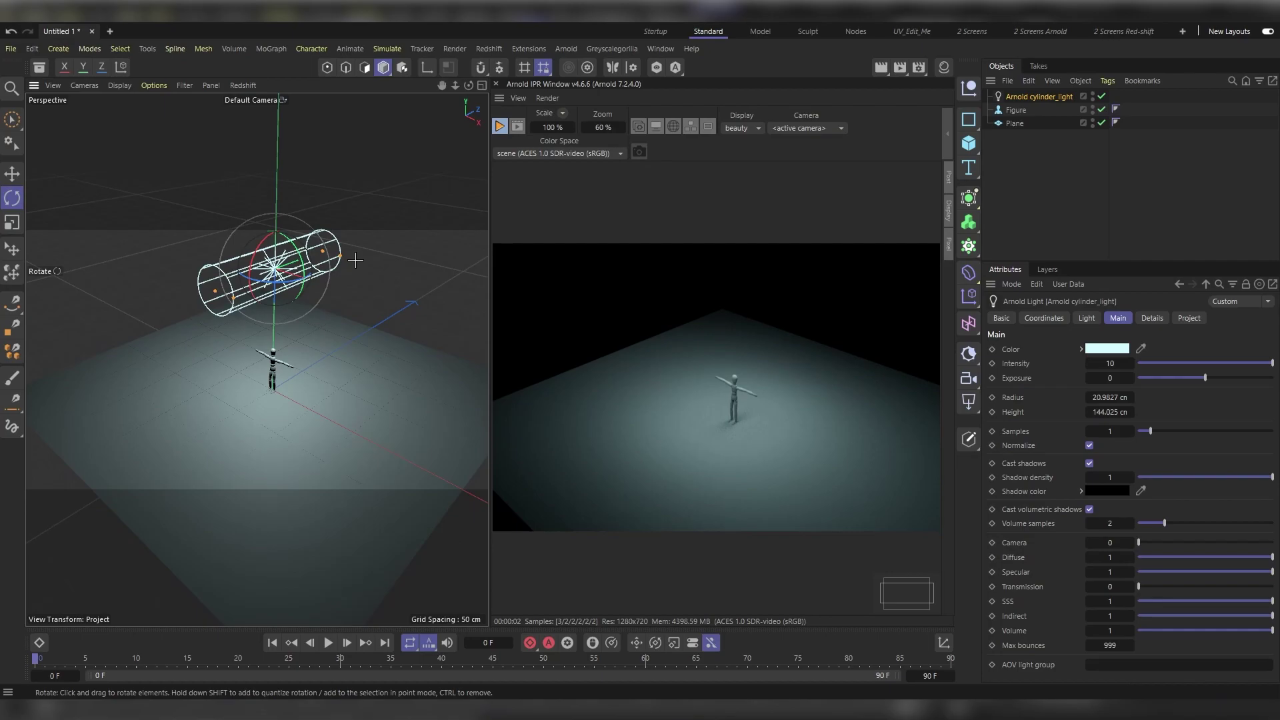
pyautogui.click(1089, 445)
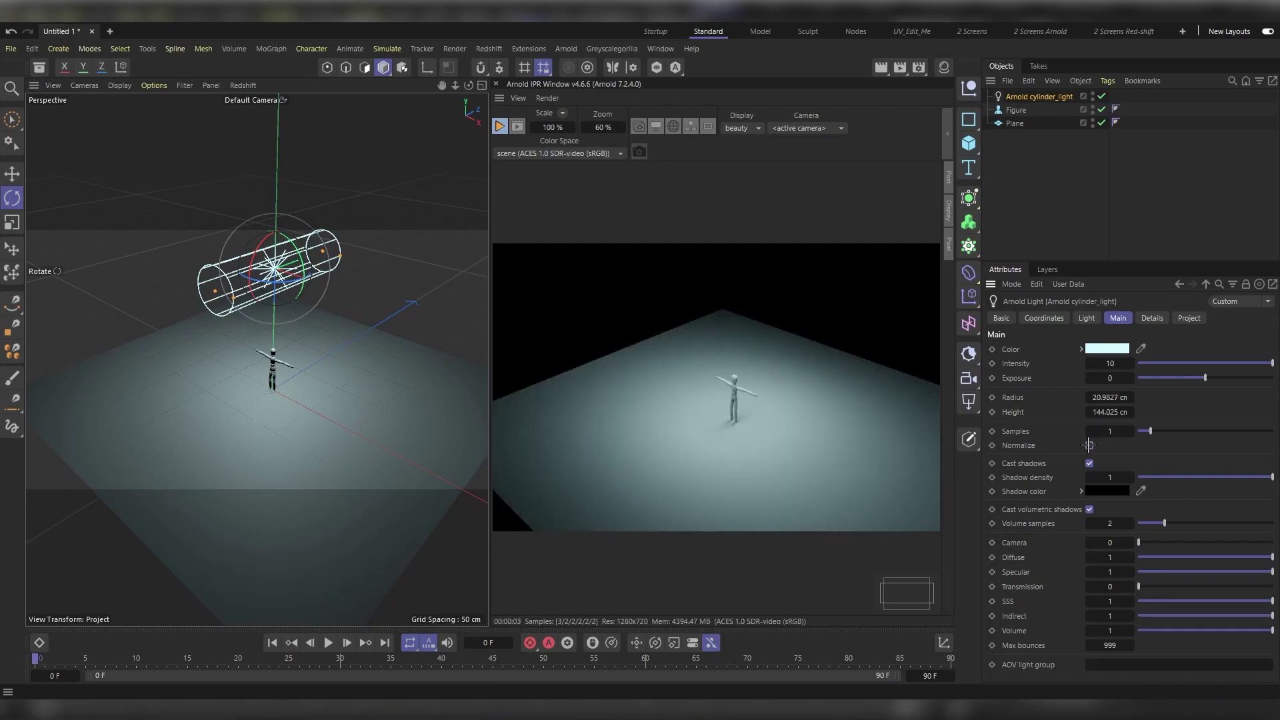
pyautogui.click(1090, 445)
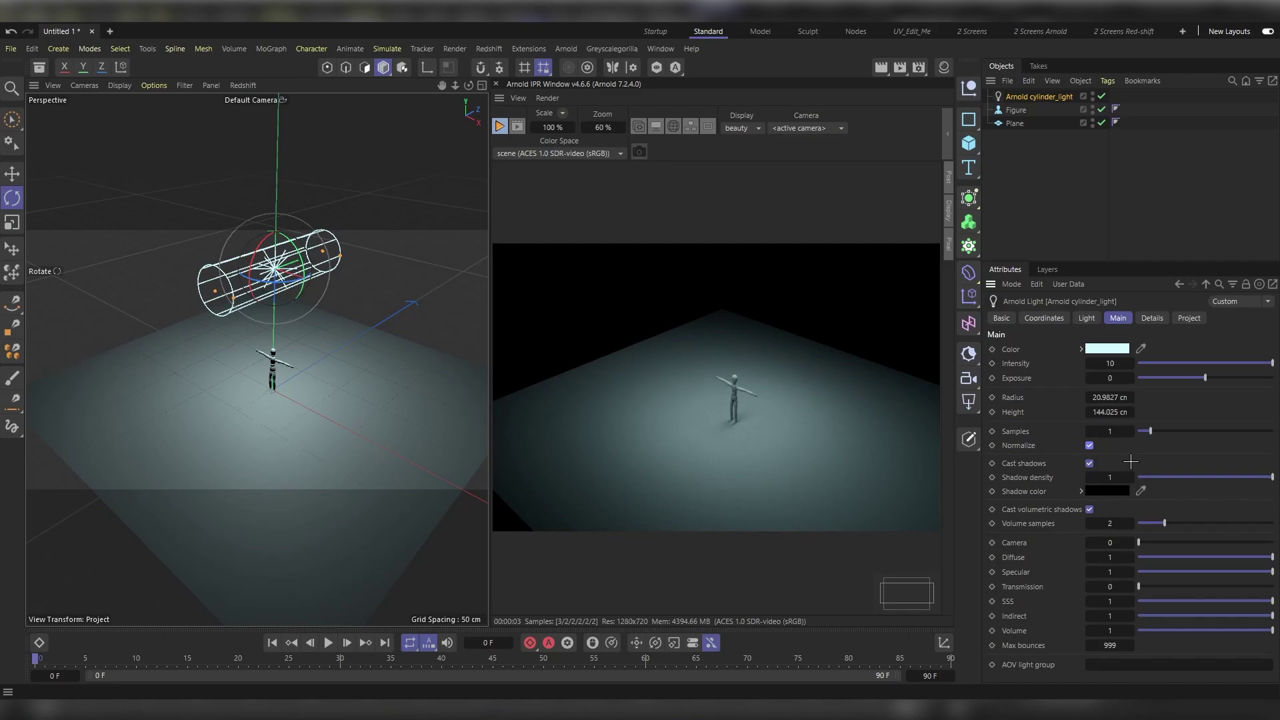
# - With Normalize off, scale the cylinder light to about 19.4 cm radius and 133 cm height, and turn Normalize back on
pyautogui.click(1089, 445)
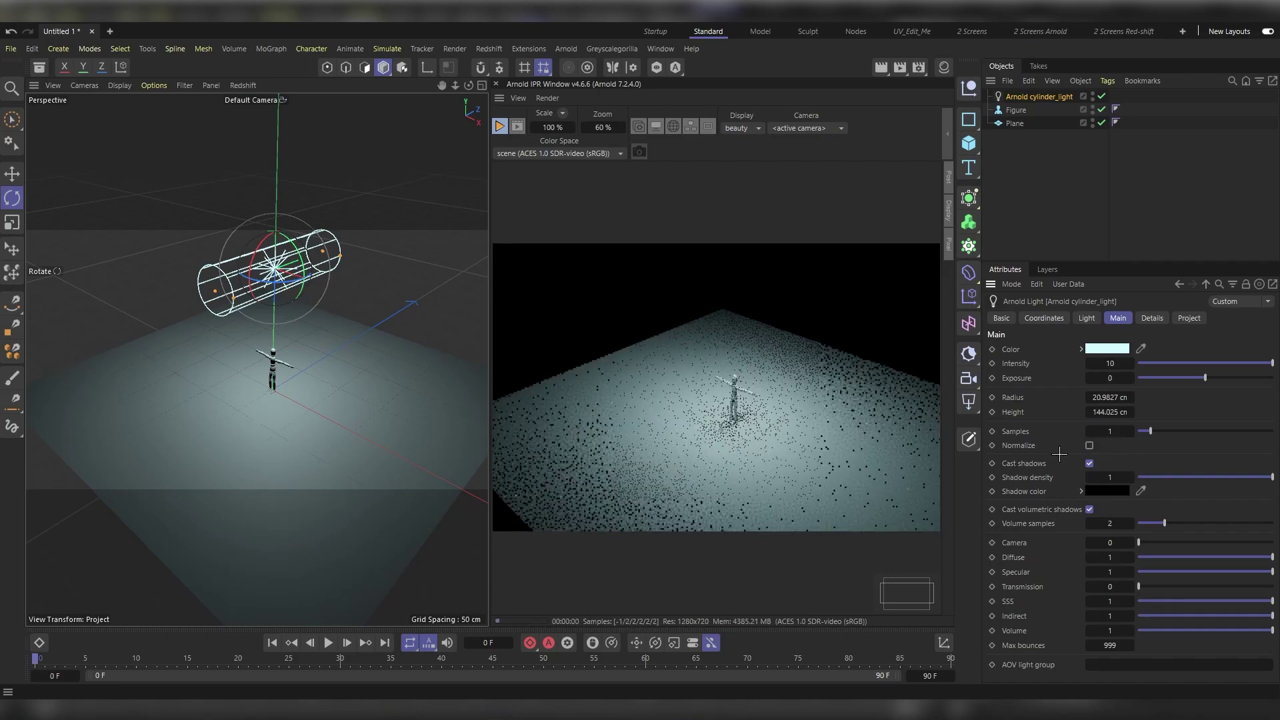
pyautogui.press('t')
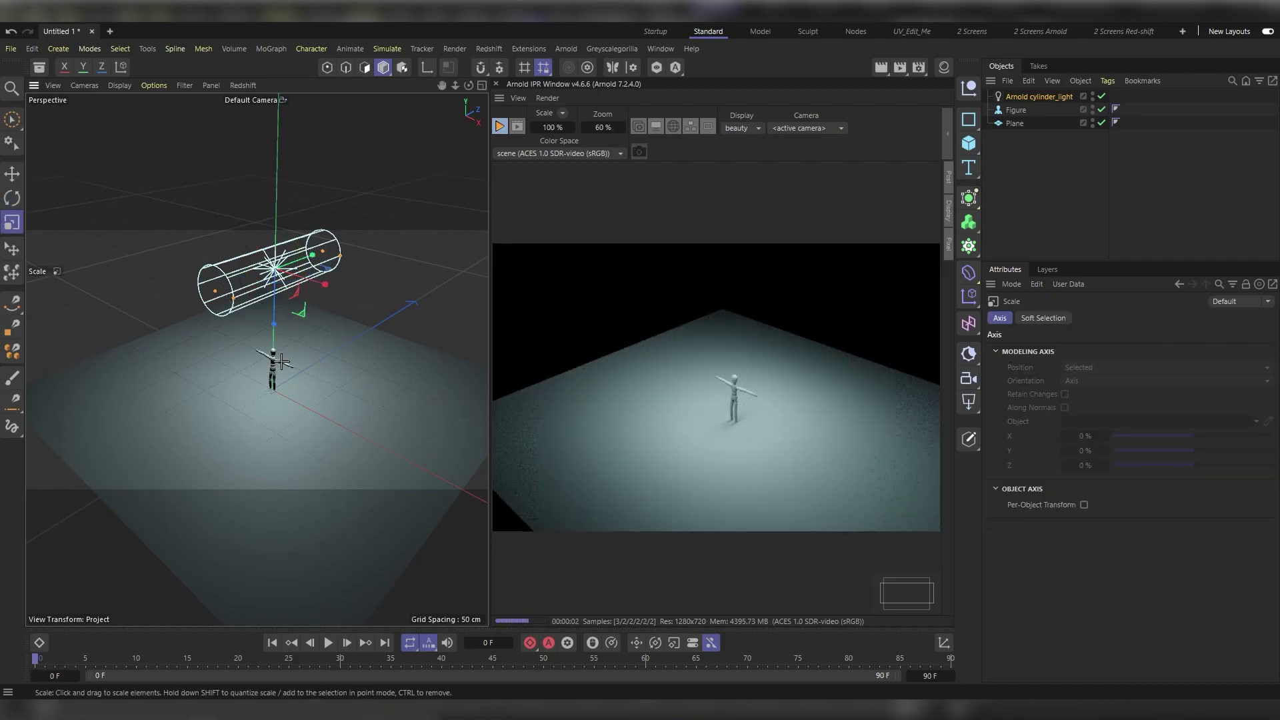
pyautogui.moveTo(238, 372); pyautogui.dragTo(325, 358)
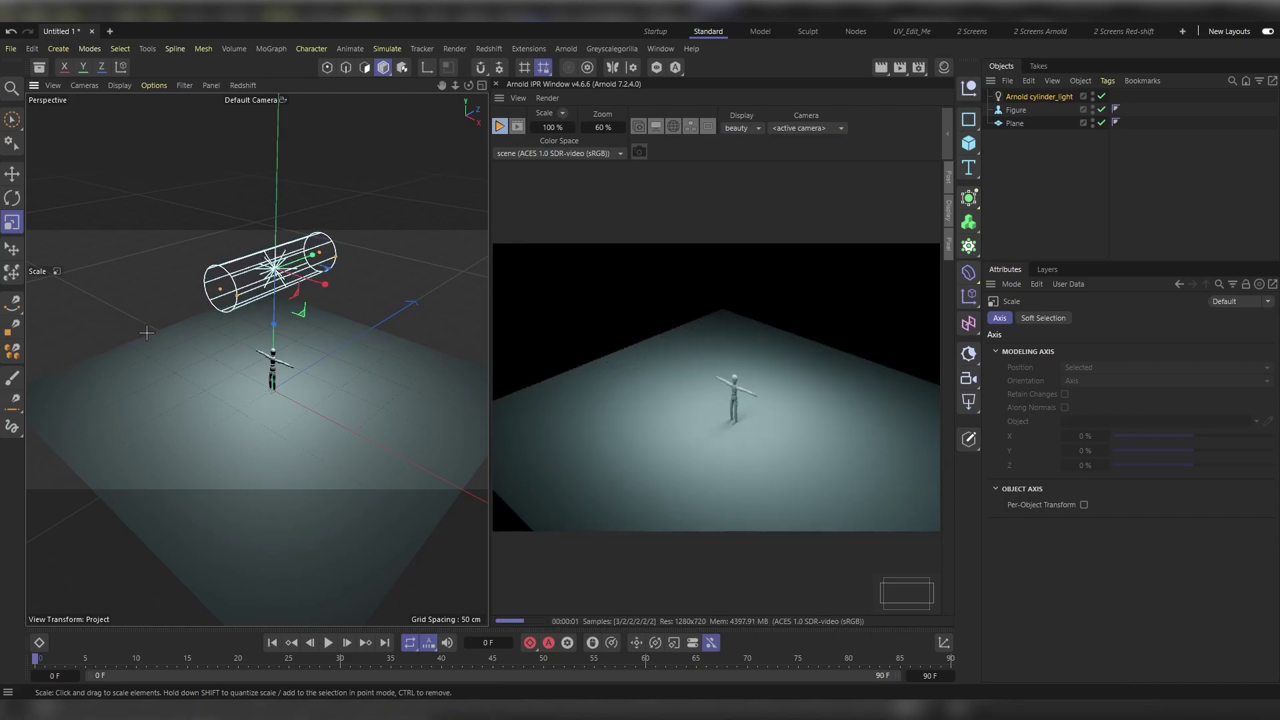
pyautogui.click(1036, 97)
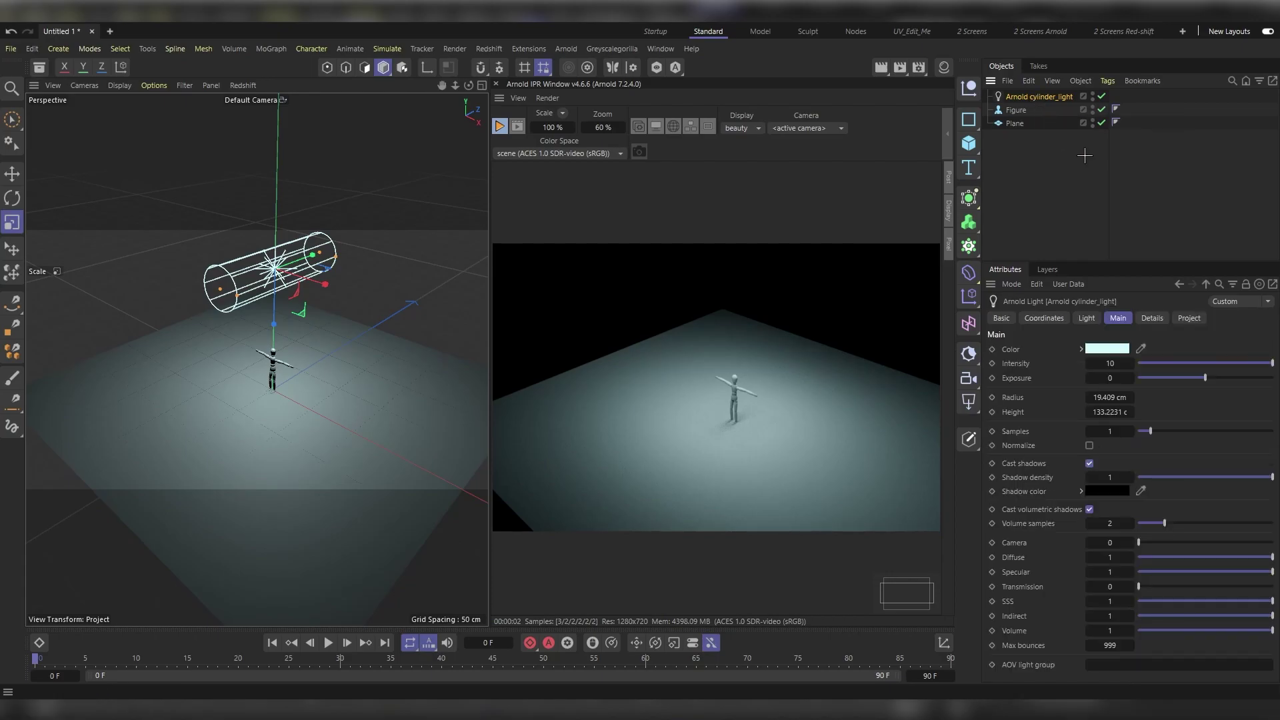
pyautogui.click(1089, 446)
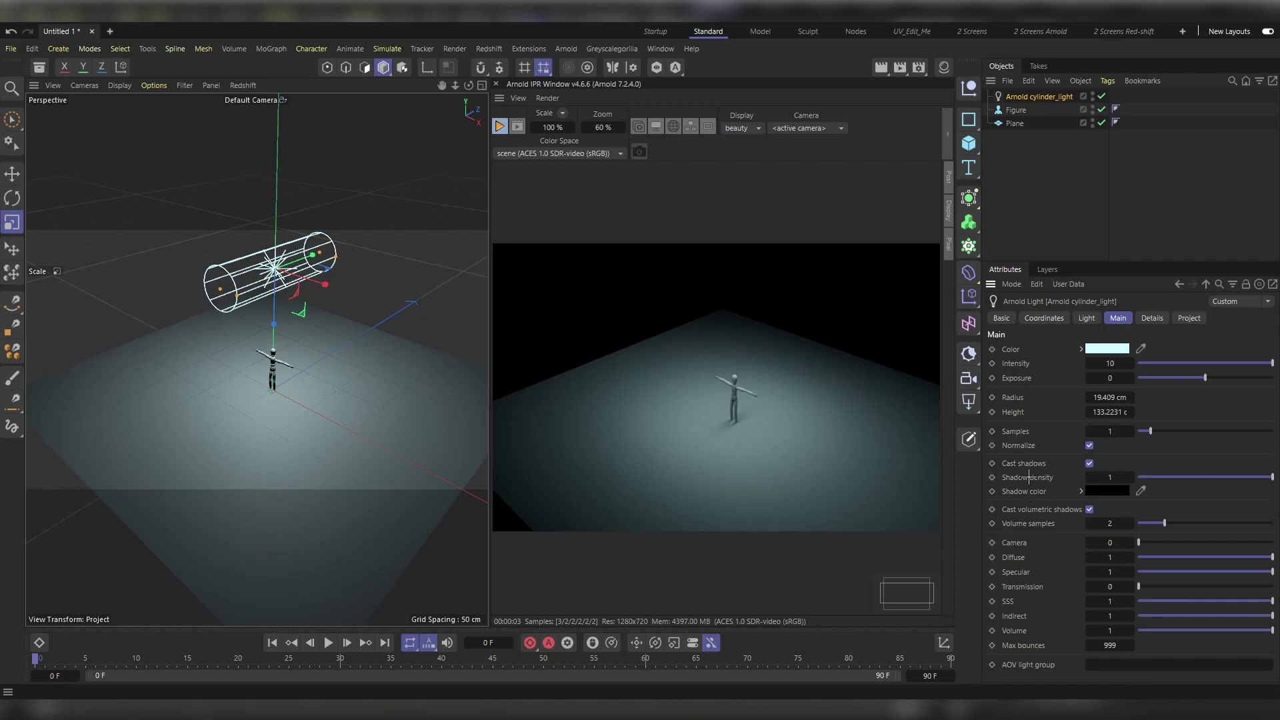
# - Compare the light with Cast shadows off and on, and try a shadow density of 0.46 before restoring it to 1
pyautogui.click(1089, 463)
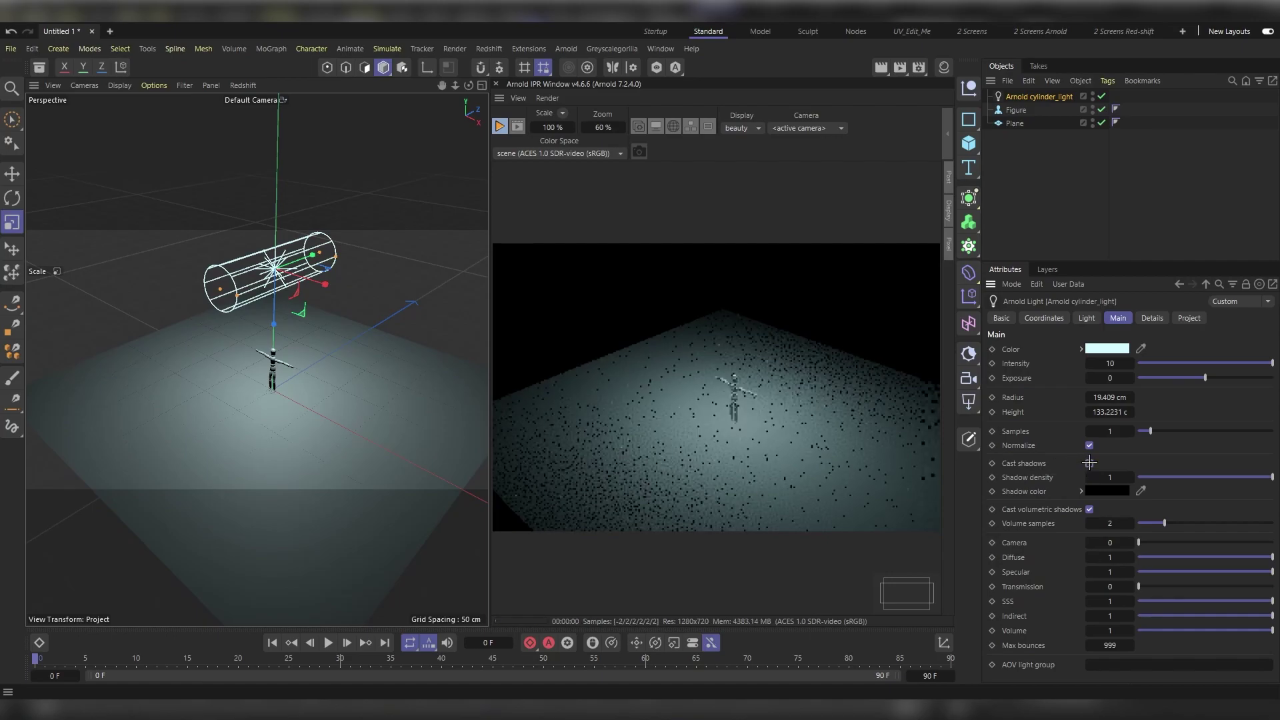
pyautogui.click(1089, 462)
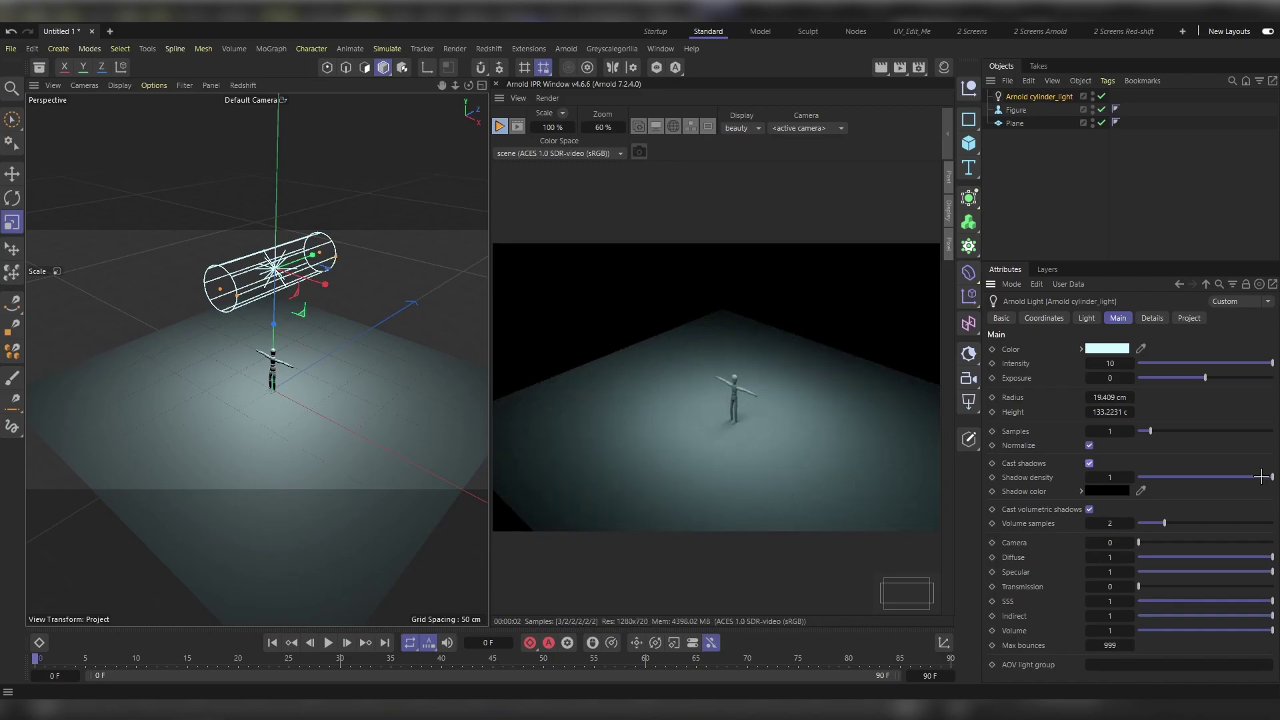
pyautogui.moveTo(1262, 476); pyautogui.dragTo(1197, 478)
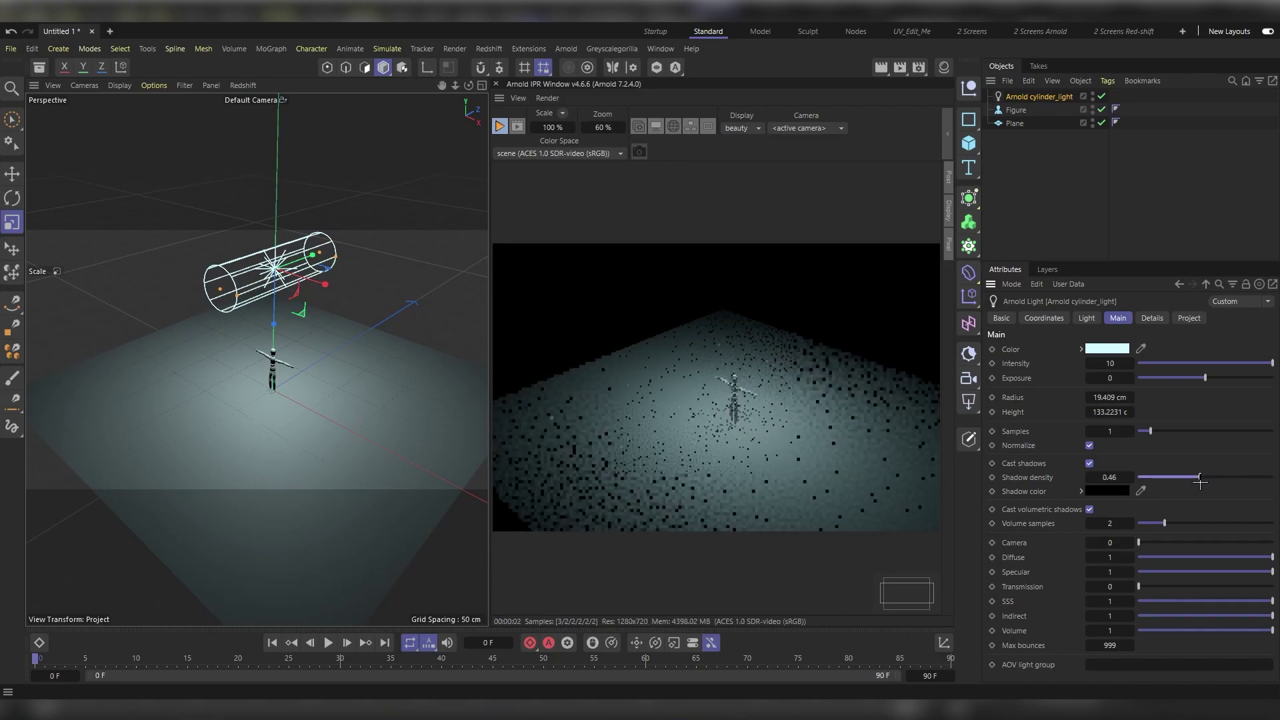
pyautogui.moveTo(1197, 482); pyautogui.dragTo(1272, 480)
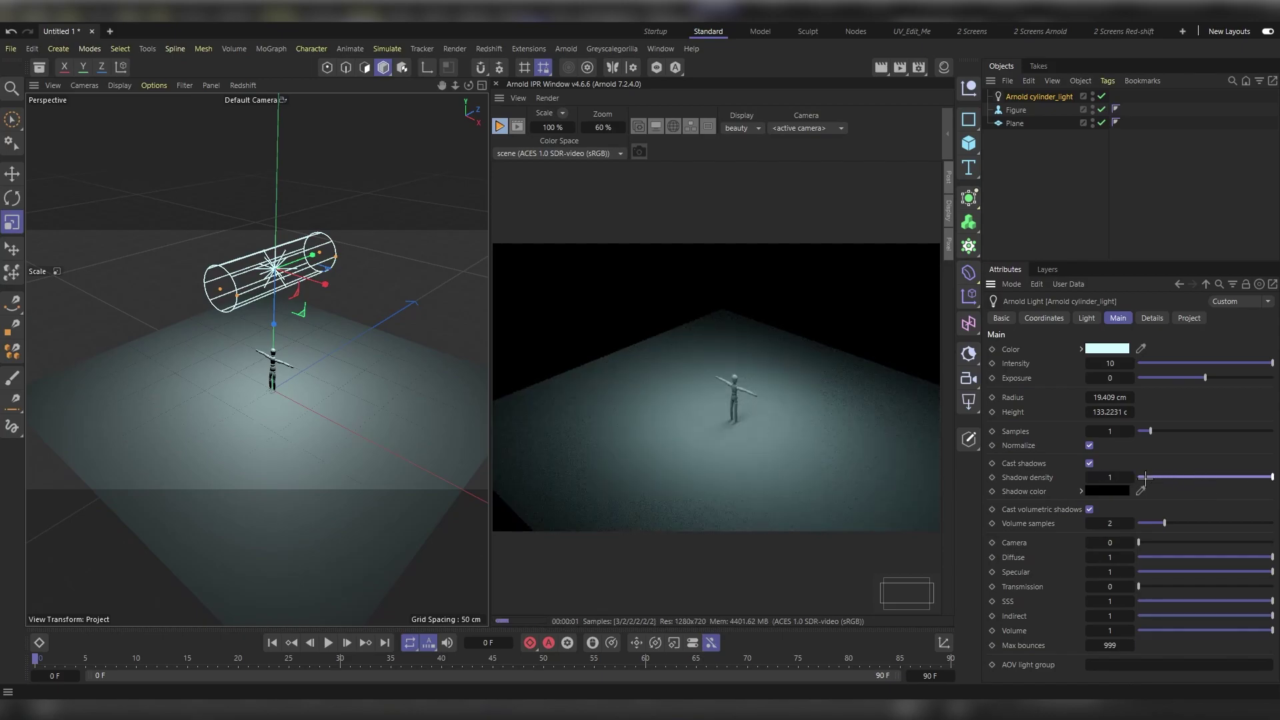
# - Keep the cylinder light's shadow density at 1, set its shadow color to red, and inspect the figure's shadow in the render preview
pyautogui.moveTo(1173, 478); pyautogui.dragTo(1272, 477)
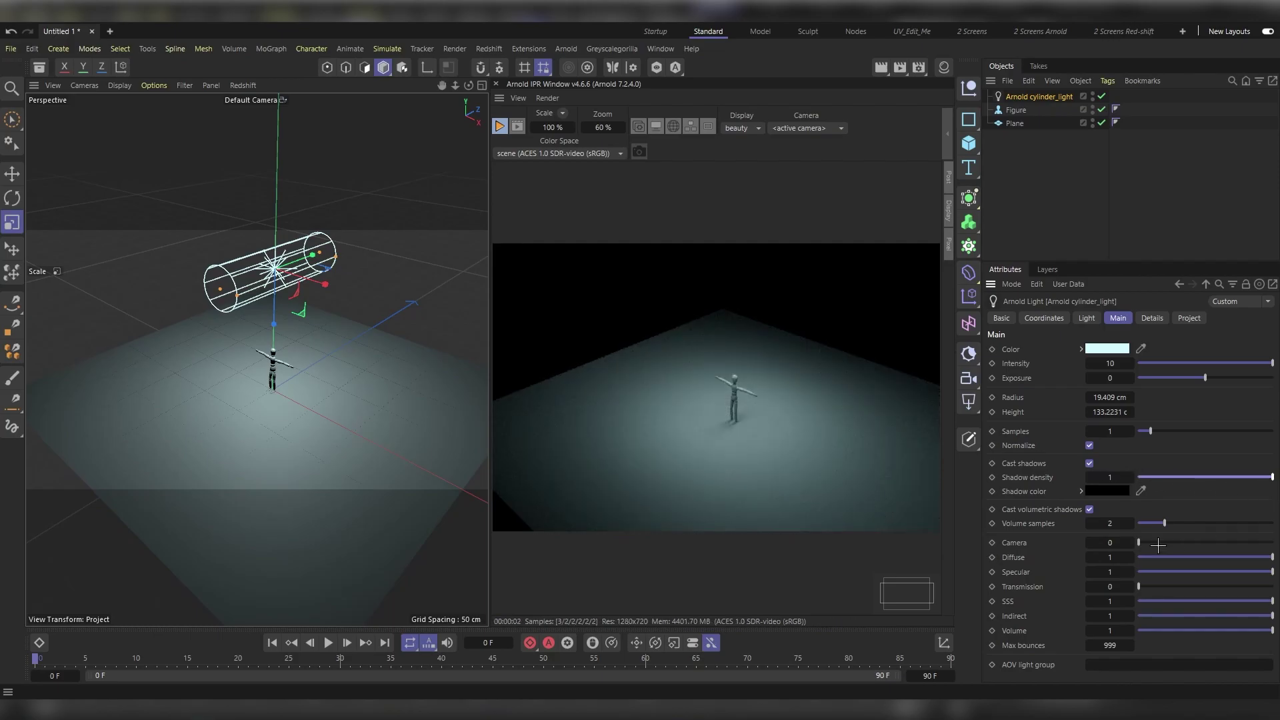
pyautogui.click(1116, 492)
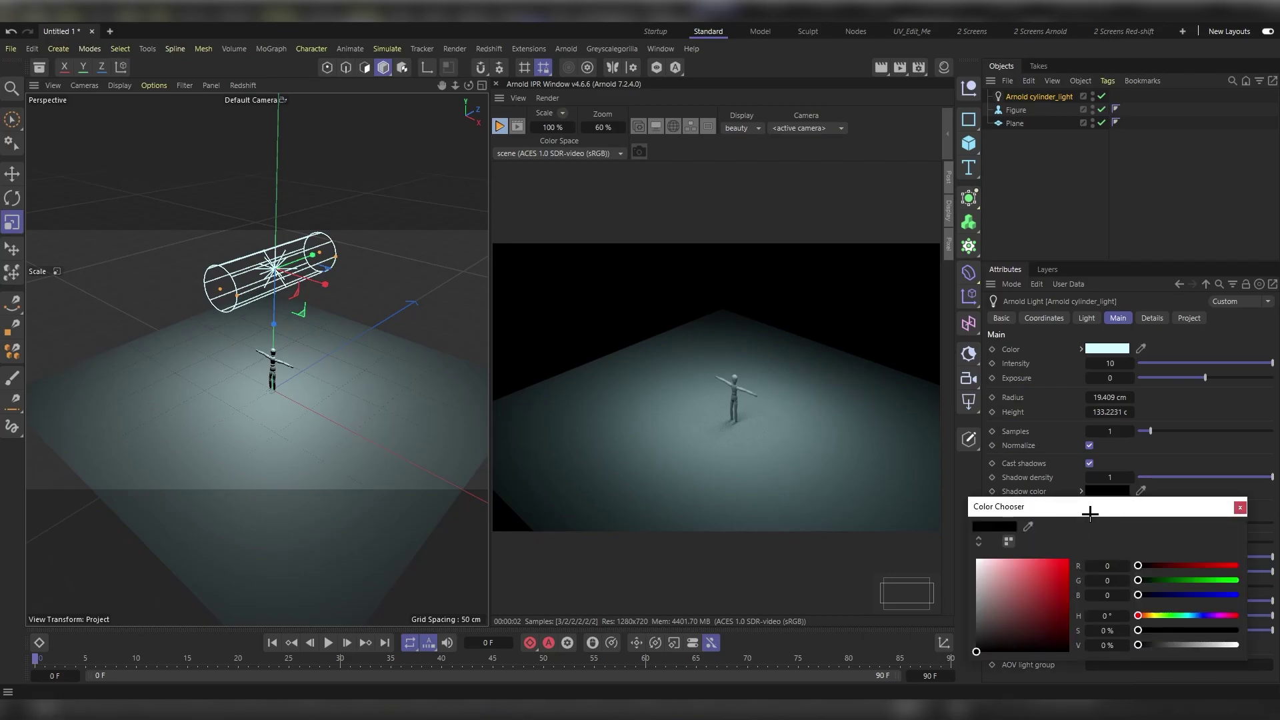
pyautogui.moveTo(1033, 506); pyautogui.dragTo(999, 398)
pyautogui.click(1001, 488)
pyautogui.moveTo(1001, 487); pyautogui.dragTo(1025, 452)
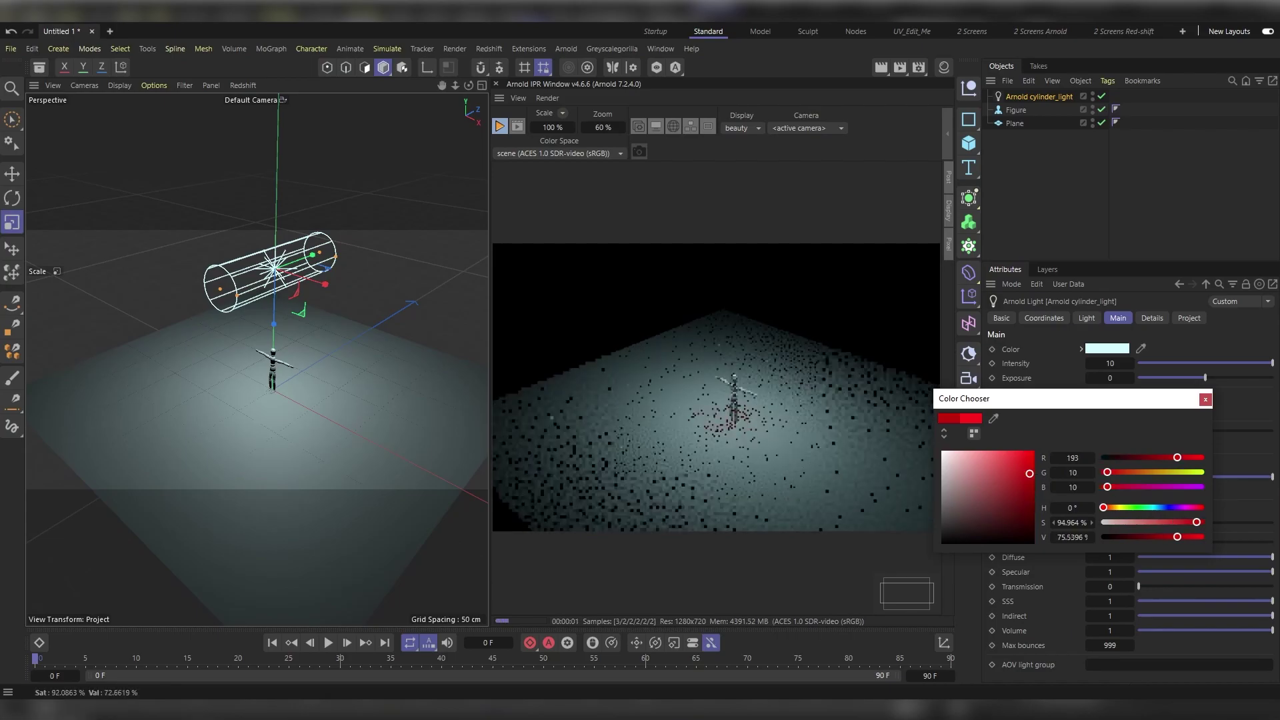
pyautogui.scroll(5, 733, 395)
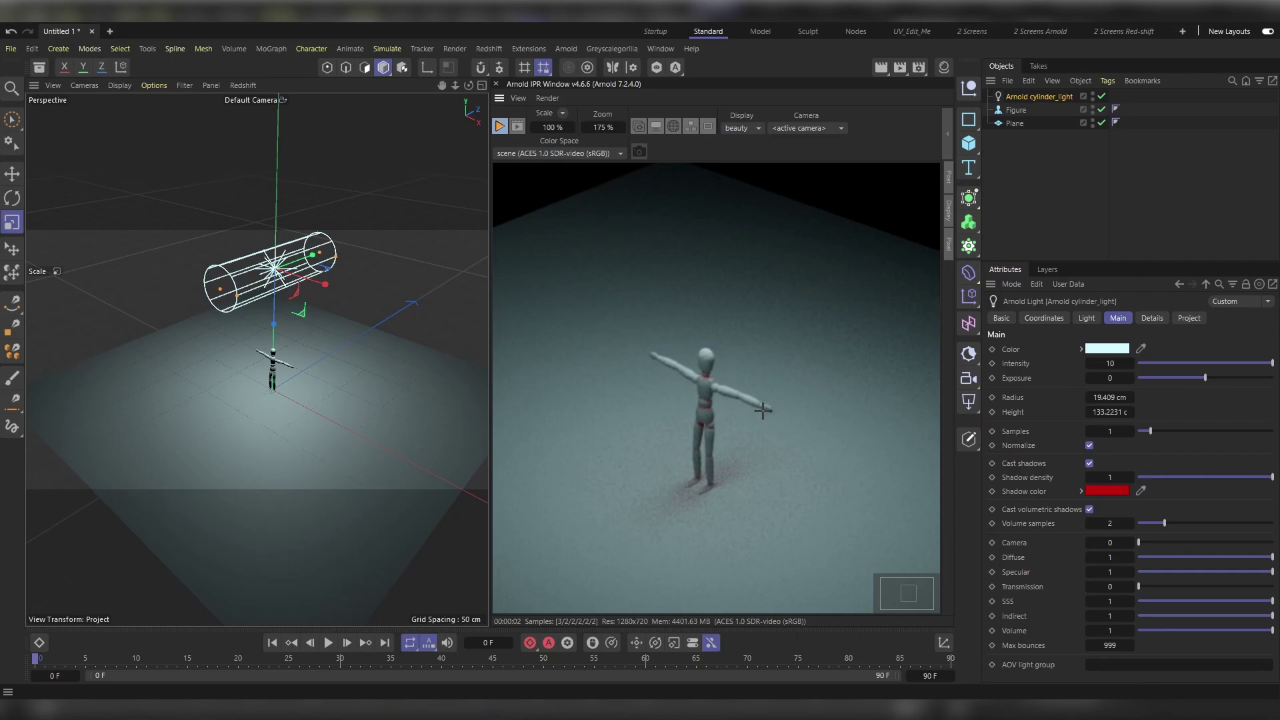
pyautogui.scroll(-6, 700, 397)
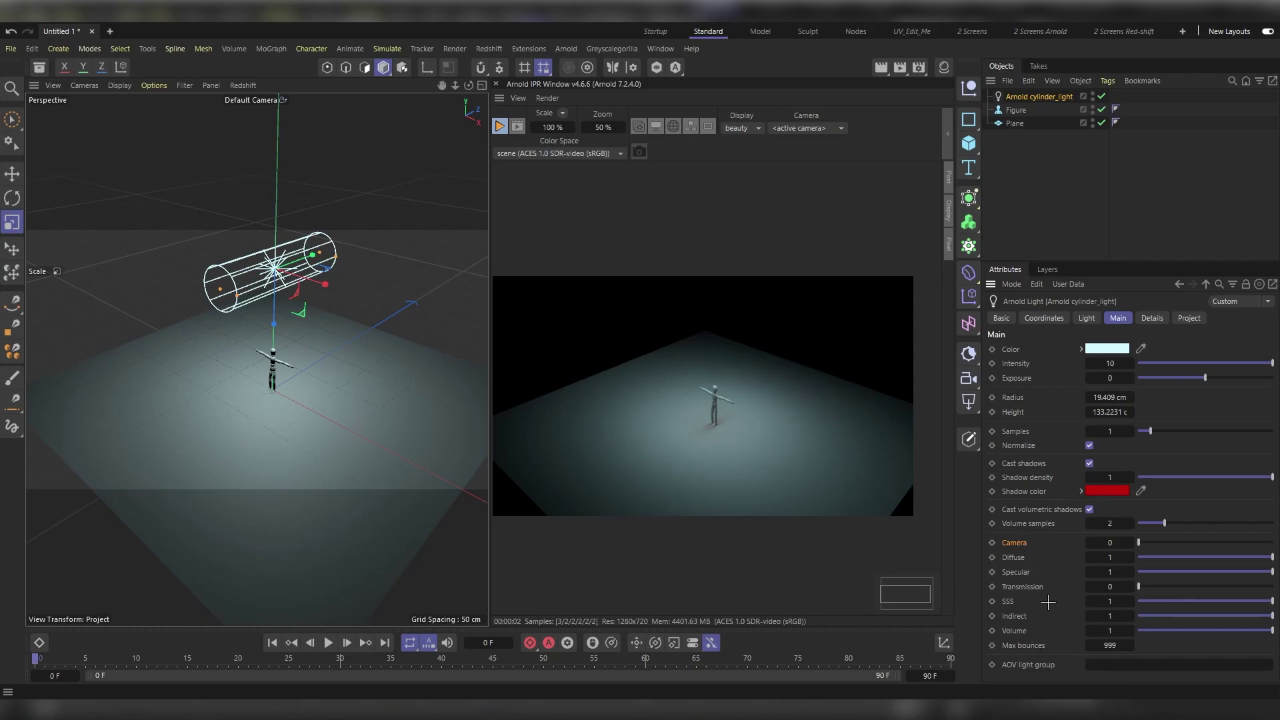
# - Try the light's Camera value at 1 and return it to 0, and test the Diffuse and Specular contributions before restoring both to 1
pyautogui.moveTo(1141, 542); pyautogui.dragTo(1273, 542)
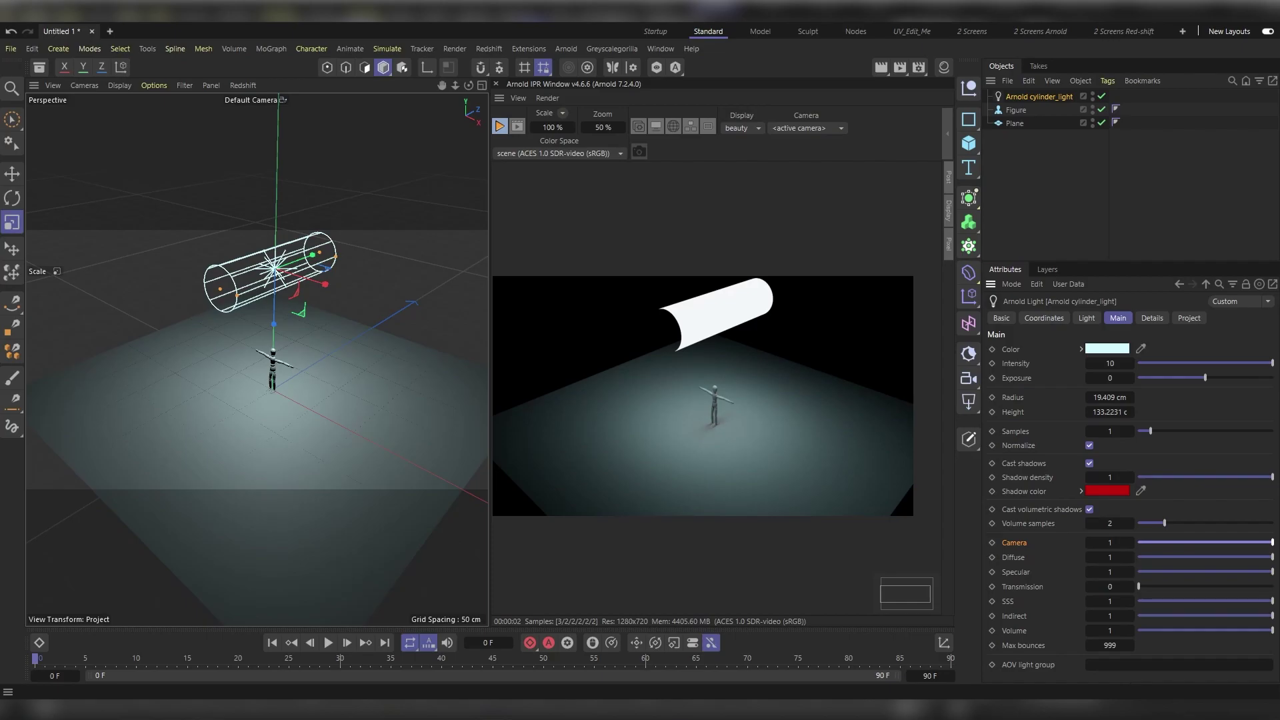
pyautogui.click(1140, 543)
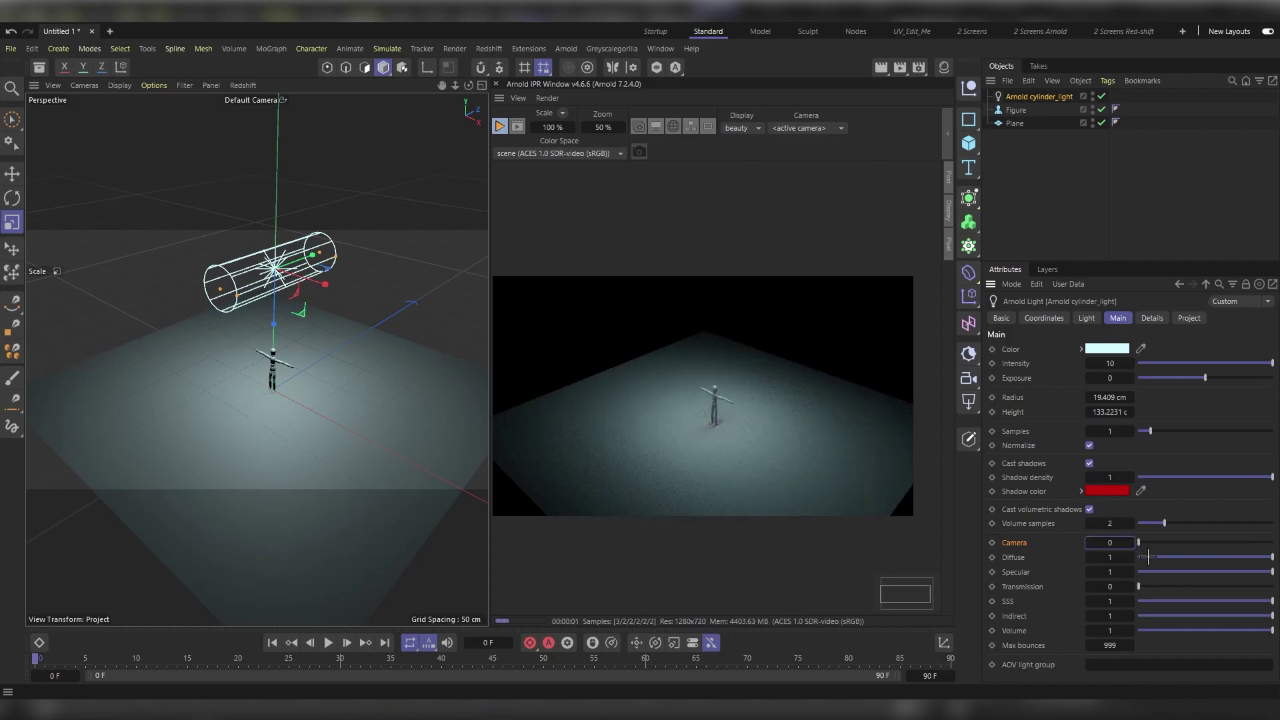
pyautogui.moveTo(1237, 556); pyautogui.dragTo(1273, 557)
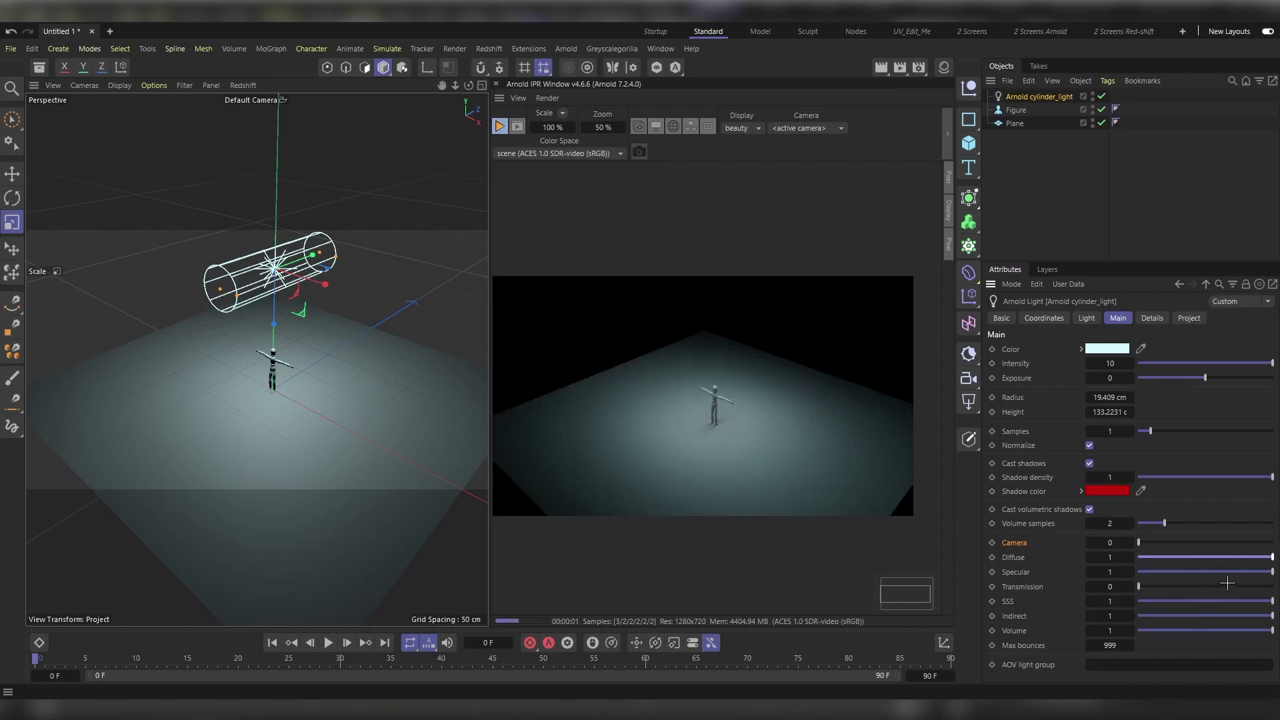
pyautogui.moveTo(1270, 572); pyautogui.dragTo(1133, 574)
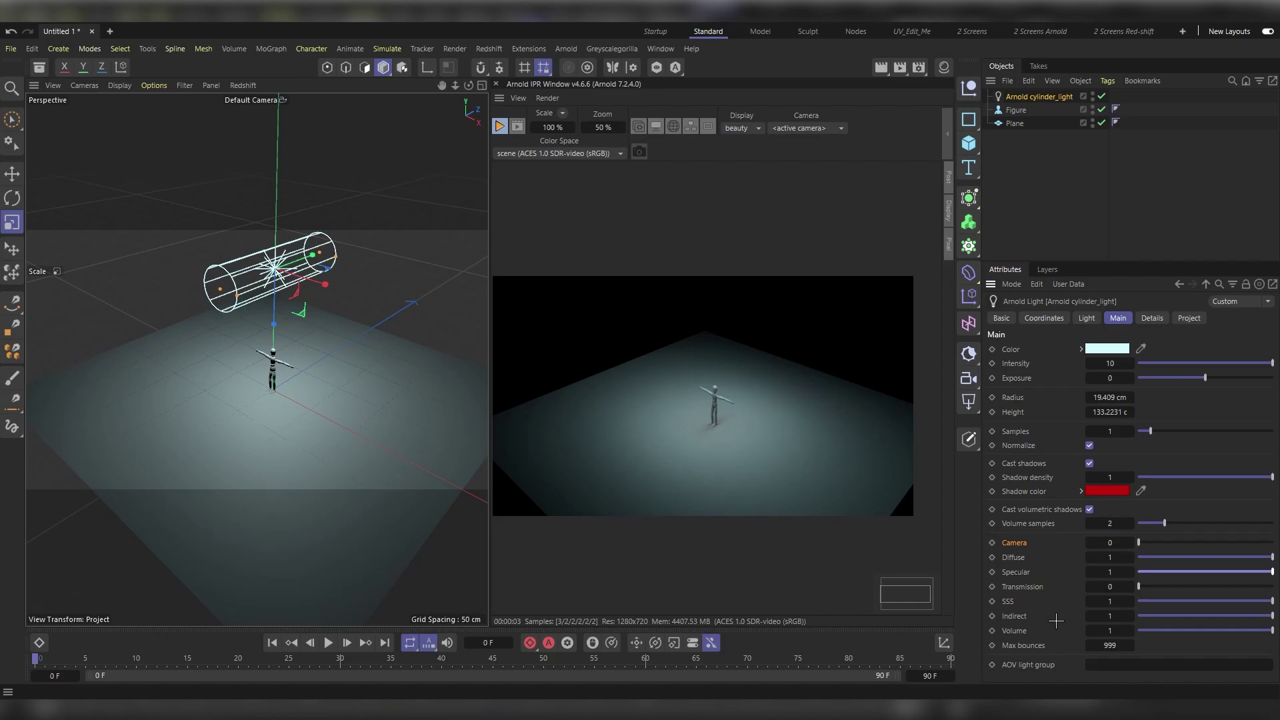
# - Try the cylinder light's color temperature option, adjust the temperature and return it to 6500, and disable the option again
pyautogui.click(1153, 317)
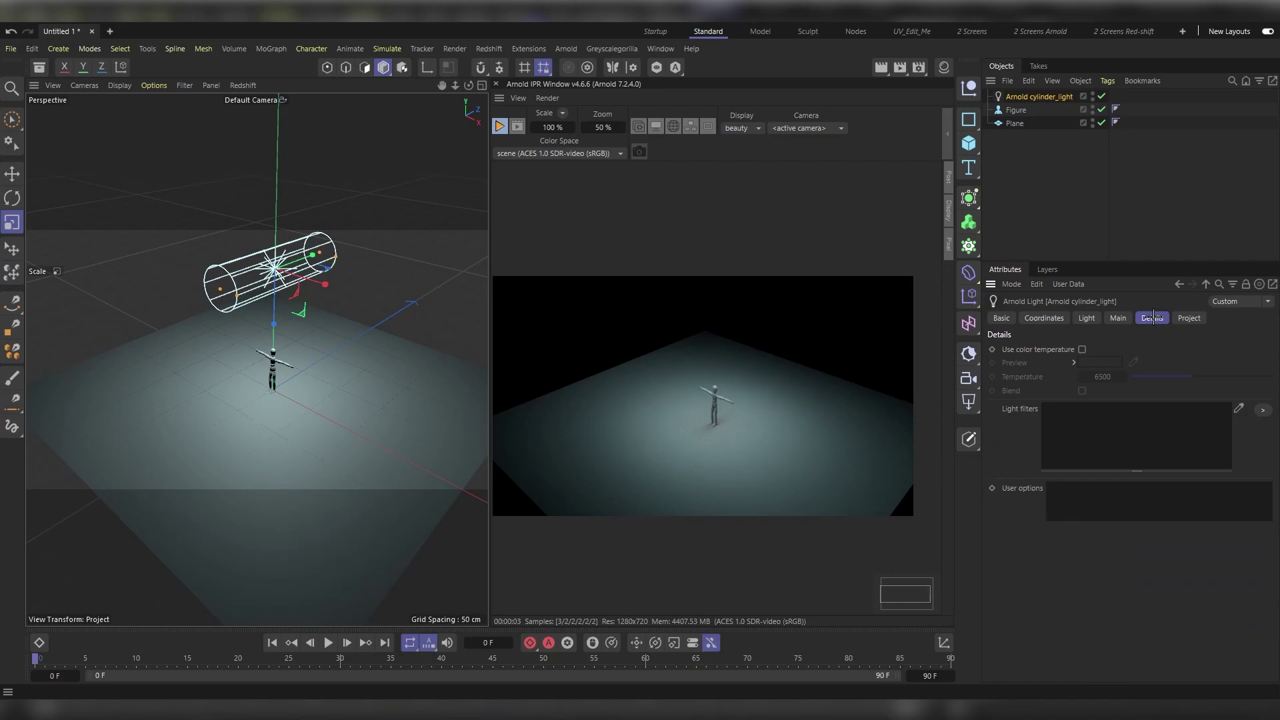
pyautogui.click(1082, 349)
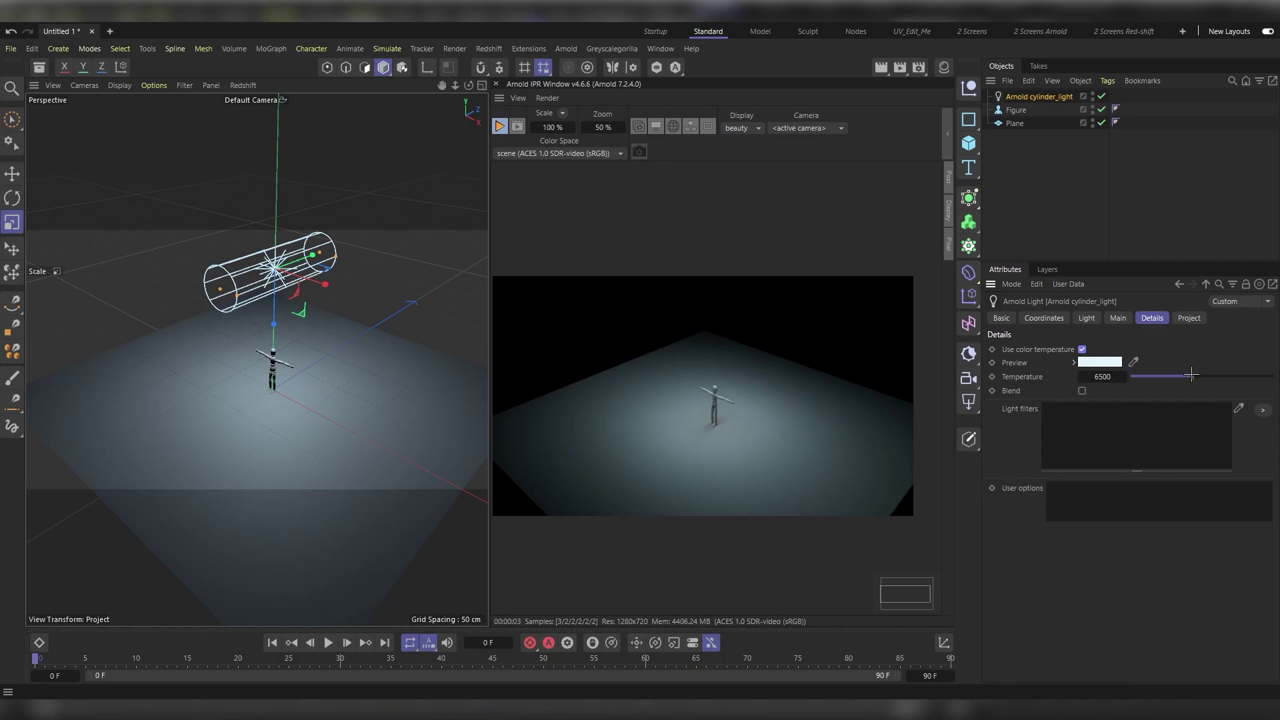
pyautogui.moveTo(1193, 375)
pyautogui.mouseDown()
pyautogui.moveTo(1272, 375)
pyautogui.moveTo(1154, 386)
pyautogui.moveTo(1135, 376)
pyautogui.moveTo(1192, 377)
pyautogui.mouseUp()
pyautogui.click(1080, 349)
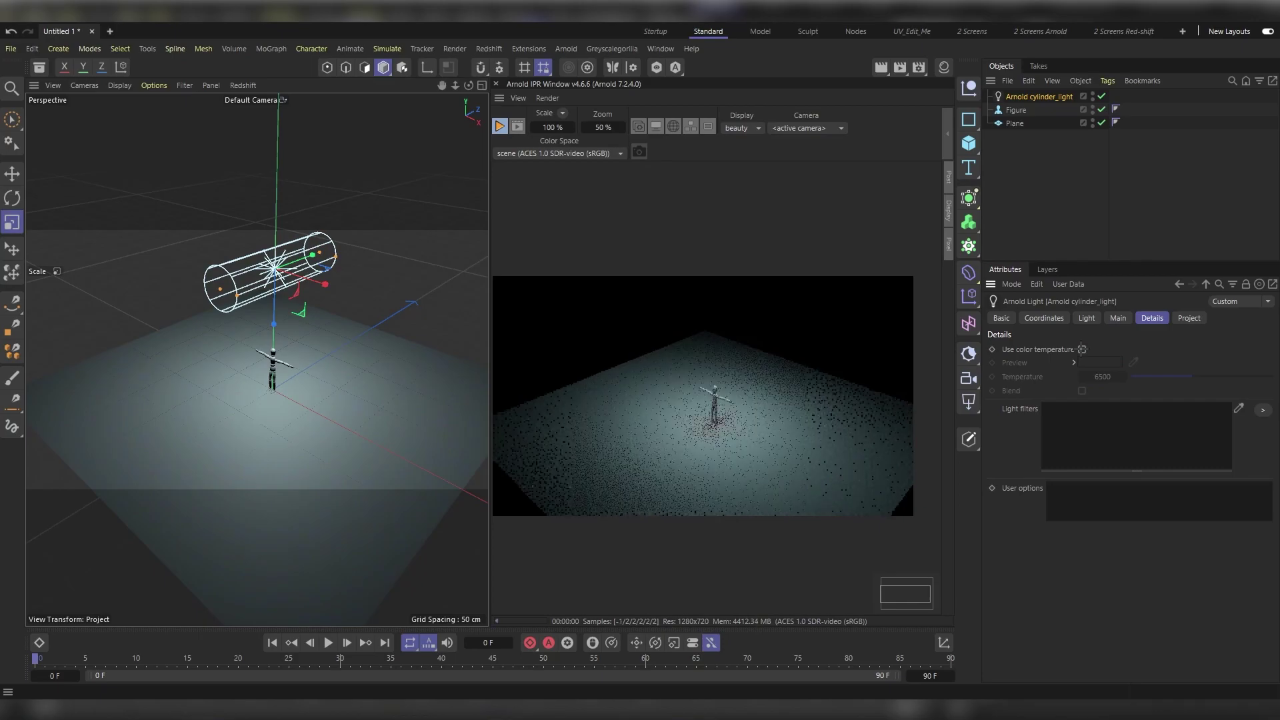
# - Try excluding the Figure from the light and switching to Include mode, and restore Exclude mode with an empty object list
pyautogui.click(1189, 318)
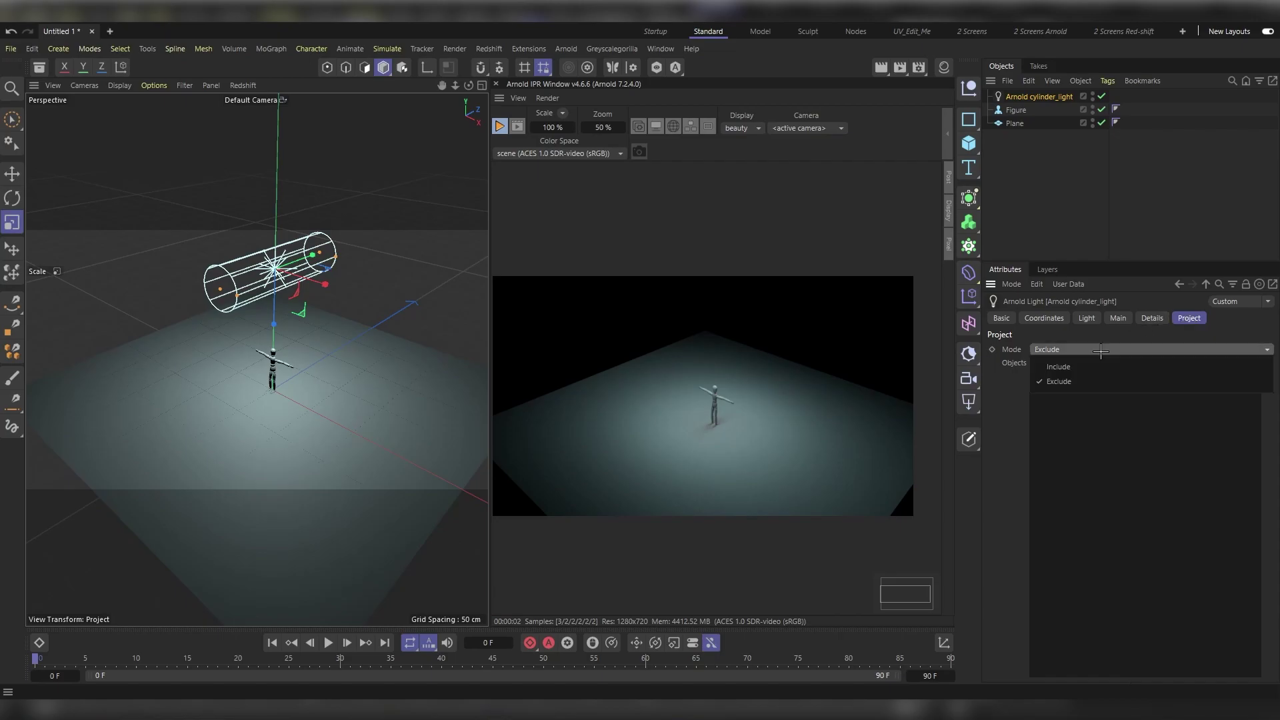
pyautogui.click(1100, 351)
pyautogui.click(1101, 351)
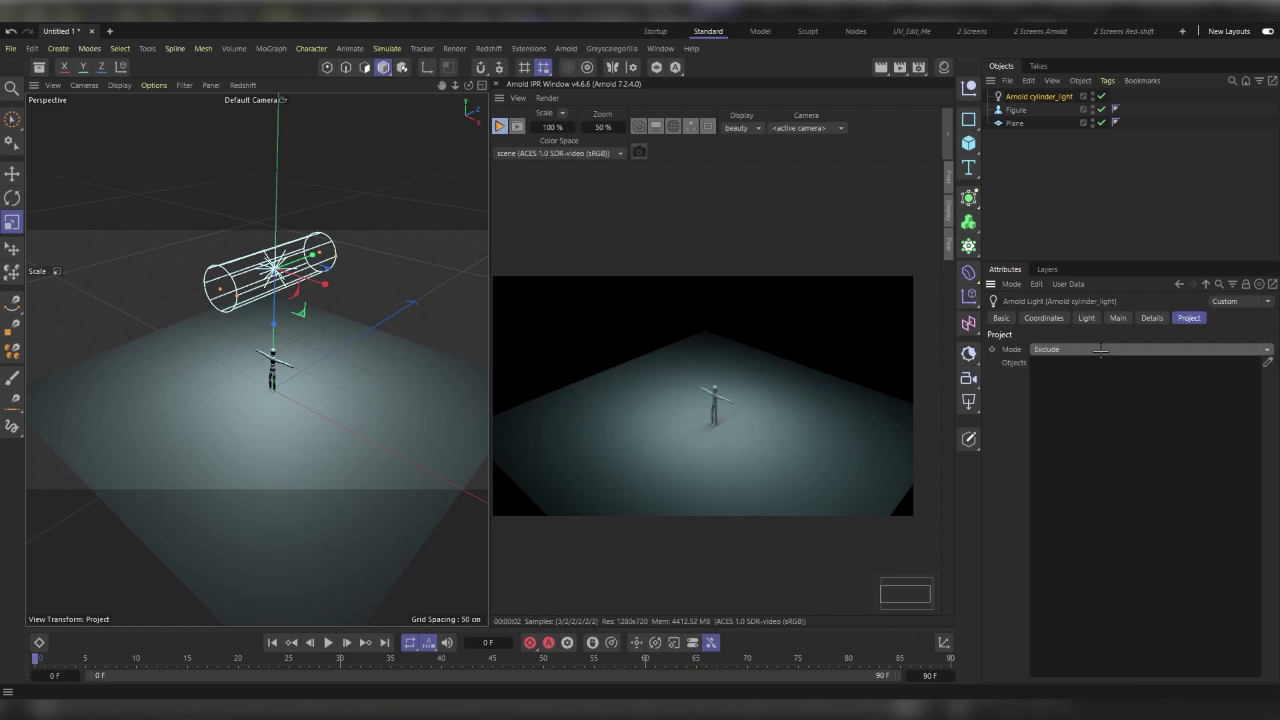
pyautogui.moveTo(1016, 111); pyautogui.dragTo(1112, 429)
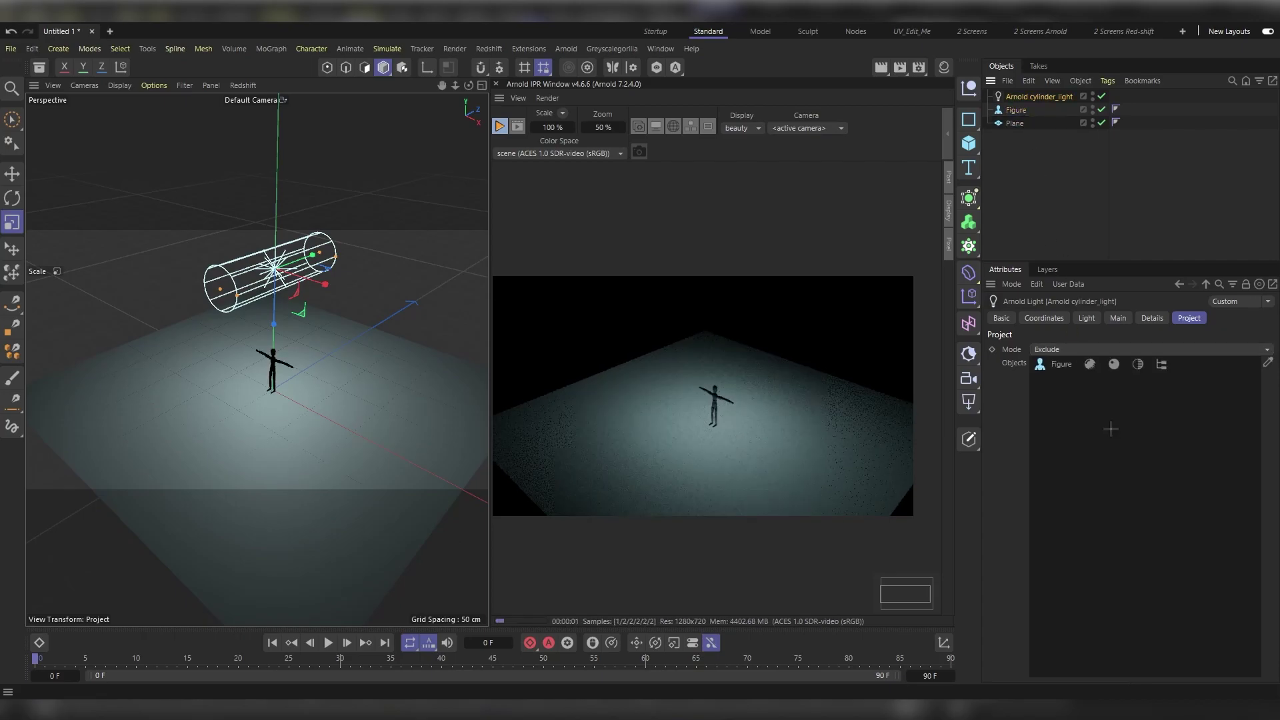
pyautogui.click(1067, 349)
pyautogui.click(1063, 366)
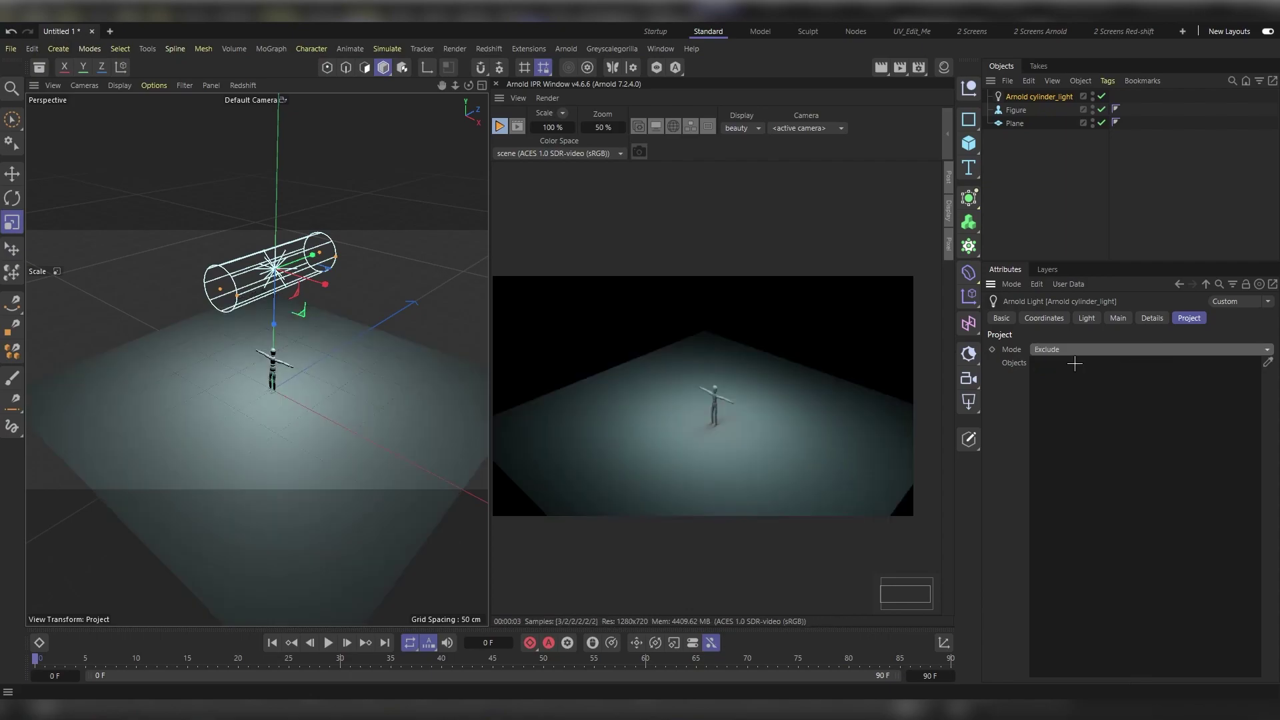
# - Turn off the light's viewport preview and change its type to disk_light
pyautogui.click(1087, 317)
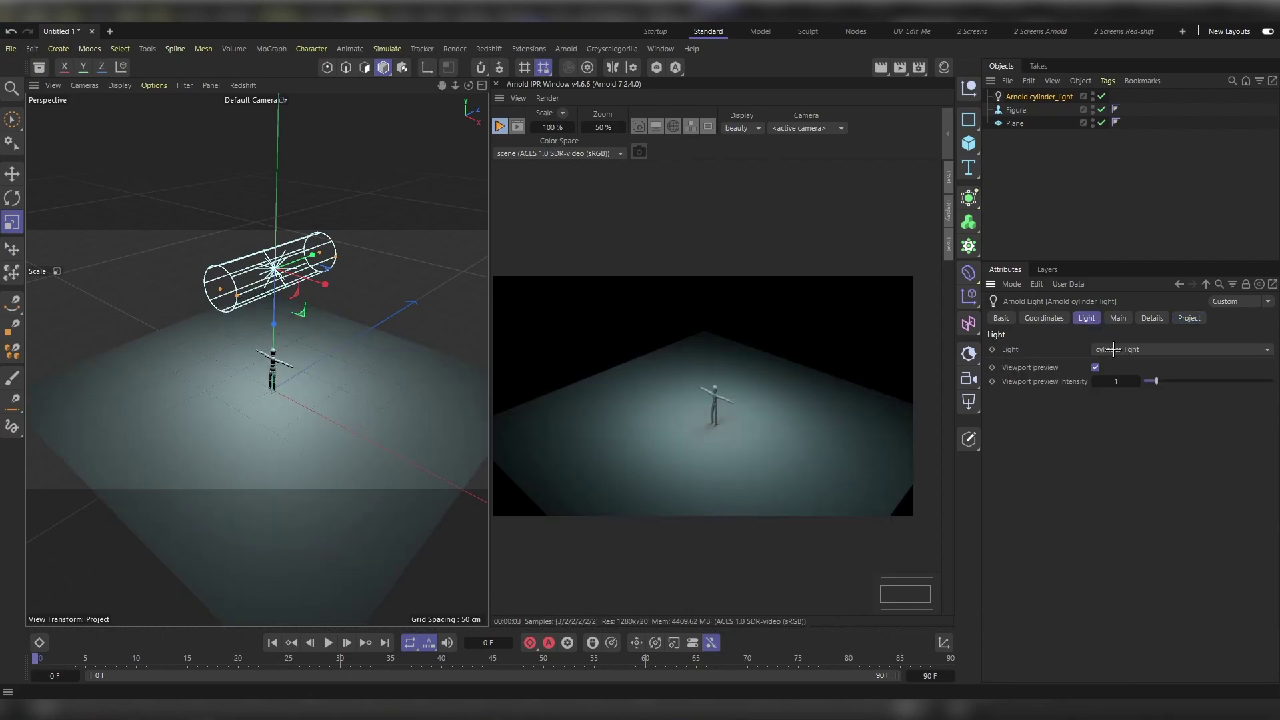
pyautogui.click(1096, 367)
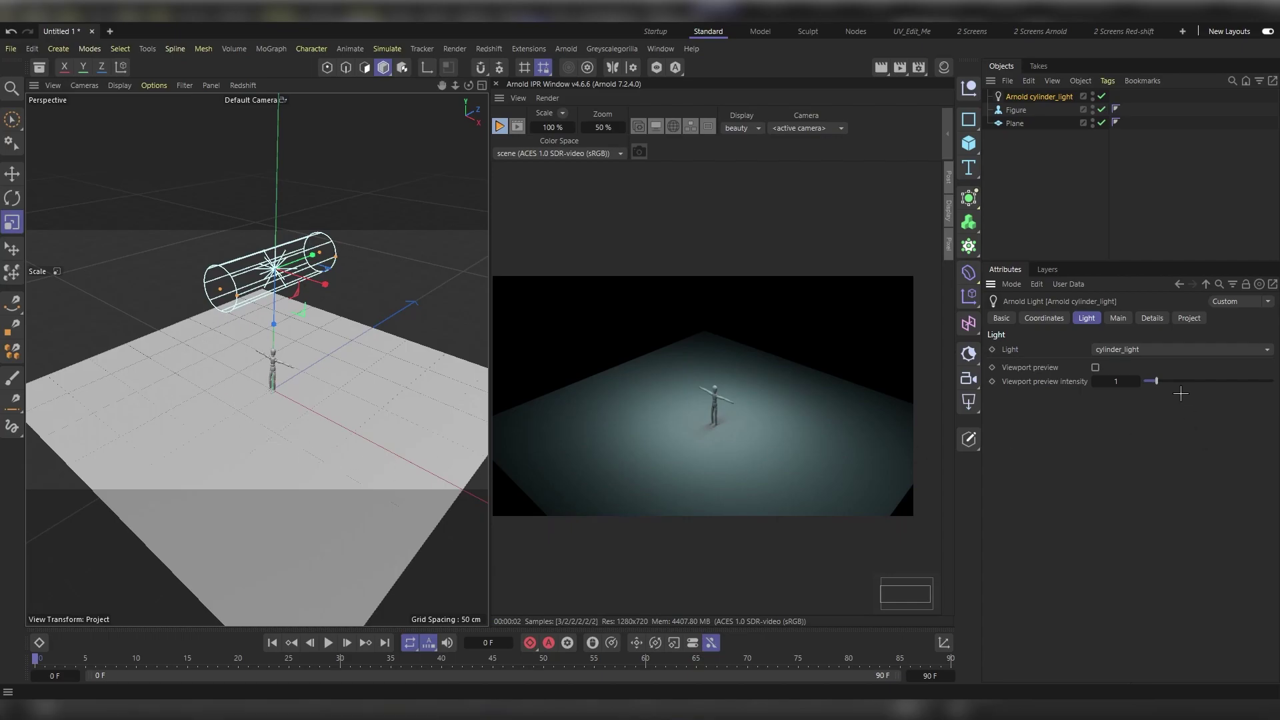
pyautogui.click(1163, 349)
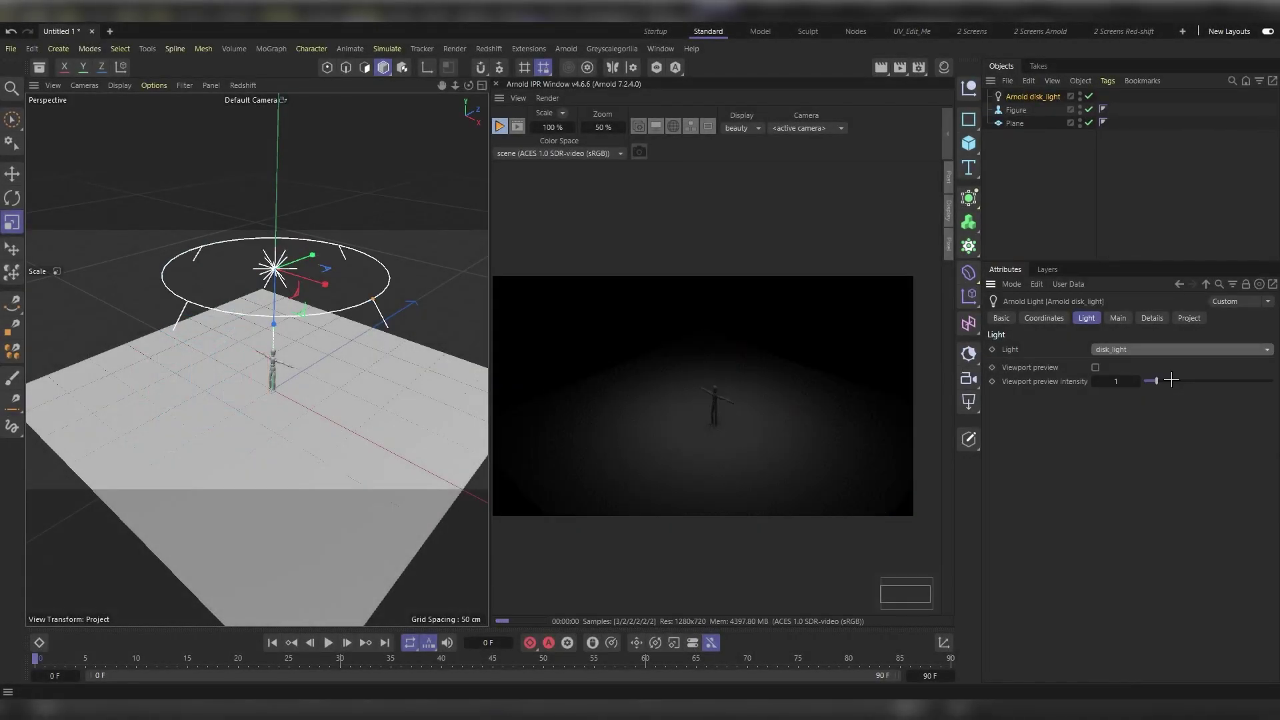
# - Set the disk light's intensity to 10 and its radius to 105 cm
pyautogui.click(1118, 318)
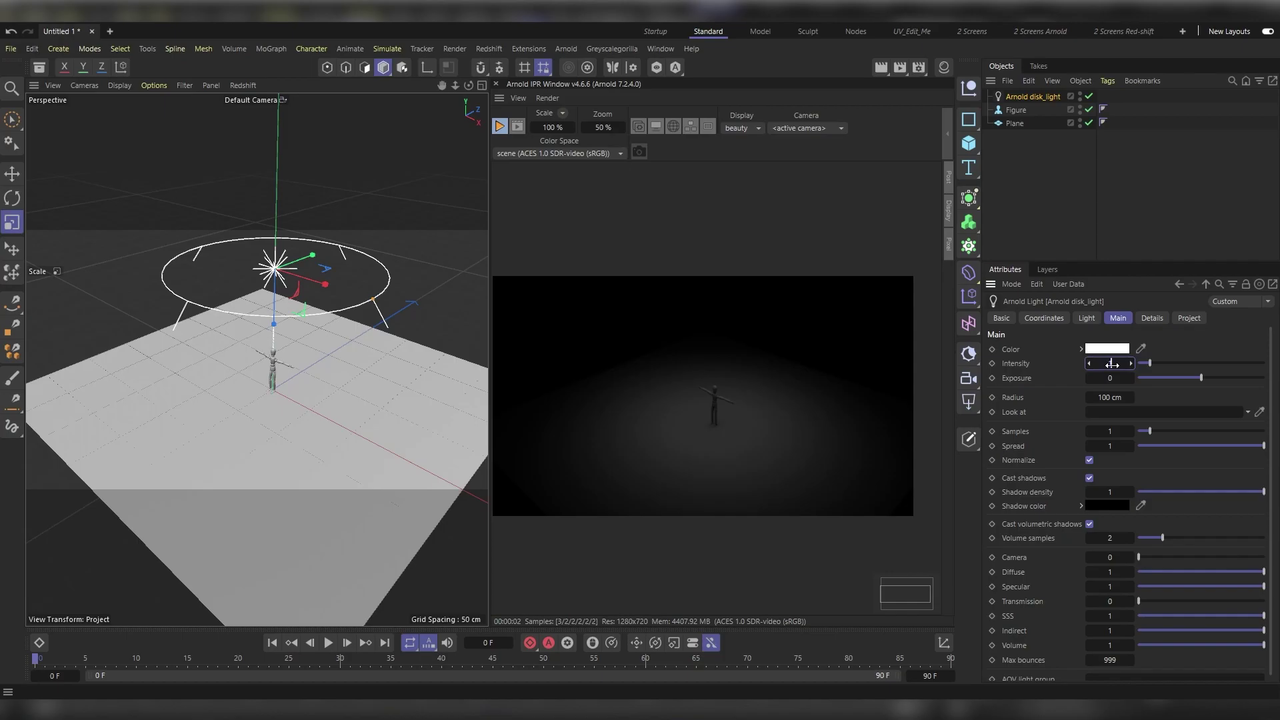
pyautogui.moveTo(1111, 364); pyautogui.dragTo(1173, 364)
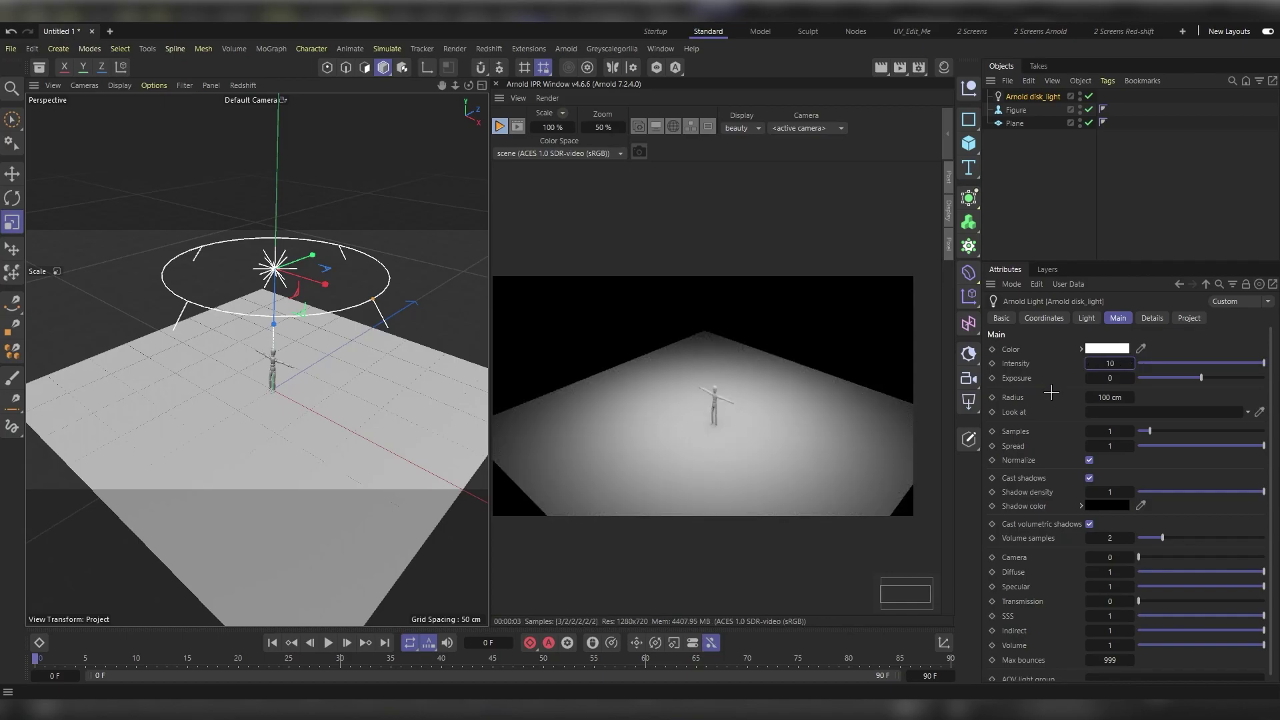
pyautogui.moveTo(1108, 398)
pyautogui.mouseDown()
pyautogui.moveTo(1142, 398)
pyautogui.moveTo(1088, 398)
pyautogui.moveTo(1126, 398)
pyautogui.moveTo(1111, 398)
pyautogui.mouseUp()
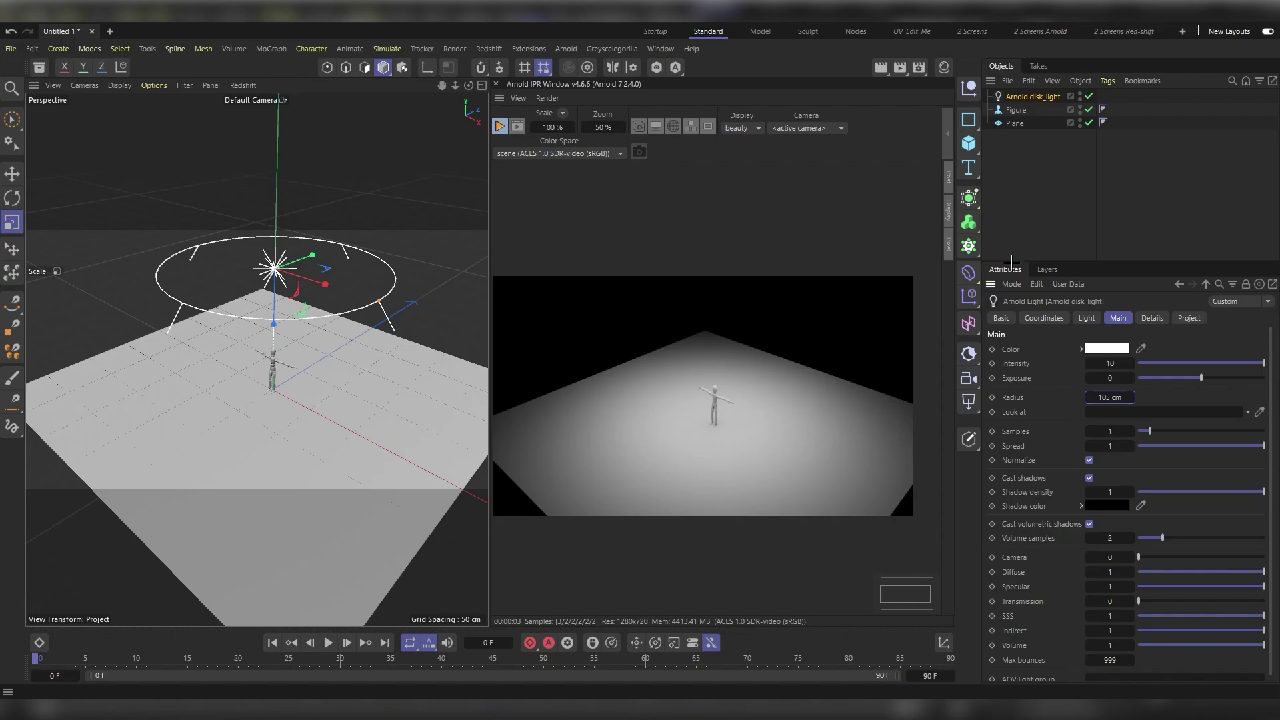
# - Assign the Figure as the disk light's Look at target and move the light to one side above the plane
pyautogui.moveTo(1110, 381); pyautogui.dragTo(1136, 412)
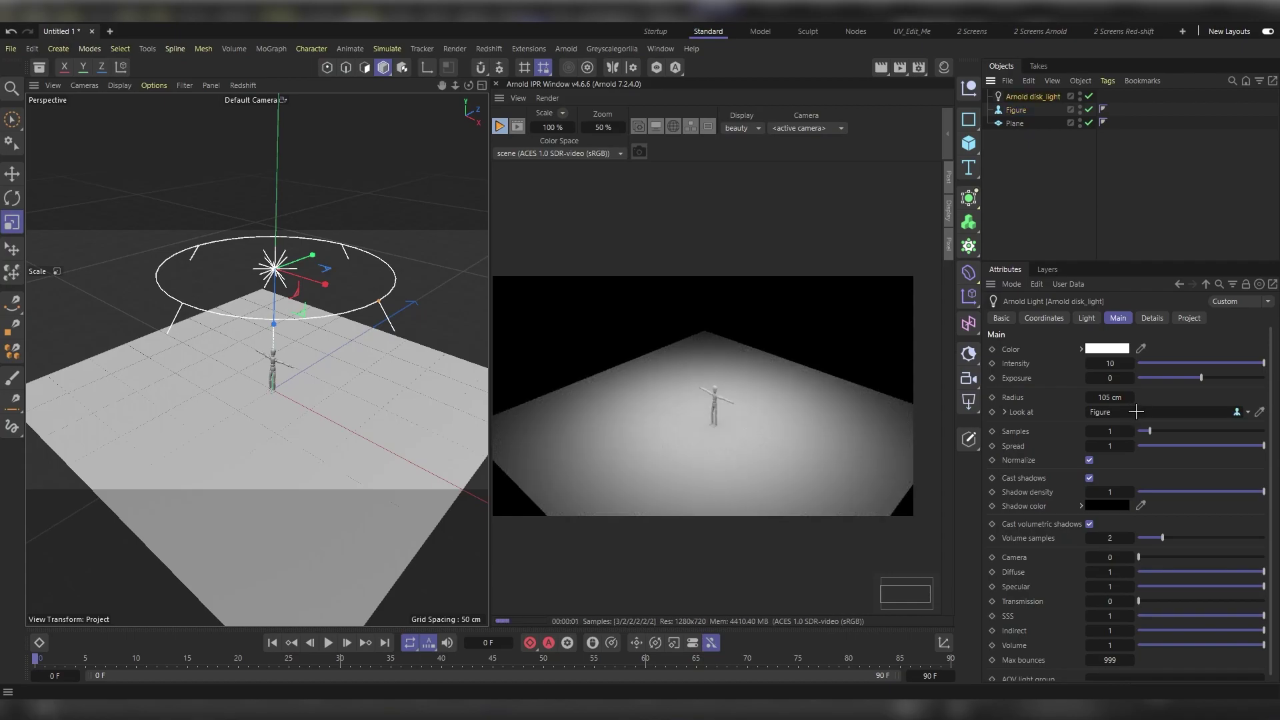
pyautogui.press('e')
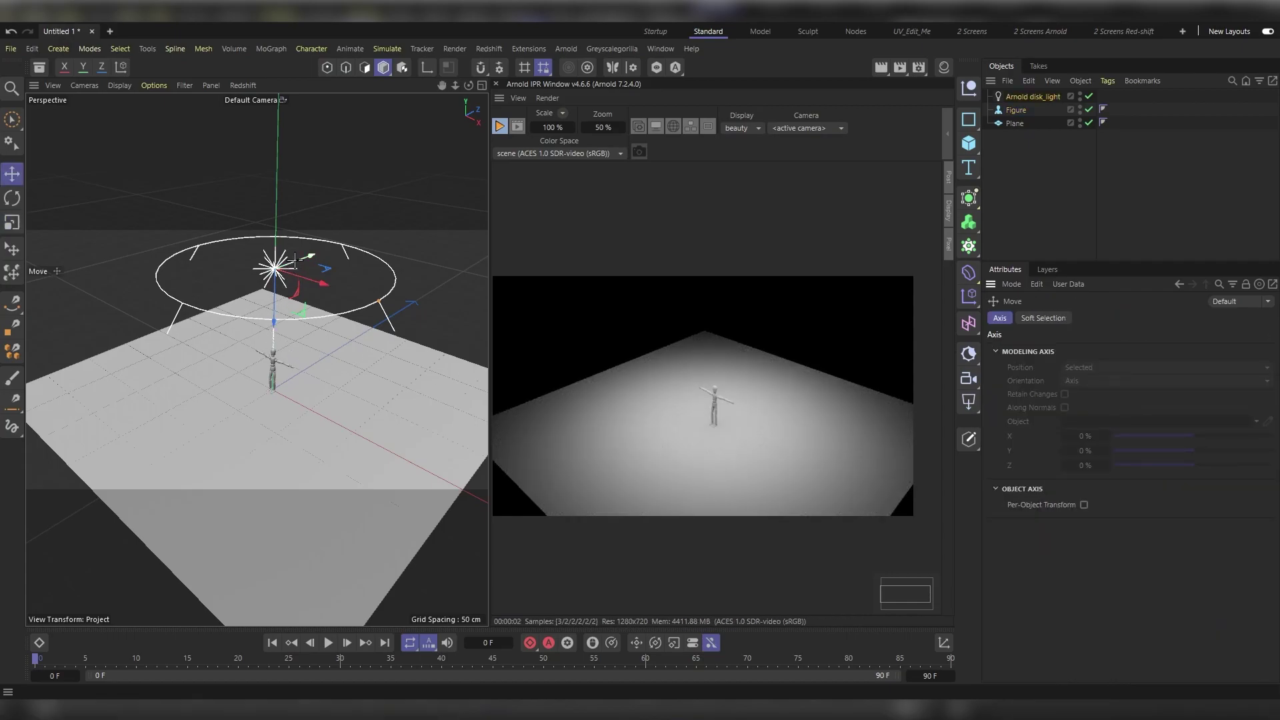
pyautogui.moveTo(295, 260); pyautogui.dragTo(375, 312)
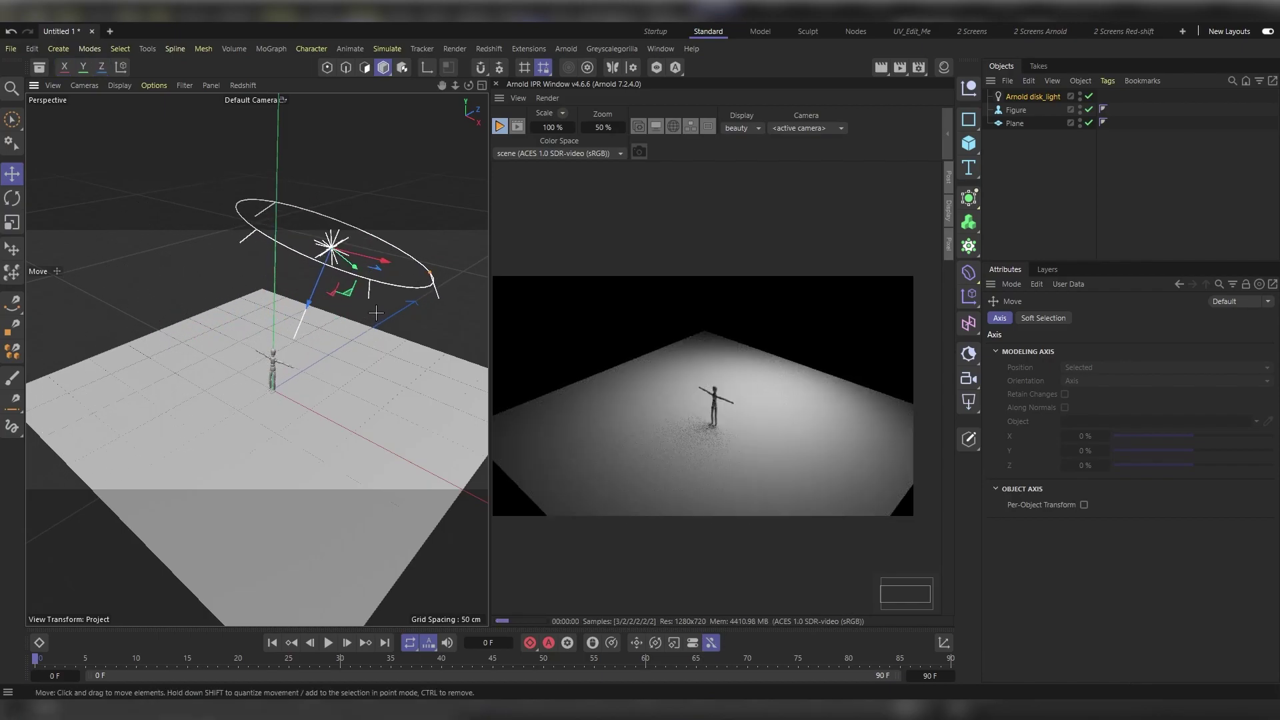
# - Try reducing the disk light's spread to its minimum and restore it to 1
pyautogui.click(1032, 98)
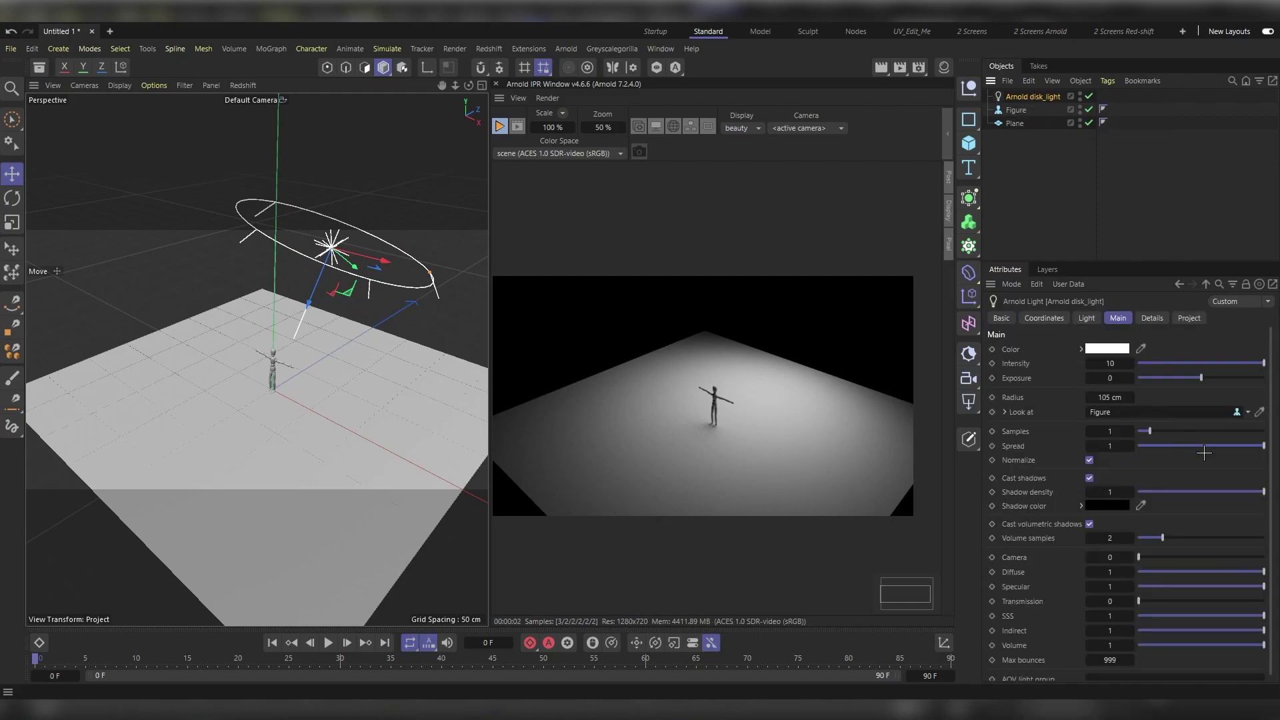
pyautogui.moveTo(1263, 445); pyautogui.dragTo(1124, 447)
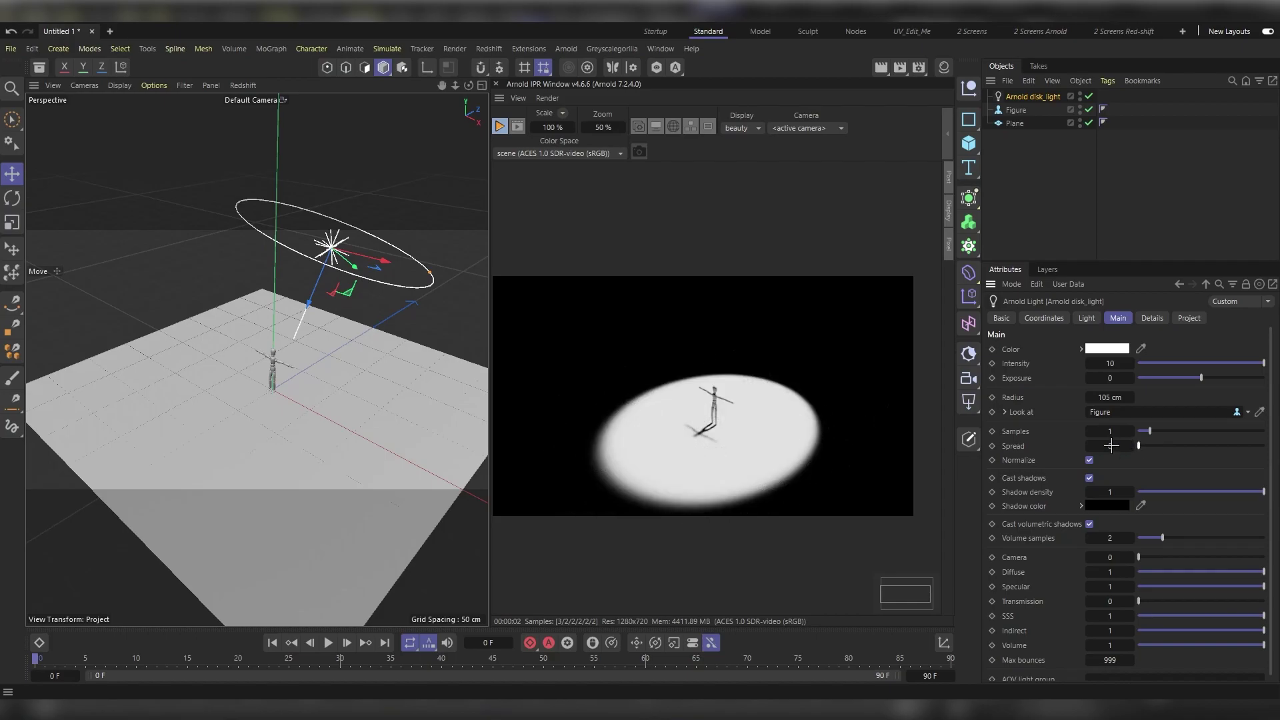
pyautogui.moveTo(1116, 445); pyautogui.dragTo(1264, 445)
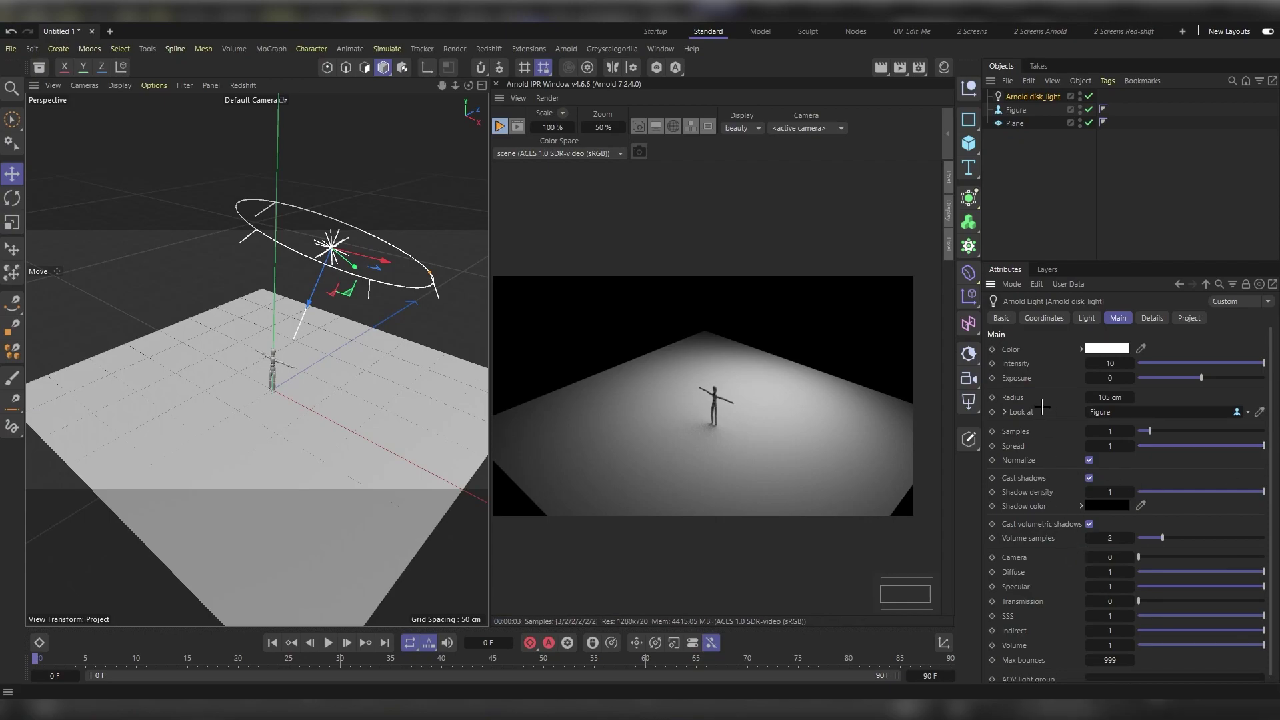
# - Change the light type to point_light and set its intensity to 10
pyautogui.click(1085, 319)
pyautogui.click(1133, 349)
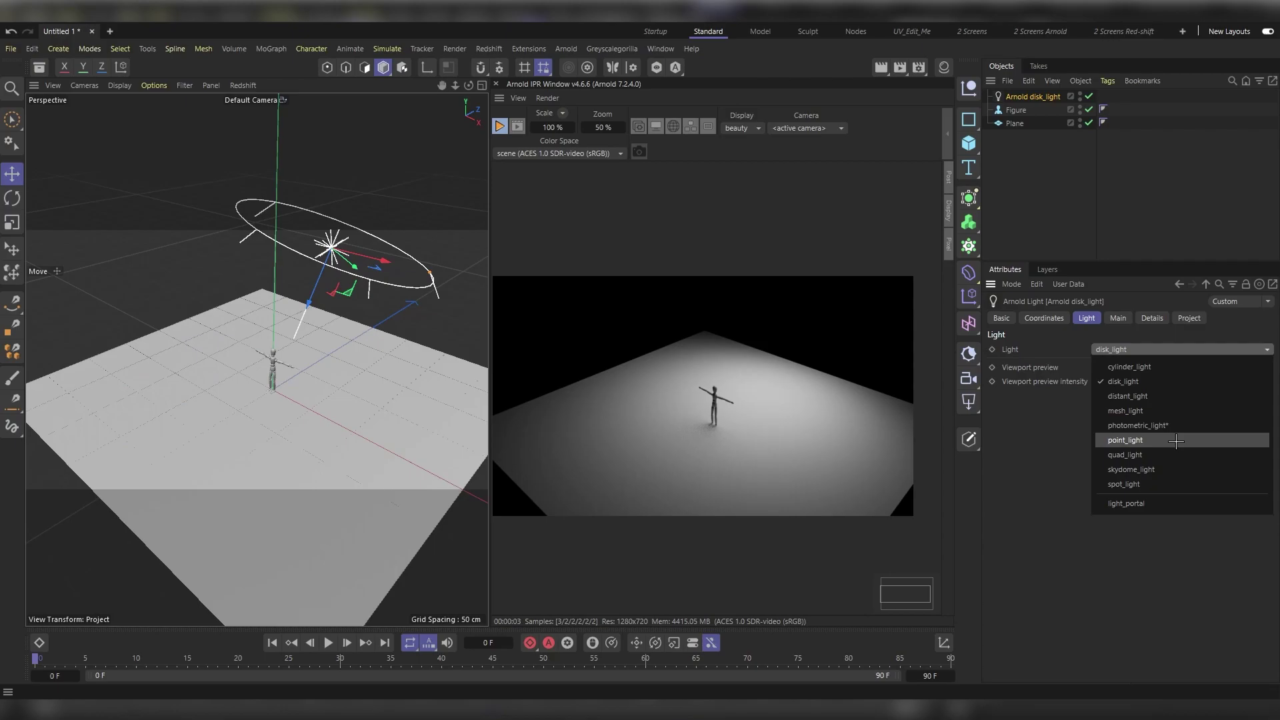
pyautogui.click(1134, 441)
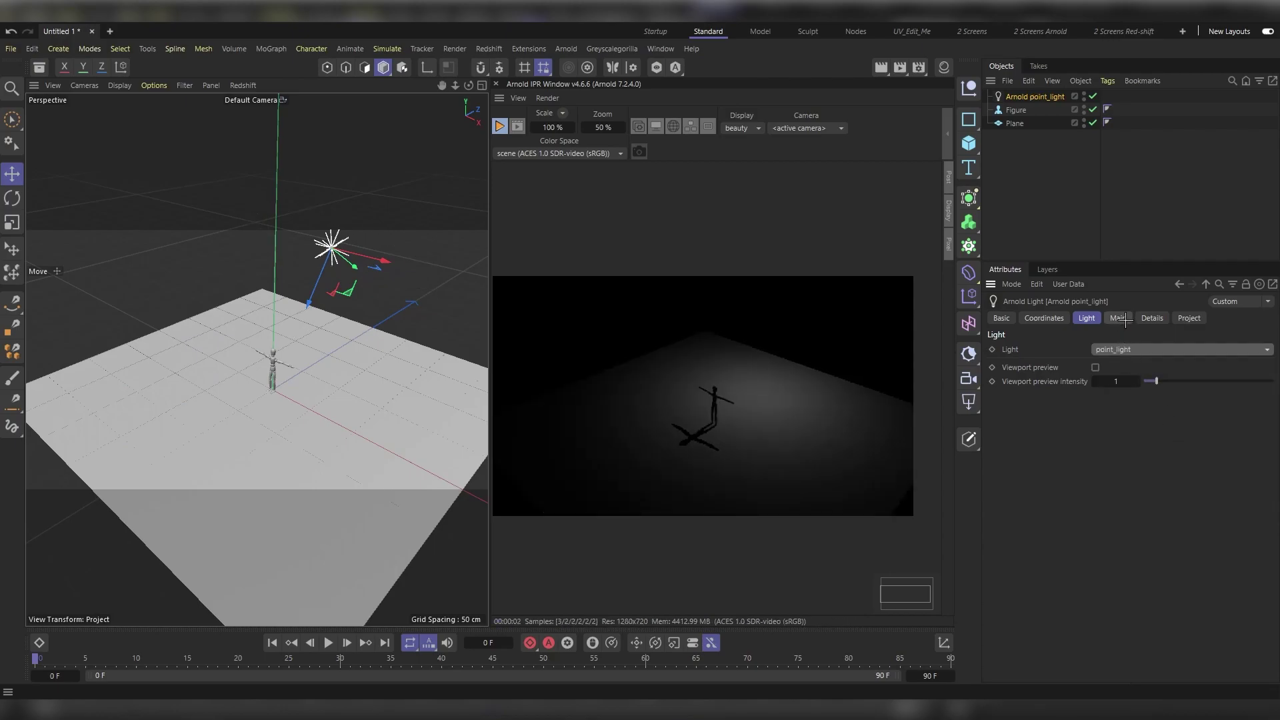
pyautogui.click(1120, 320)
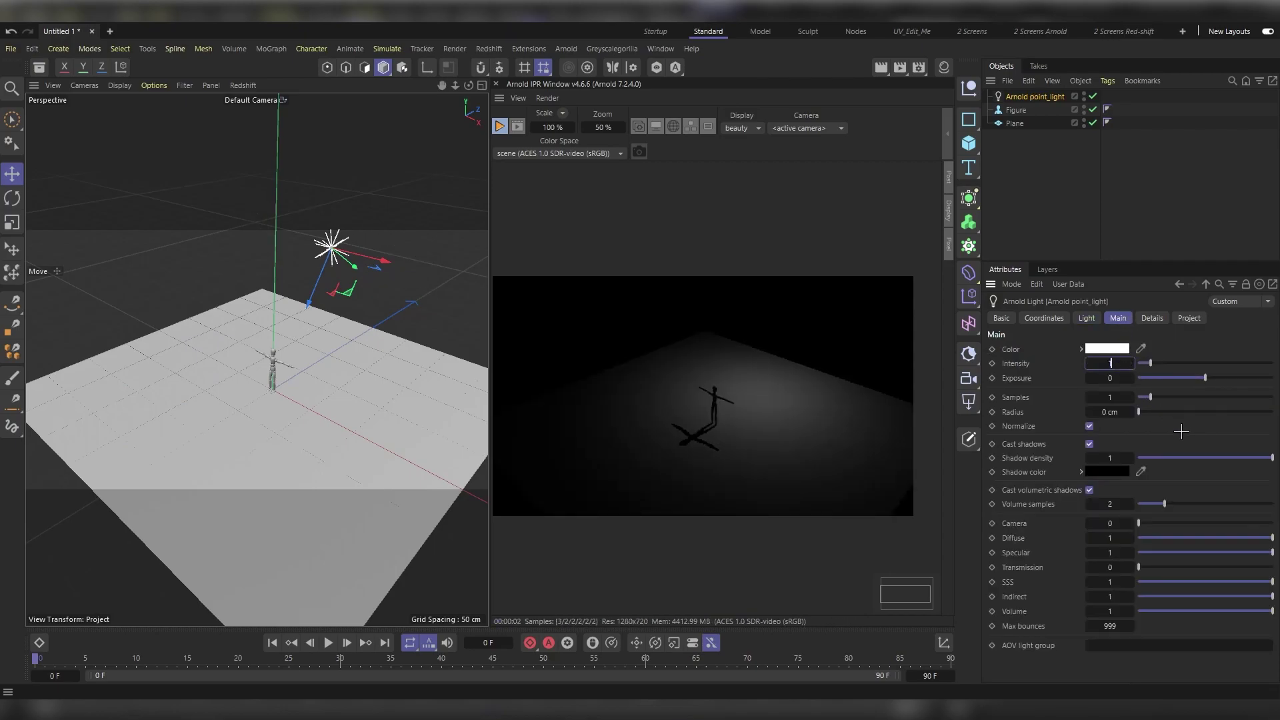
pyautogui.write('0')
pyautogui.press('Return')
# - Raise the point light's camera visibility to 1, try several larger radii and set the radius to 1 cm
pyautogui.moveTo(1139, 411); pyautogui.dragTo(1144, 411)
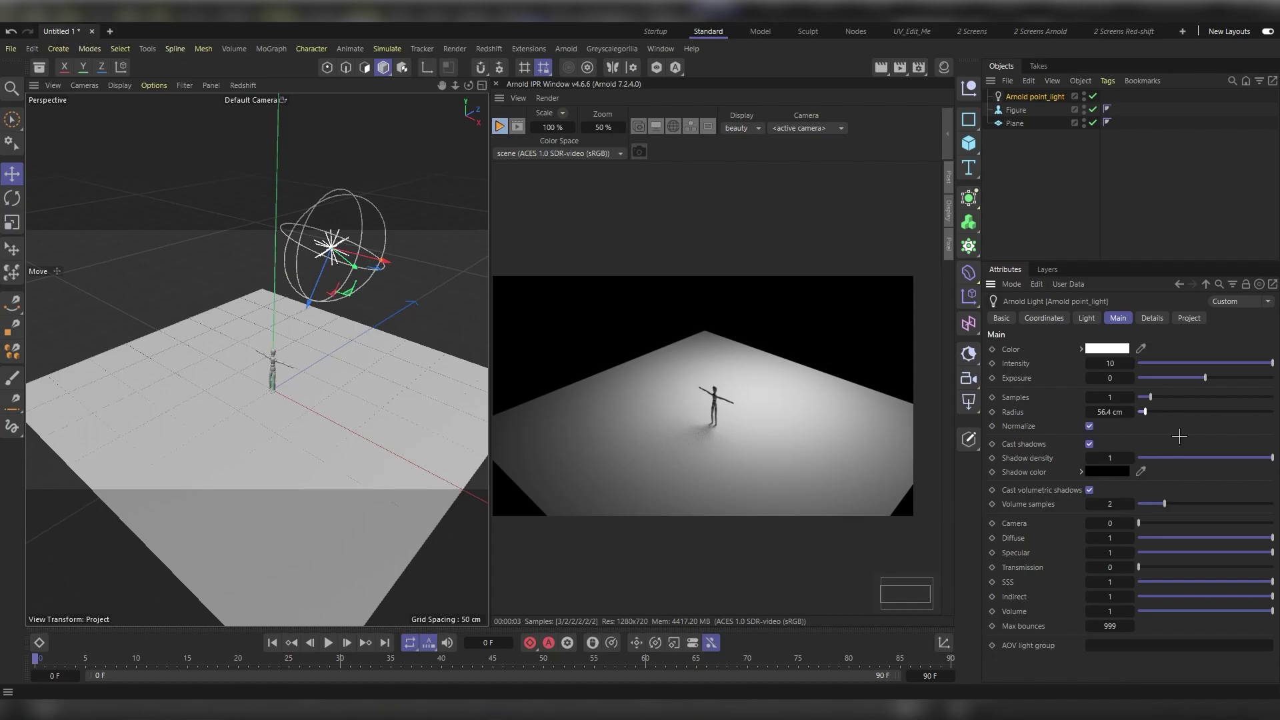
pyautogui.moveTo(1139, 523); pyautogui.dragTo(1273, 523)
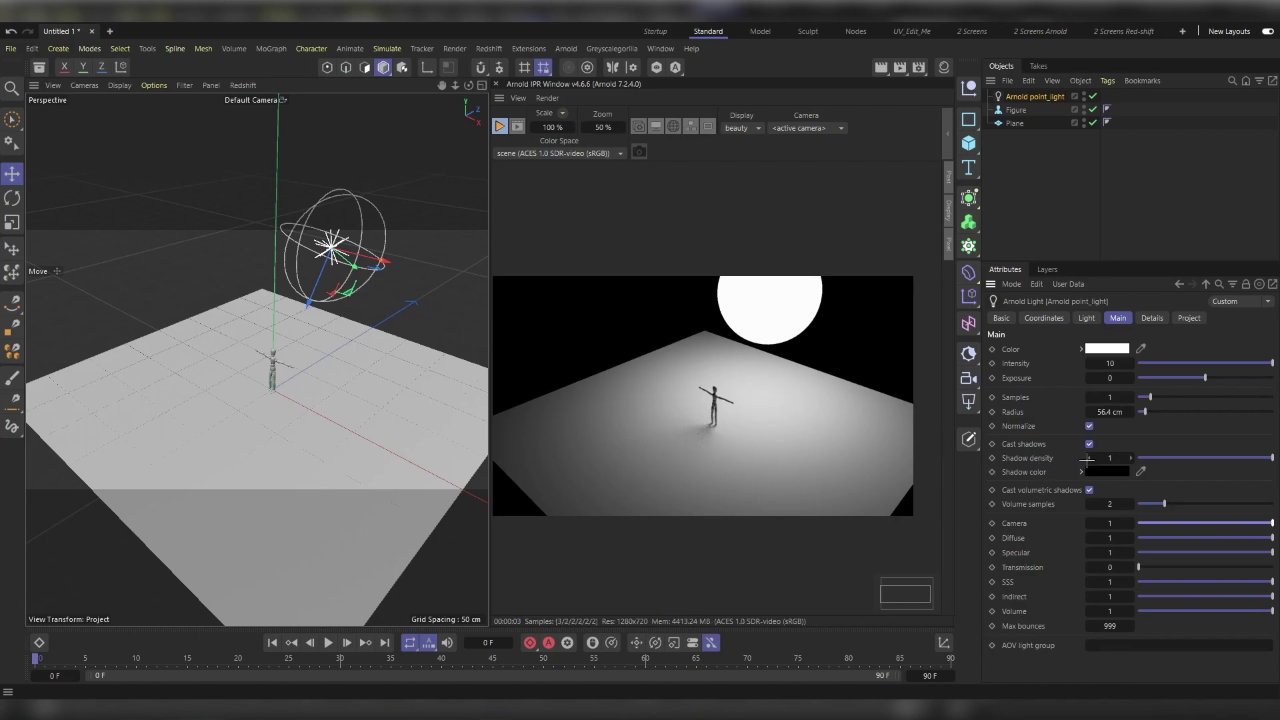
pyautogui.moveTo(1145, 411); pyautogui.dragTo(1147, 411)
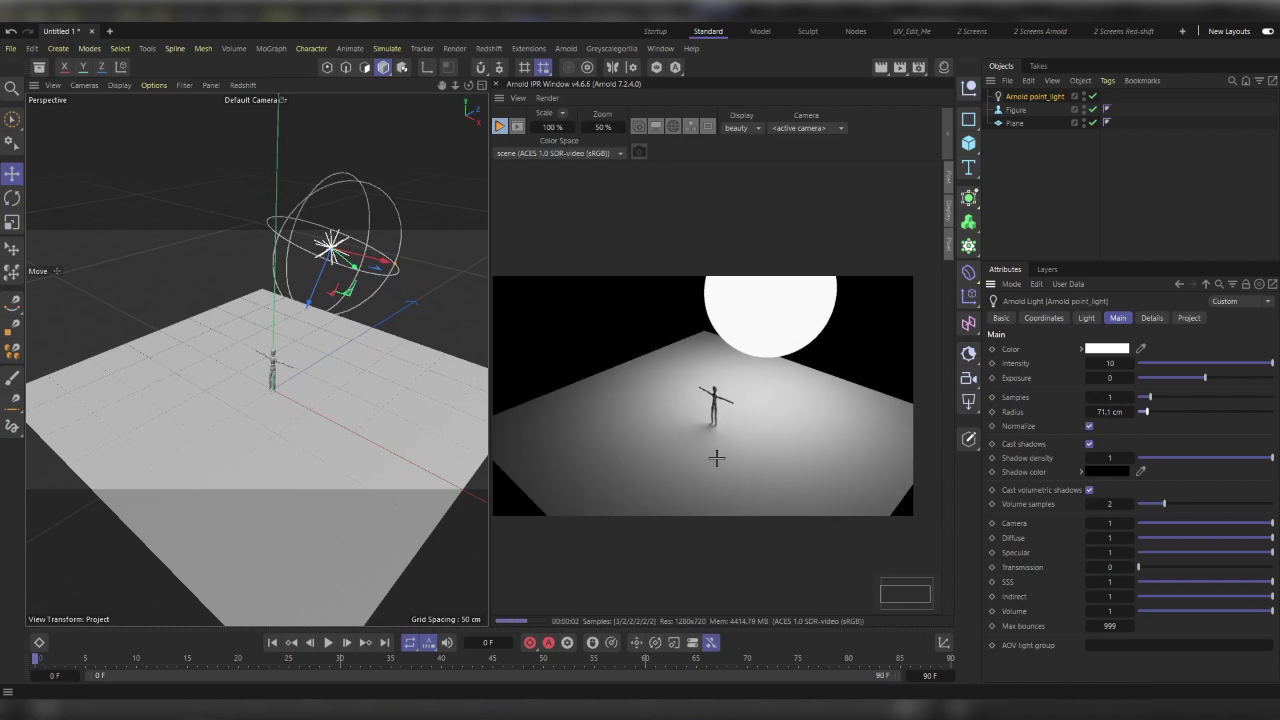
pyautogui.moveTo(1146, 412); pyautogui.dragTo(1143, 412)
pyautogui.click(1110, 412)
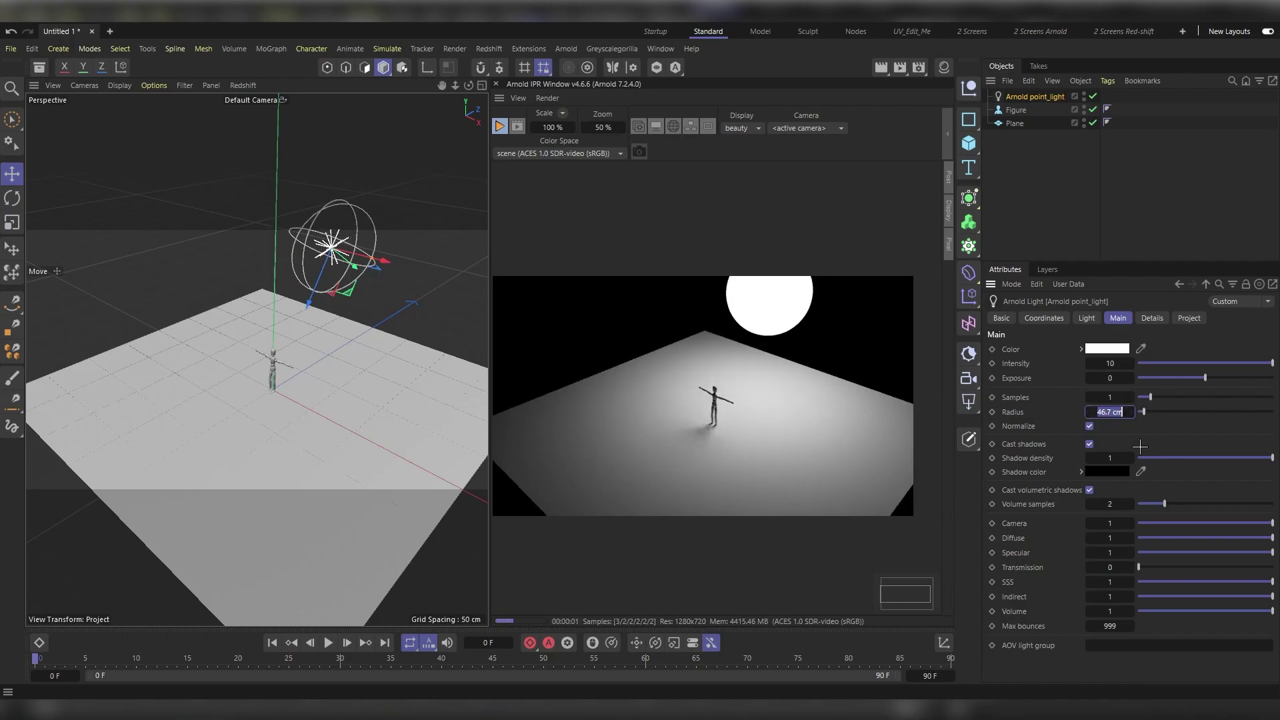
pyautogui.write('1')
pyautogui.press('Return')
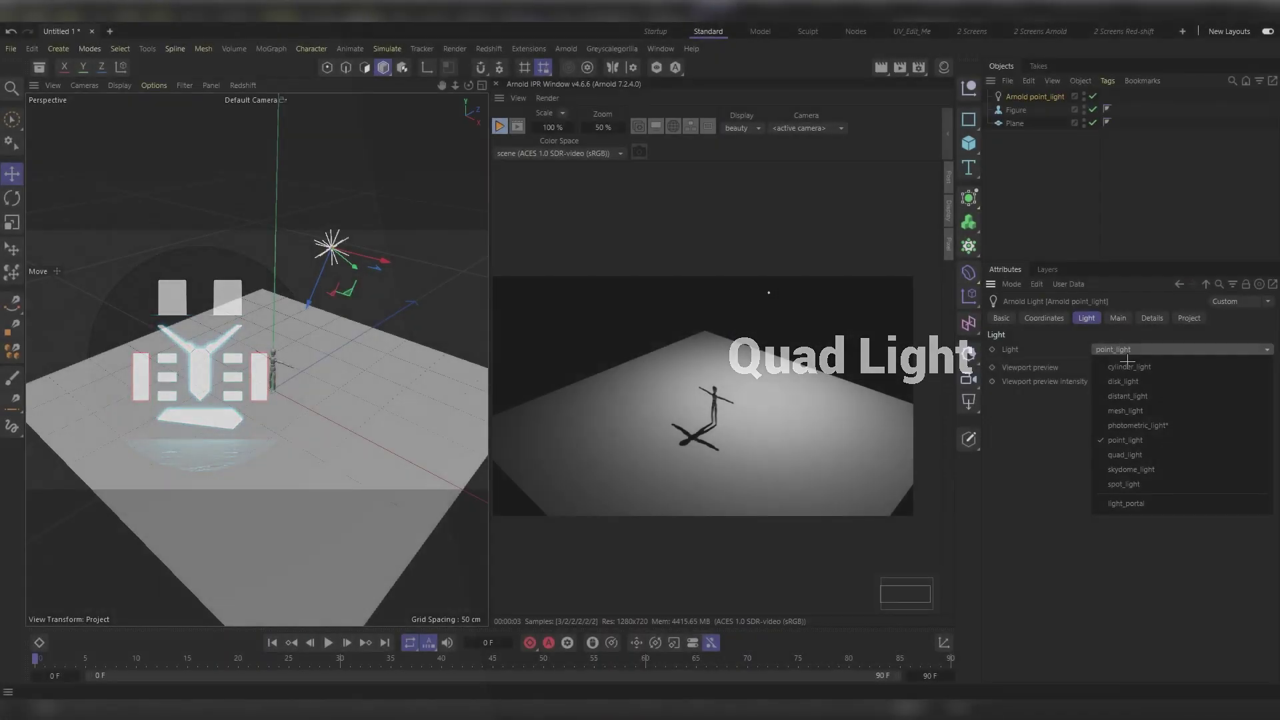
# - Change the light type to quad_light and set its intensity to 10
pyautogui.click(1158, 448)
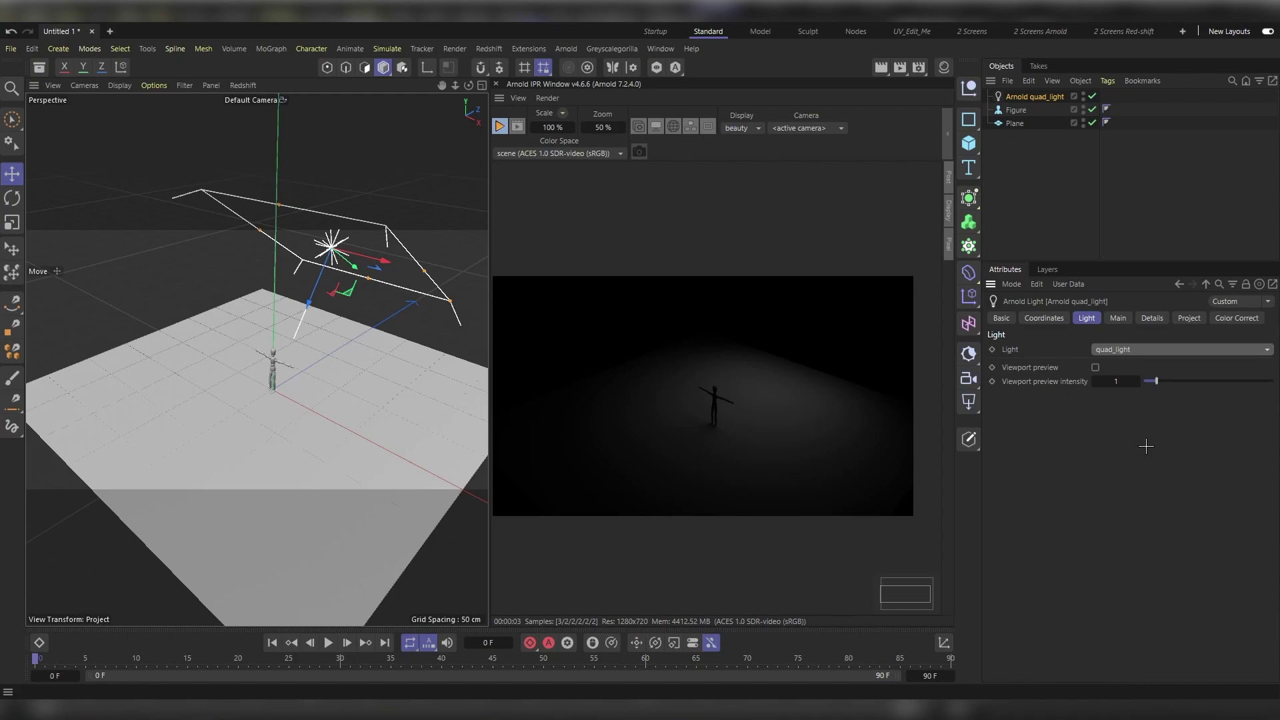
pyautogui.click(1117, 318)
pyautogui.click(1110, 363)
pyautogui.write('10')
pyautogui.press('Return')
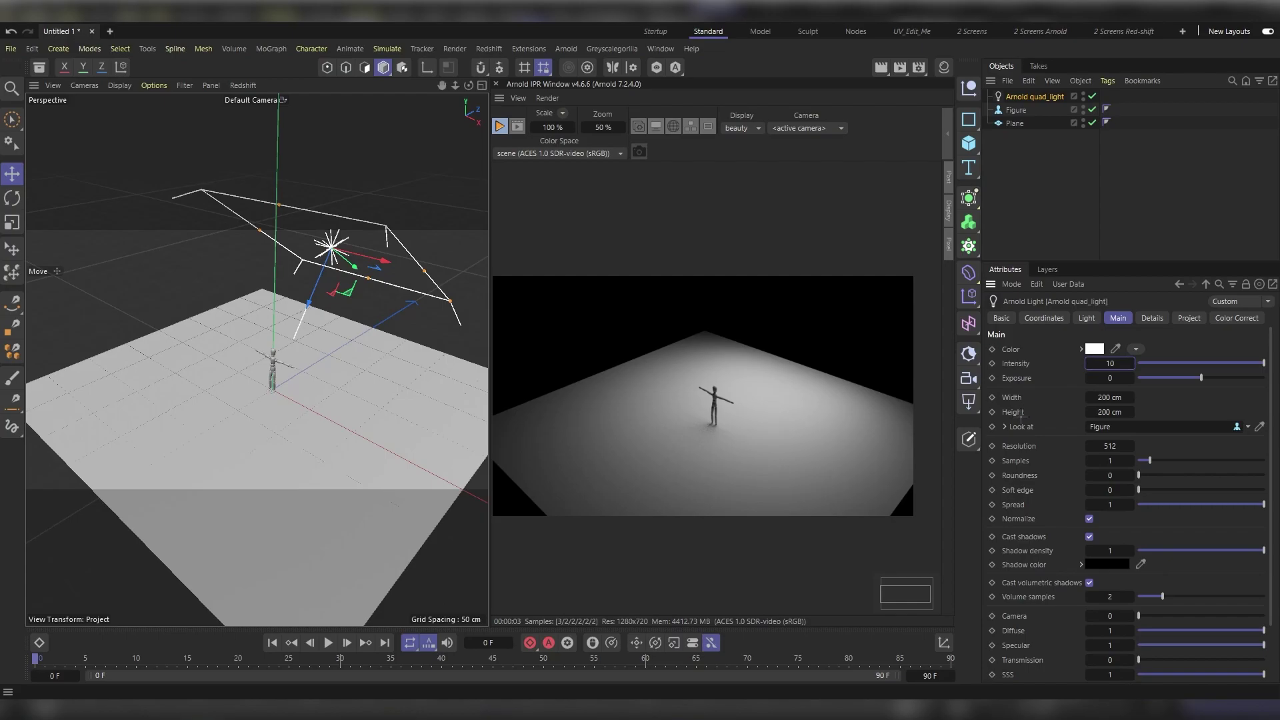
# - Resize the quad light to about 201 by 193 cm and set its roundness to 1
pyautogui.moveTo(368, 277); pyautogui.dragTo(353, 270)
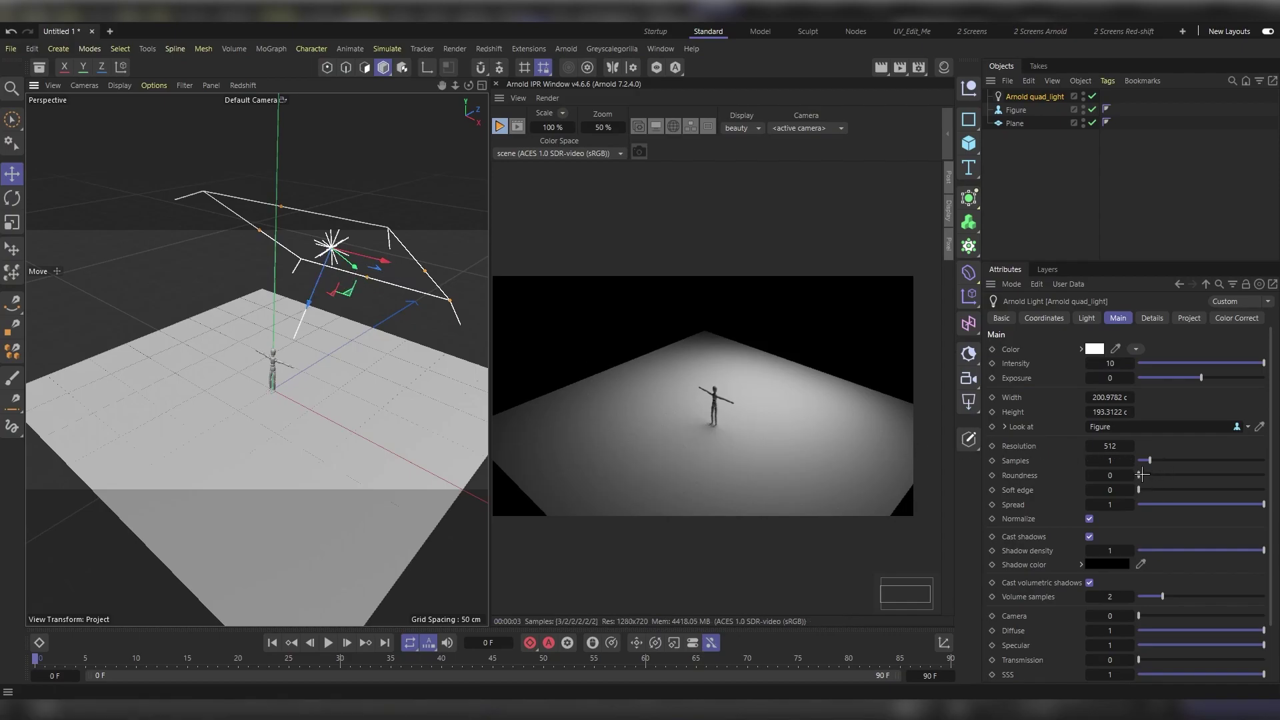
pyautogui.moveTo(1142, 474); pyautogui.dragTo(1263, 475)
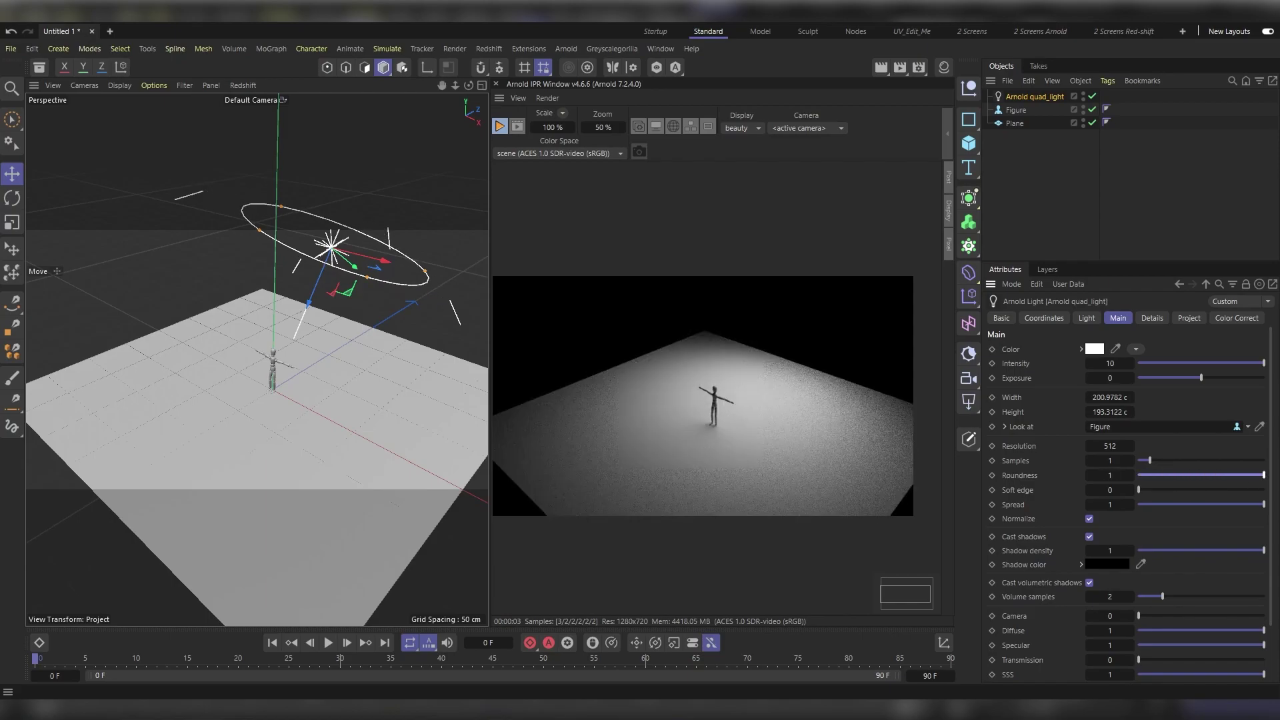
pyautogui.moveTo(1264, 475); pyautogui.dragTo(1100, 490)
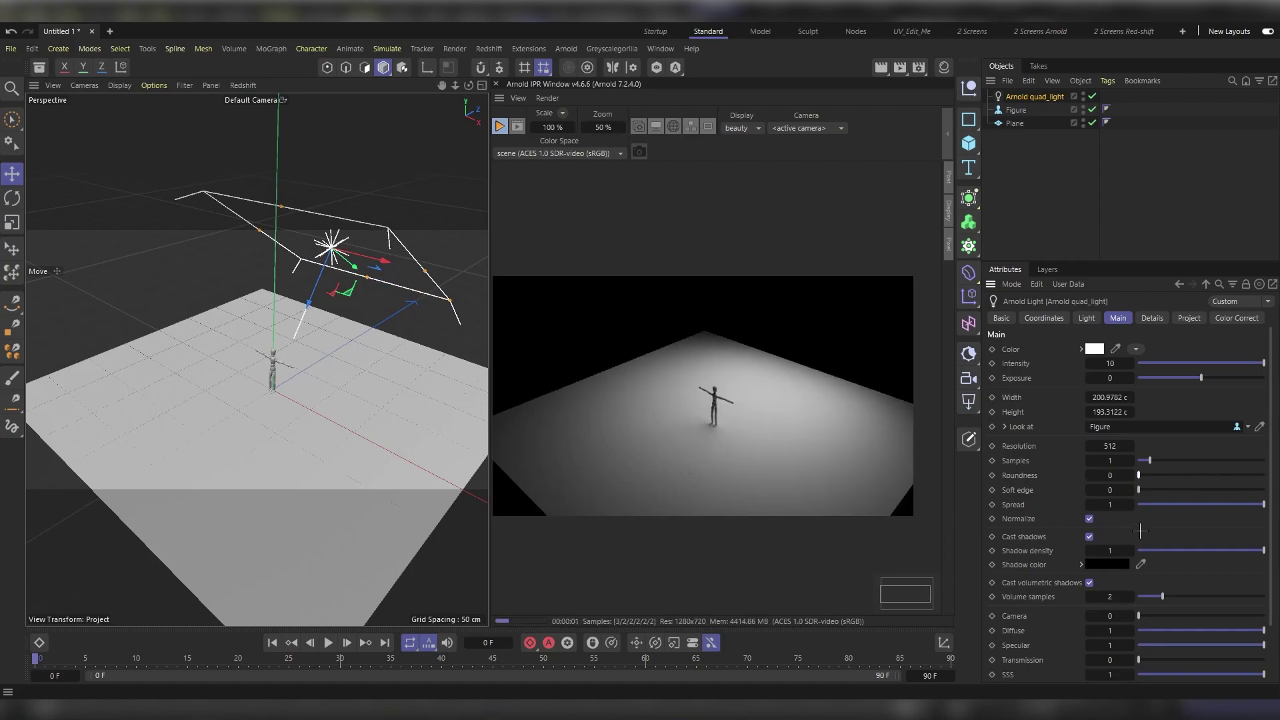
pyautogui.hotkey('ctrl', 'z')
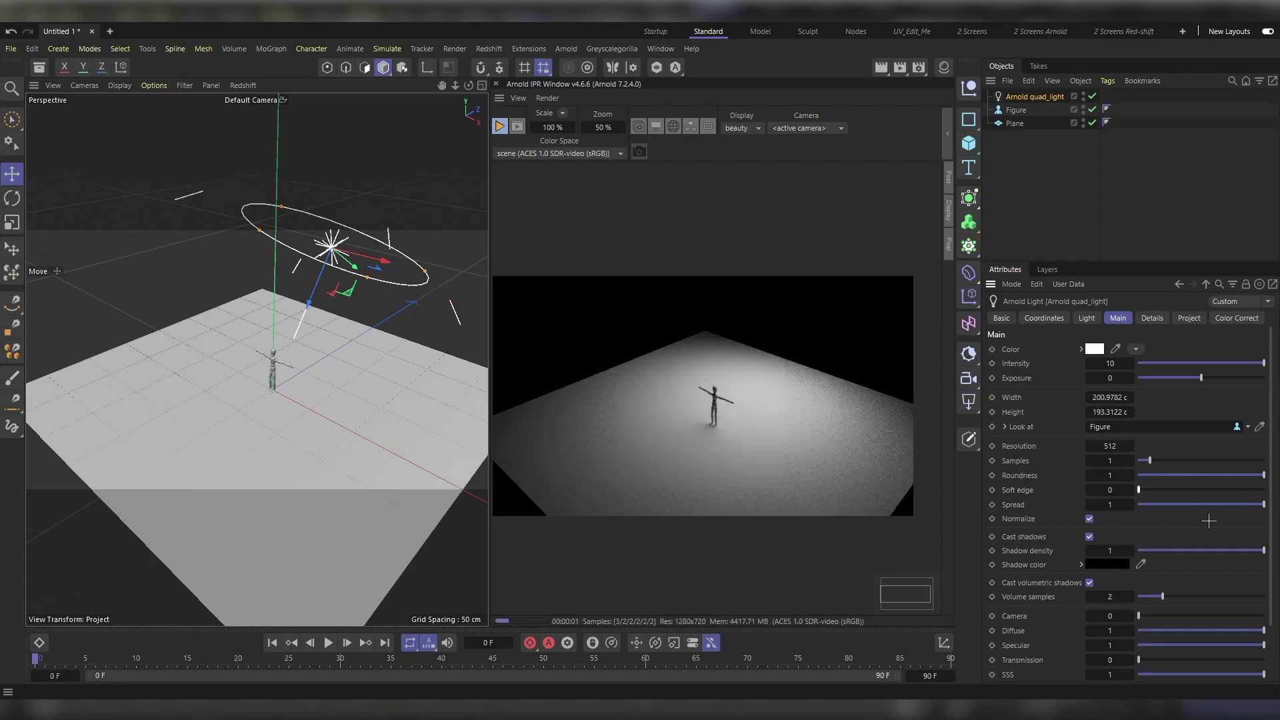
# - Reduce the quad light's spread to 0, then try a soft edge of 1 and restore it to 0
pyautogui.moveTo(1262, 504); pyautogui.dragTo(1133, 506)
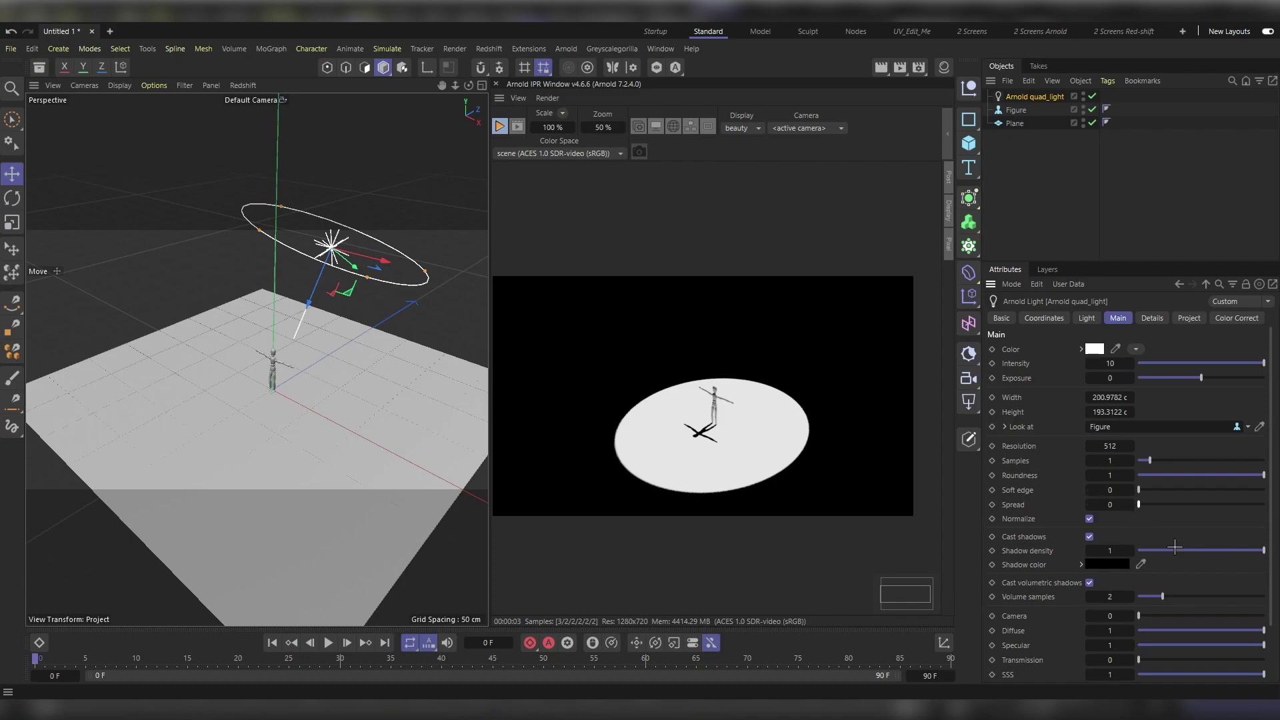
pyautogui.moveTo(1139, 491); pyautogui.dragTo(1269, 499)
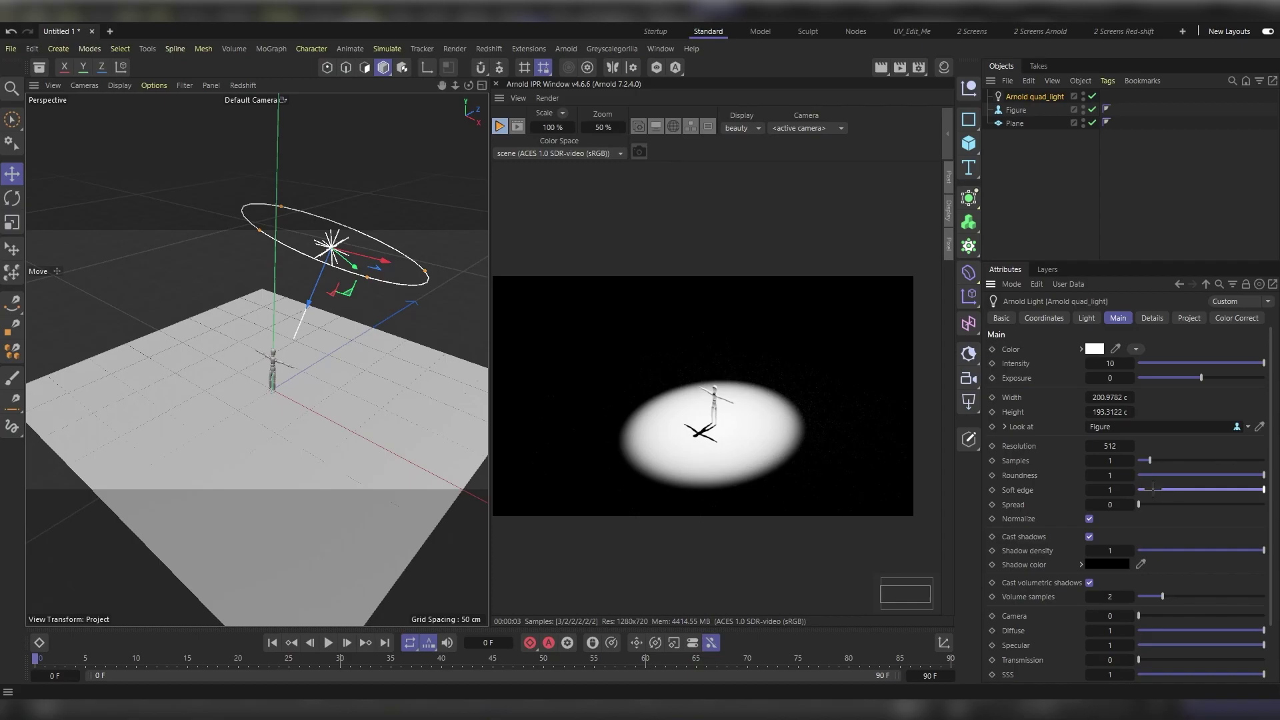
pyautogui.moveTo(1152, 489); pyautogui.dragTo(1137, 491)
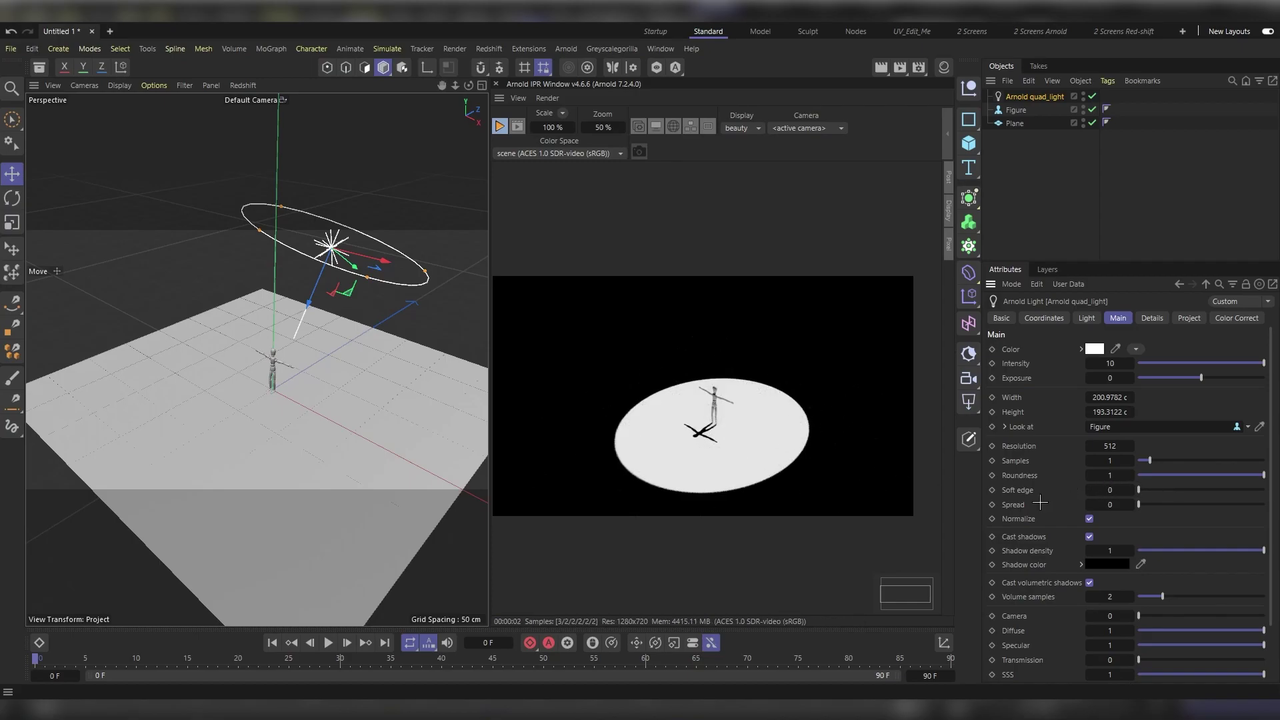
pyautogui.scroll(-3, 1034, 503)
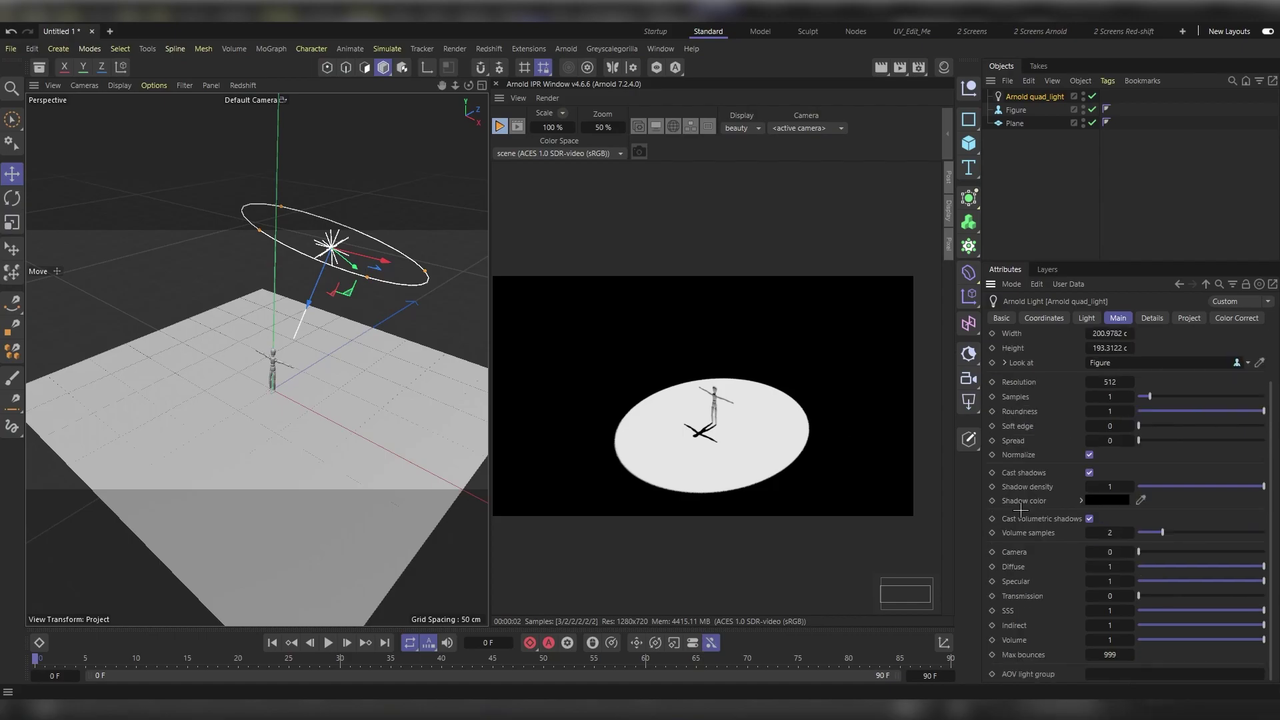
# - Change the light type to spot_light and set its intensity to 10
pyautogui.click(1087, 317)
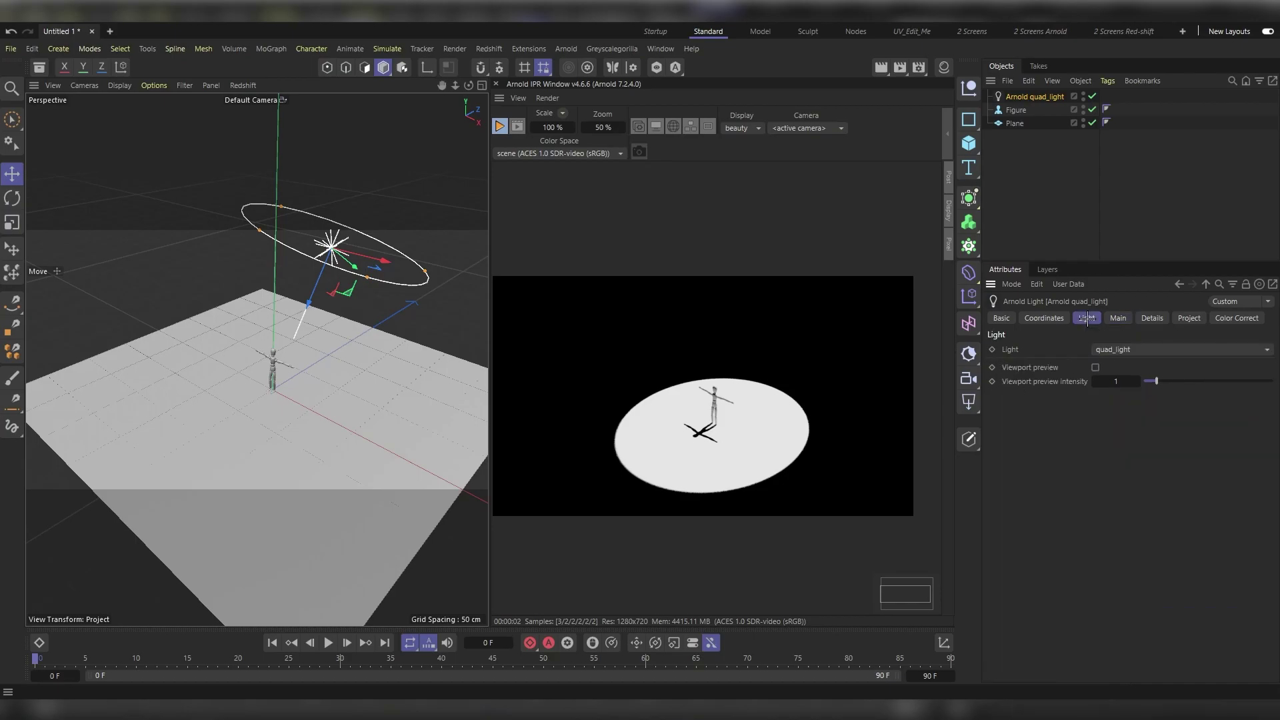
pyautogui.click(1132, 349)
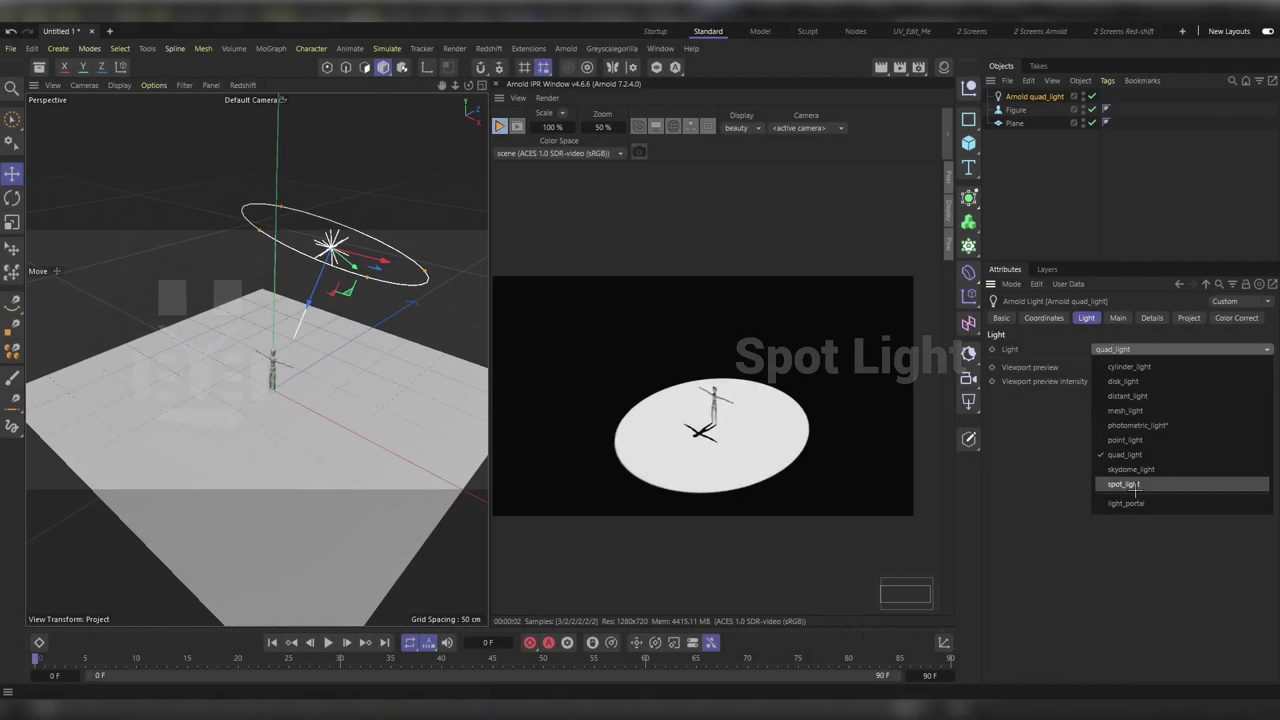
pyautogui.click(1135, 490)
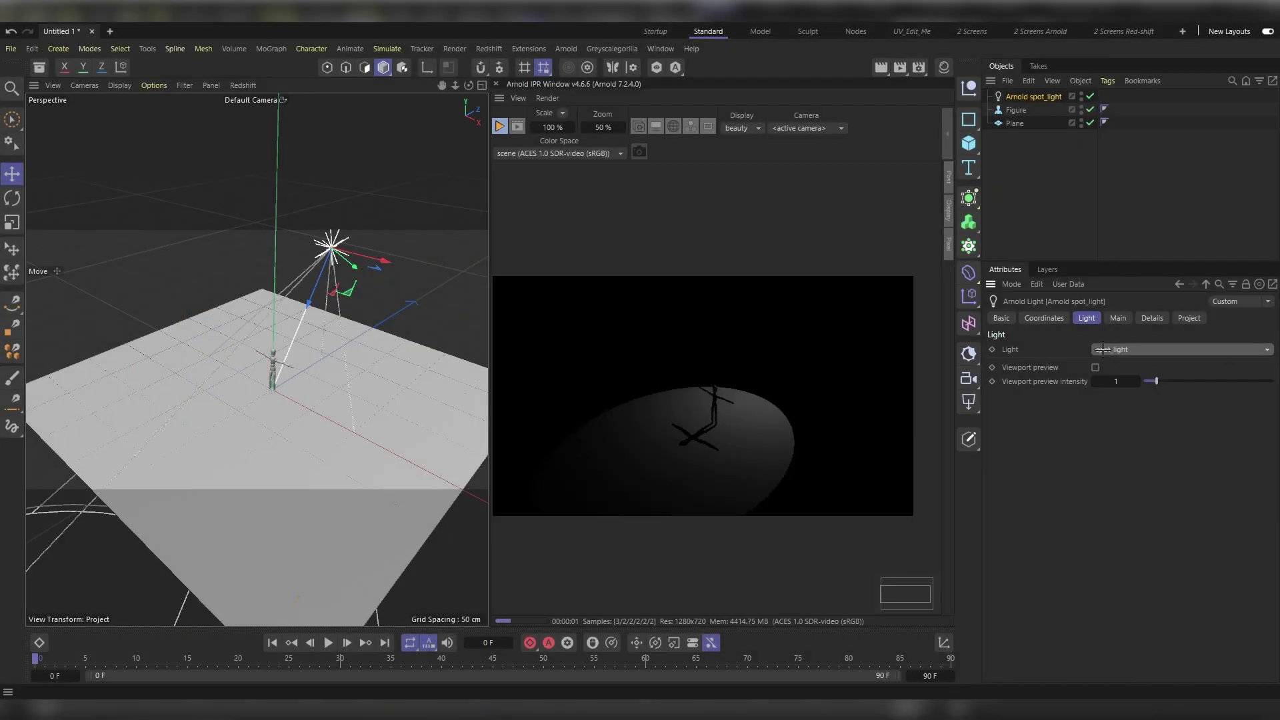
pyautogui.click(1117, 318)
pyautogui.click(1110, 362)
pyautogui.write('10')
pyautogui.press('Return')
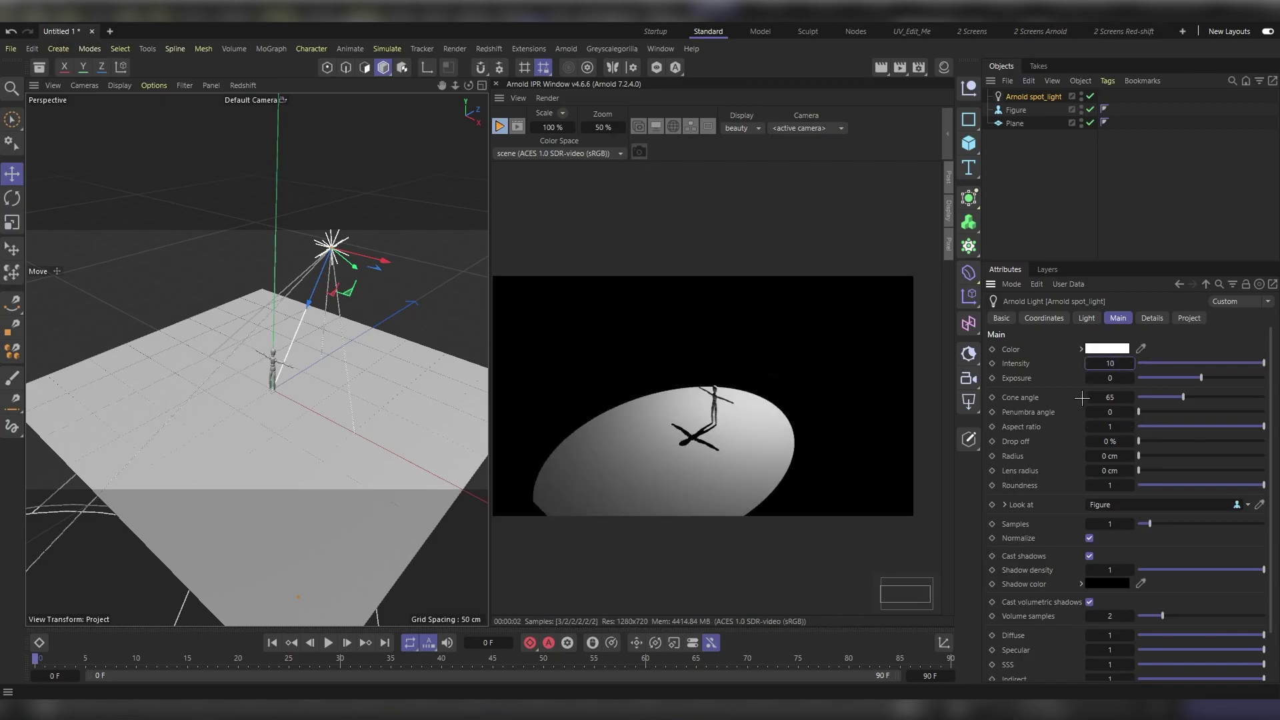
# - Try widening the spot light's cone angle to 180, then set it to 40
pyautogui.moveTo(1193, 397); pyautogui.dragTo(1264, 396)
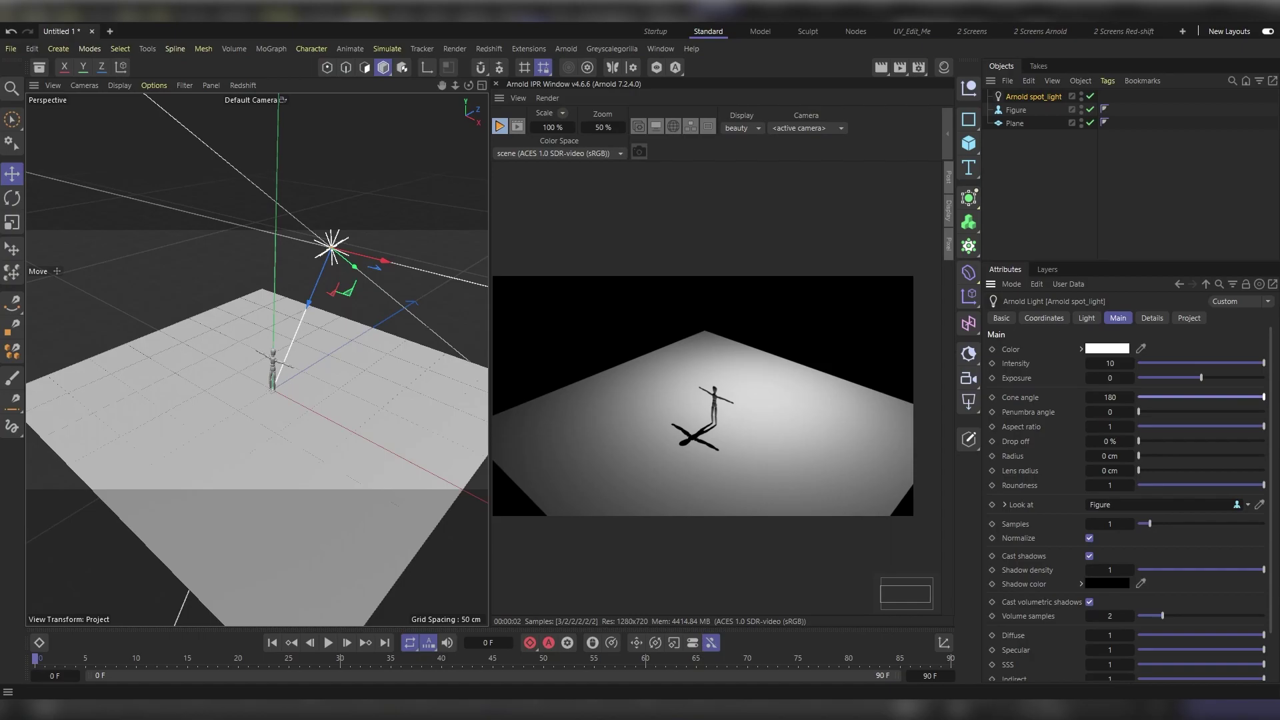
pyautogui.moveTo(1264, 396); pyautogui.dragTo(1171, 404)
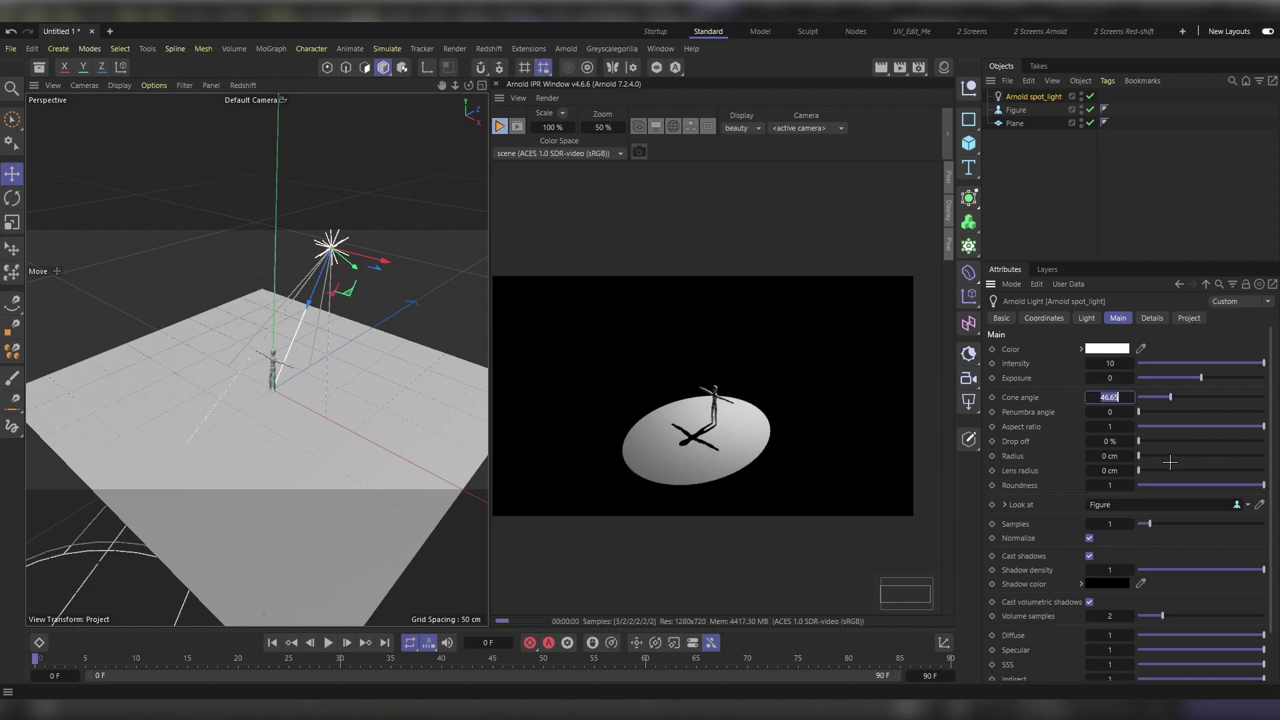
pyautogui.press('Return')
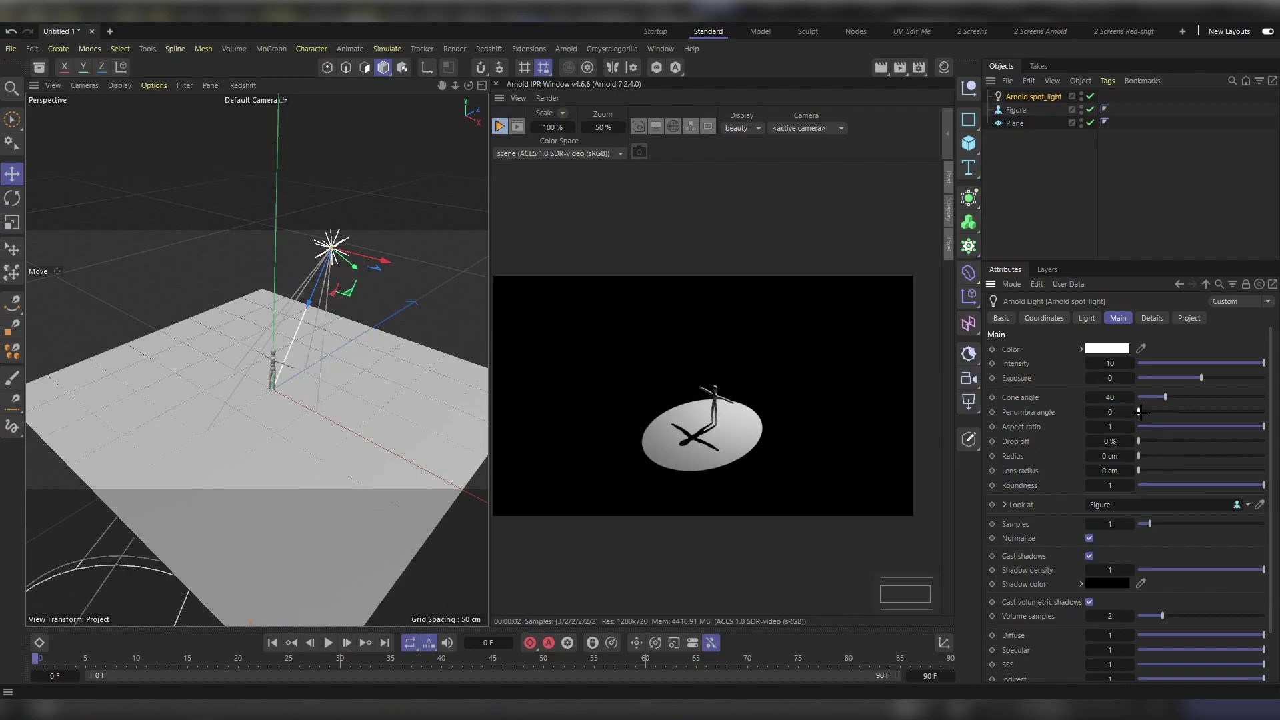
# - Restore the spot light's aspect ratio to 1 and soften its edge with a penumbra angle of about 15.55 and 66 % drop off
pyautogui.moveTo(1139, 412)
pyautogui.mouseDown()
pyautogui.moveTo(1256, 410)
pyautogui.moveTo(1132, 426)
pyautogui.mouseUp()
pyautogui.moveTo(1239, 428)
pyautogui.mouseDown()
pyautogui.moveTo(1152, 433)
pyautogui.moveTo(1263, 427)
pyautogui.mouseUp()
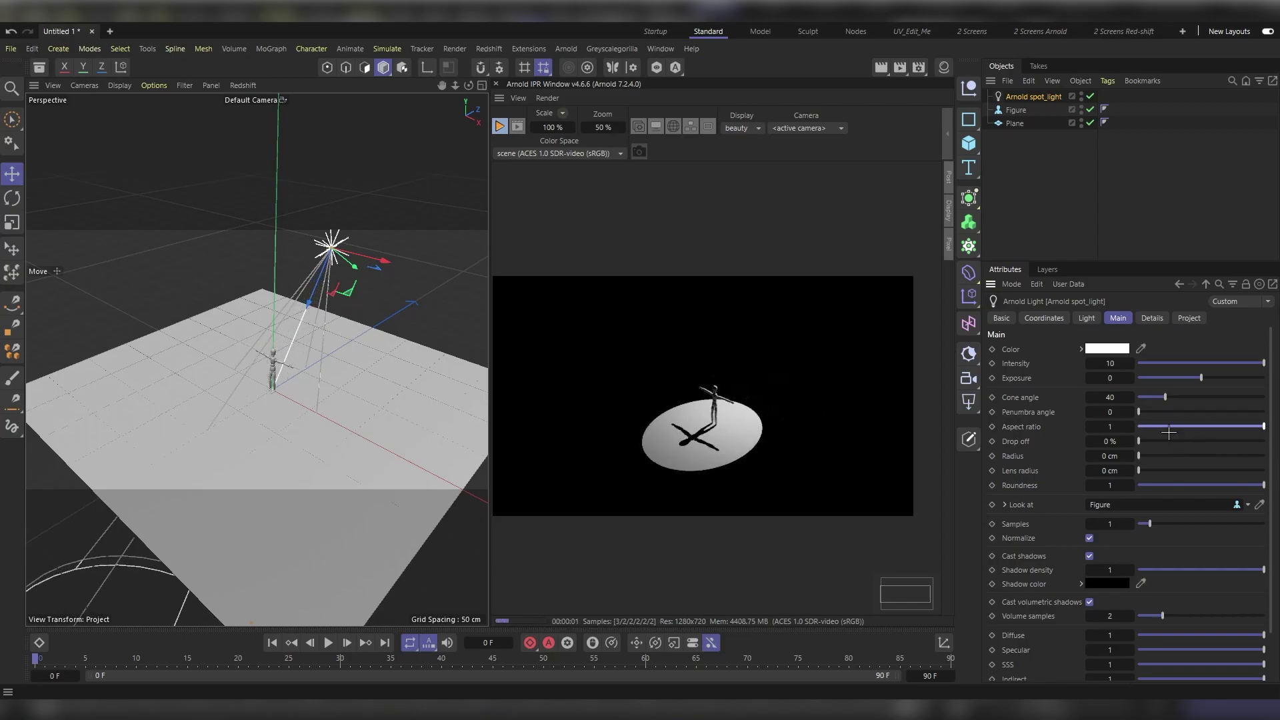
pyautogui.moveTo(1139, 411); pyautogui.dragTo(1148, 411)
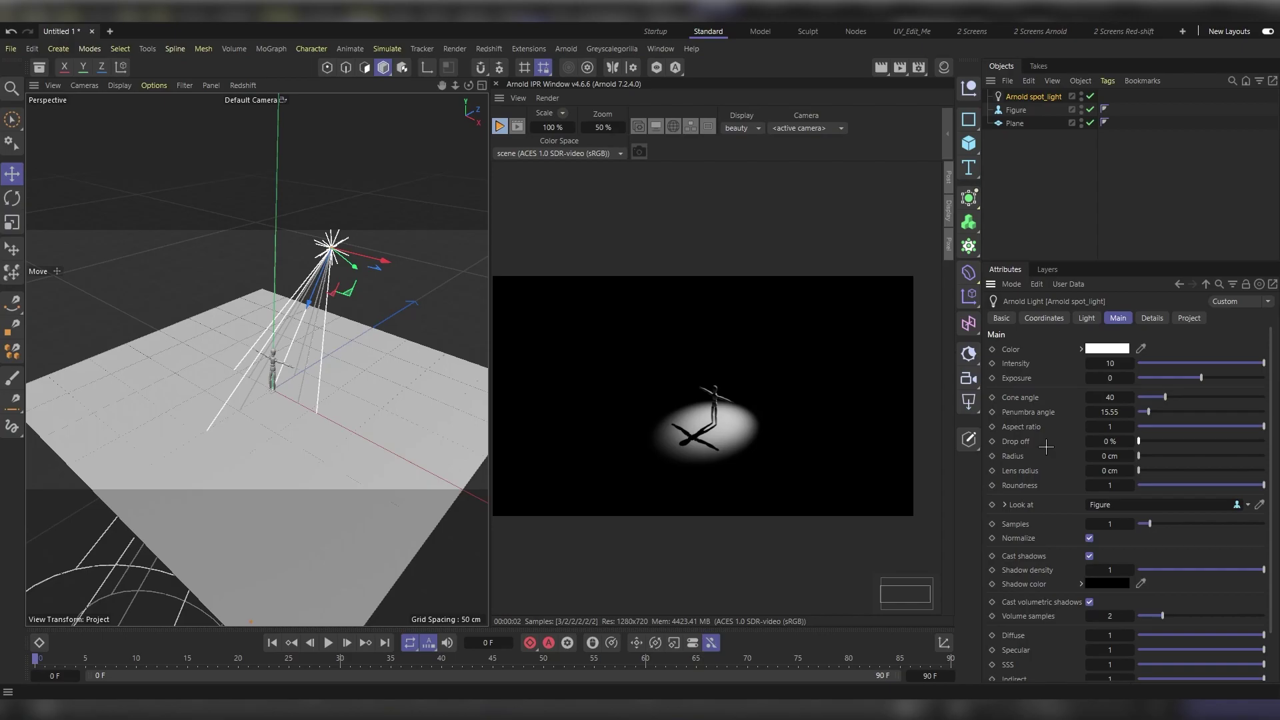
pyautogui.moveTo(1138, 441); pyautogui.dragTo(1221, 441)
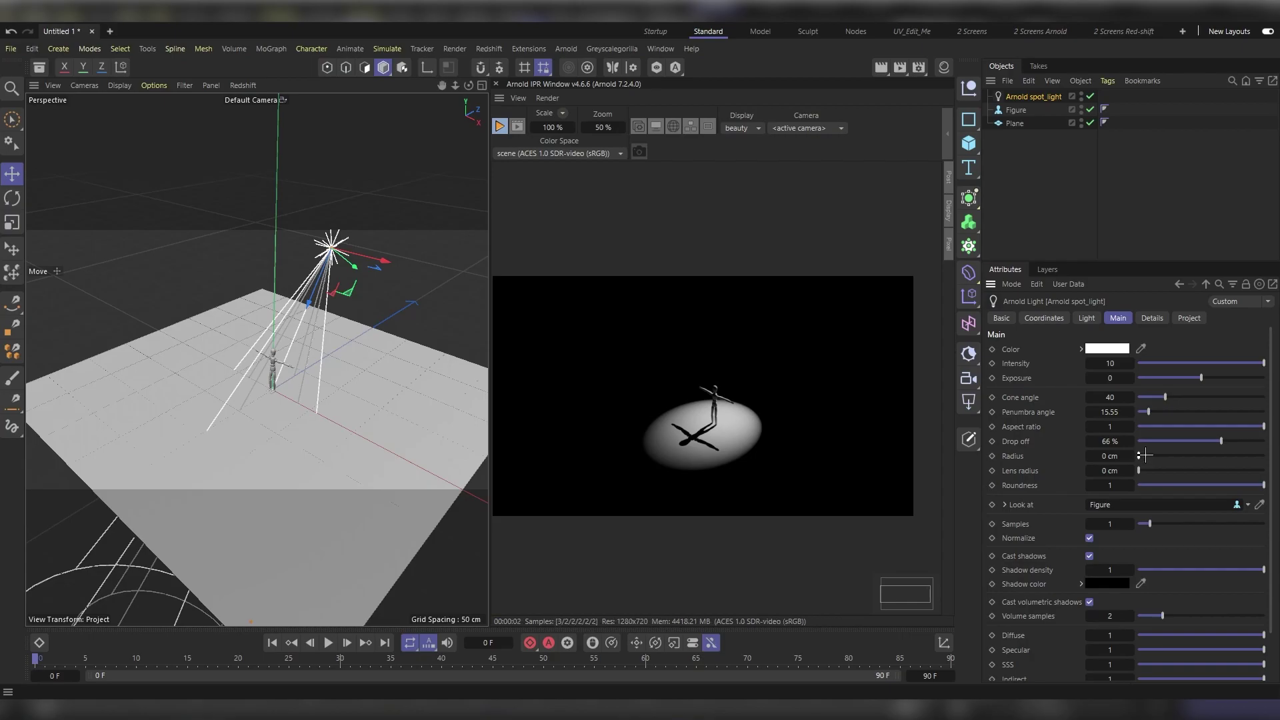
# - Set the spot light's radius to about 34 cm and its lens radius to about 102.1 cm
pyautogui.moveTo(1144, 456); pyautogui.dragTo(1143, 454)
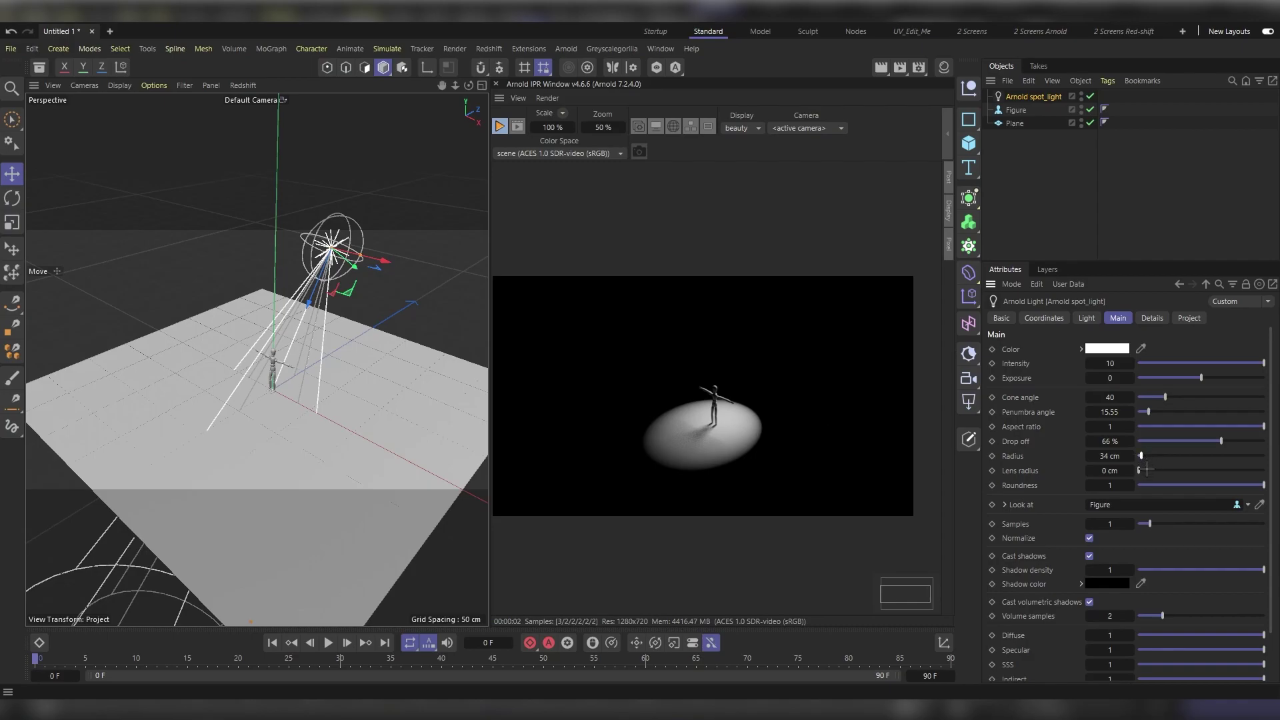
pyautogui.moveTo(1144, 471)
pyautogui.mouseDown()
pyautogui.moveTo(1163, 471)
pyautogui.moveTo(1133, 471)
pyautogui.mouseUp()
pyautogui.moveTo(1134, 471); pyautogui.dragTo(1149, 470)
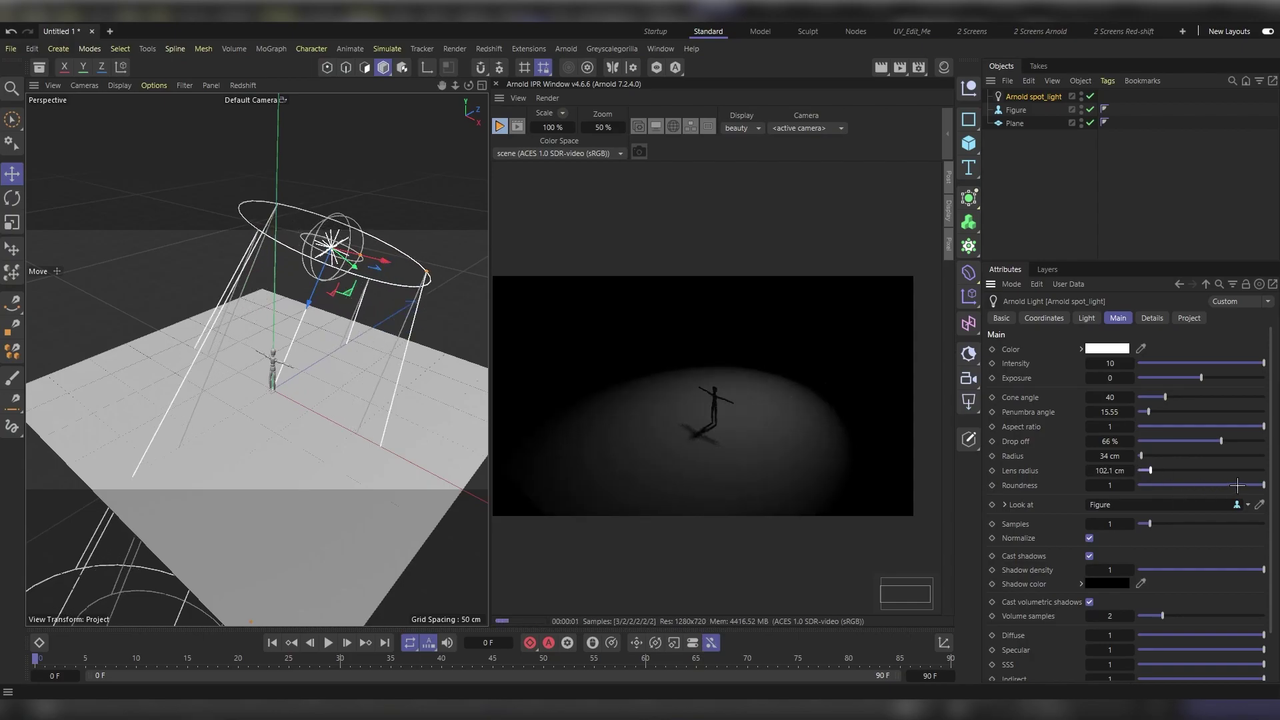
# - Undo the last spot light change and reduce the light's roundness to 0
pyautogui.hotkey('ctrl', 'z')
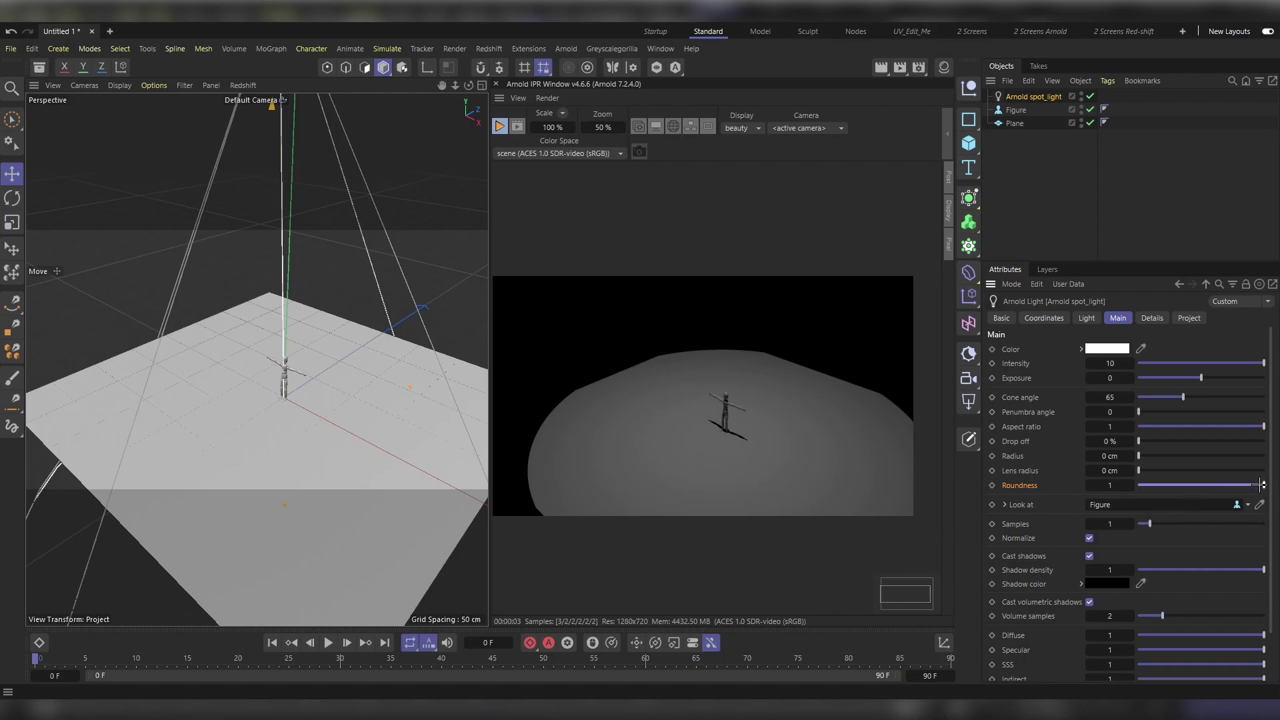
pyautogui.moveTo(1259, 485); pyautogui.dragTo(1086, 488)
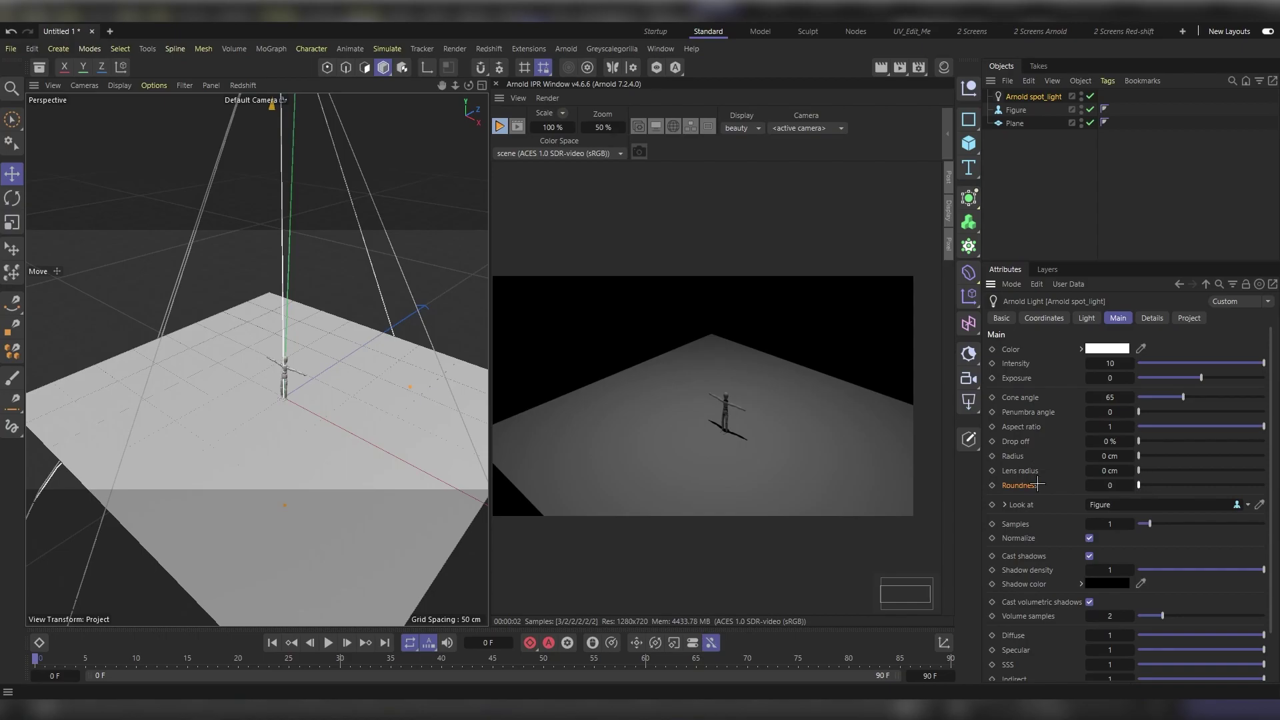
pyautogui.scroll(-3, 1030, 548)
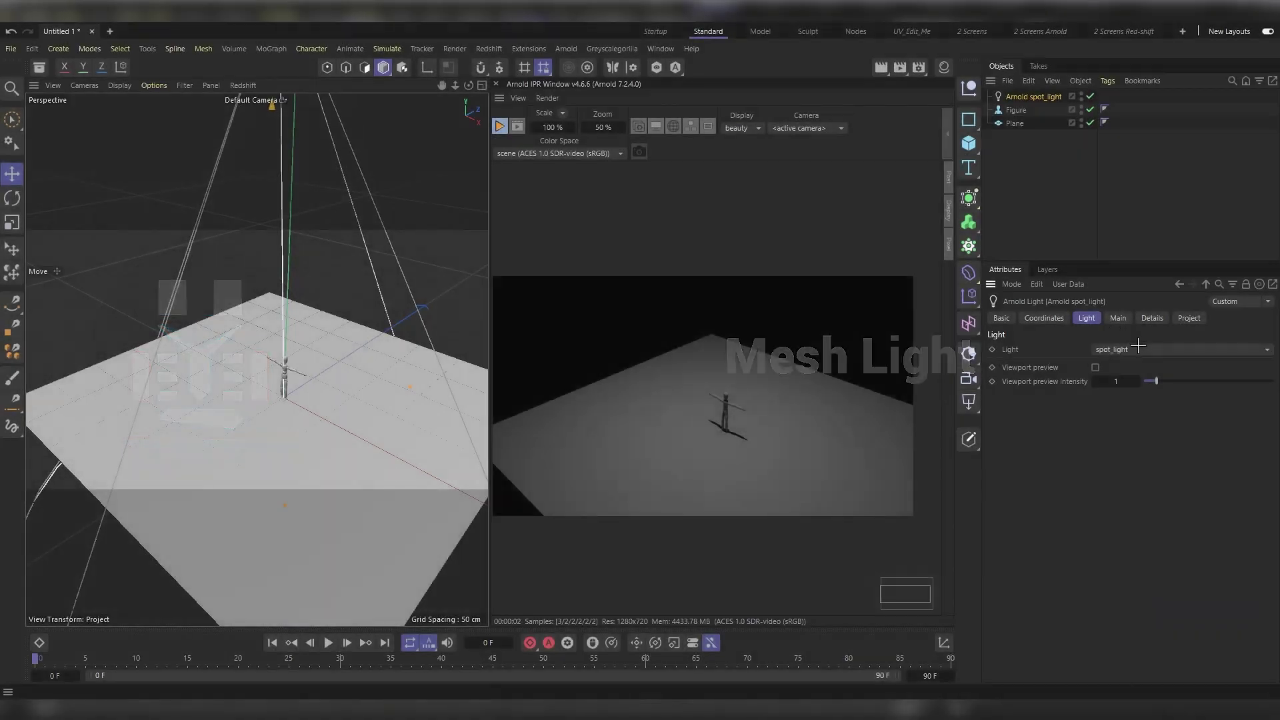
# - Change the light type to mesh_light and assign the Figure as its mesh
pyautogui.click(1142, 349)
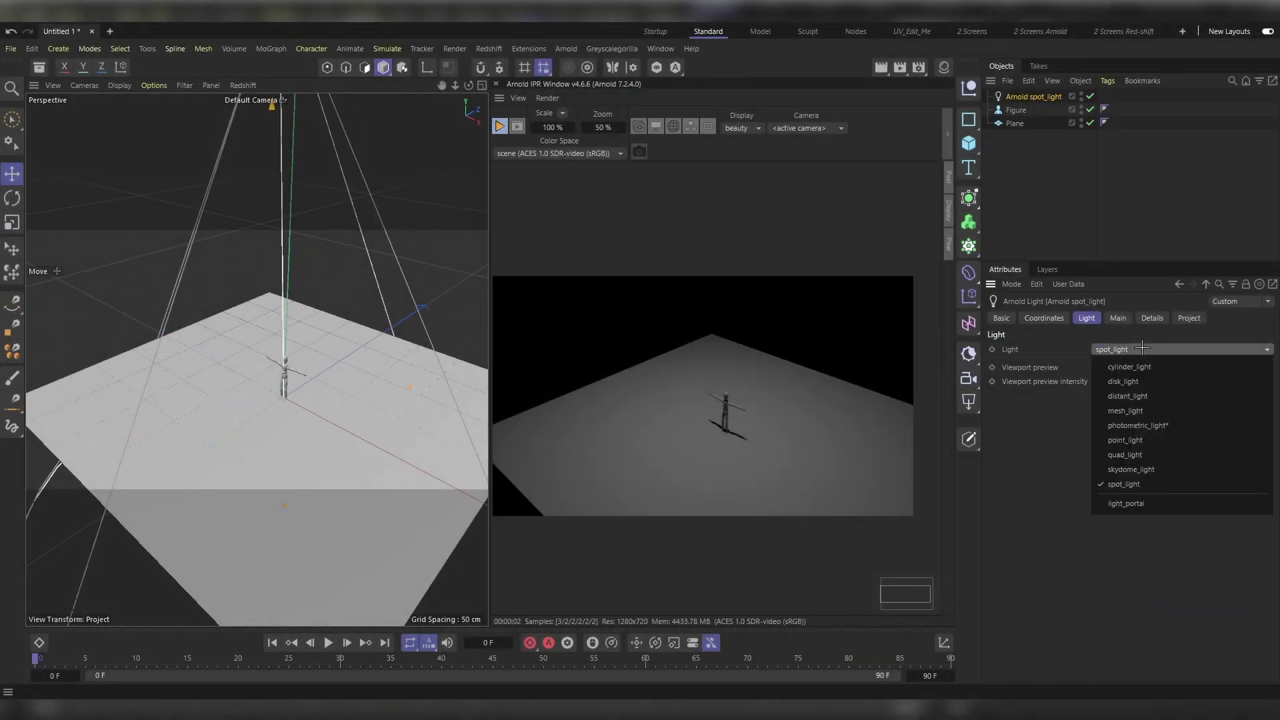
pyautogui.click(1158, 412)
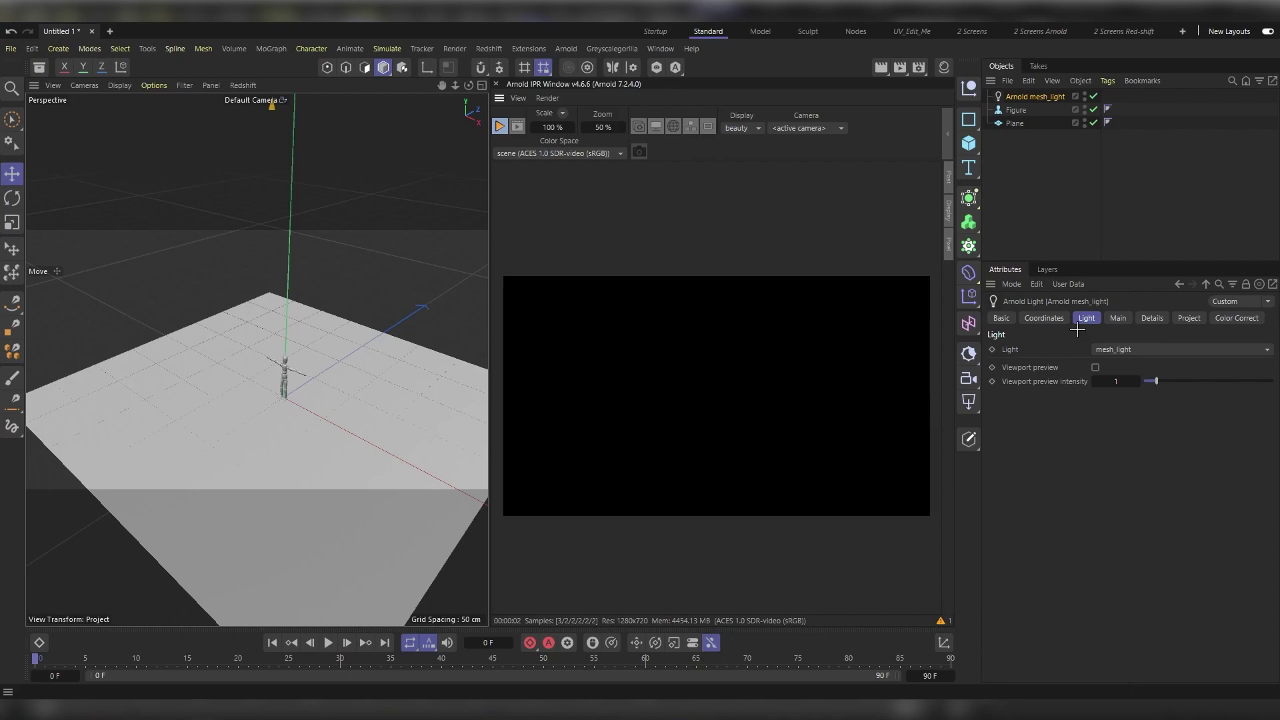
pyautogui.click(1118, 317)
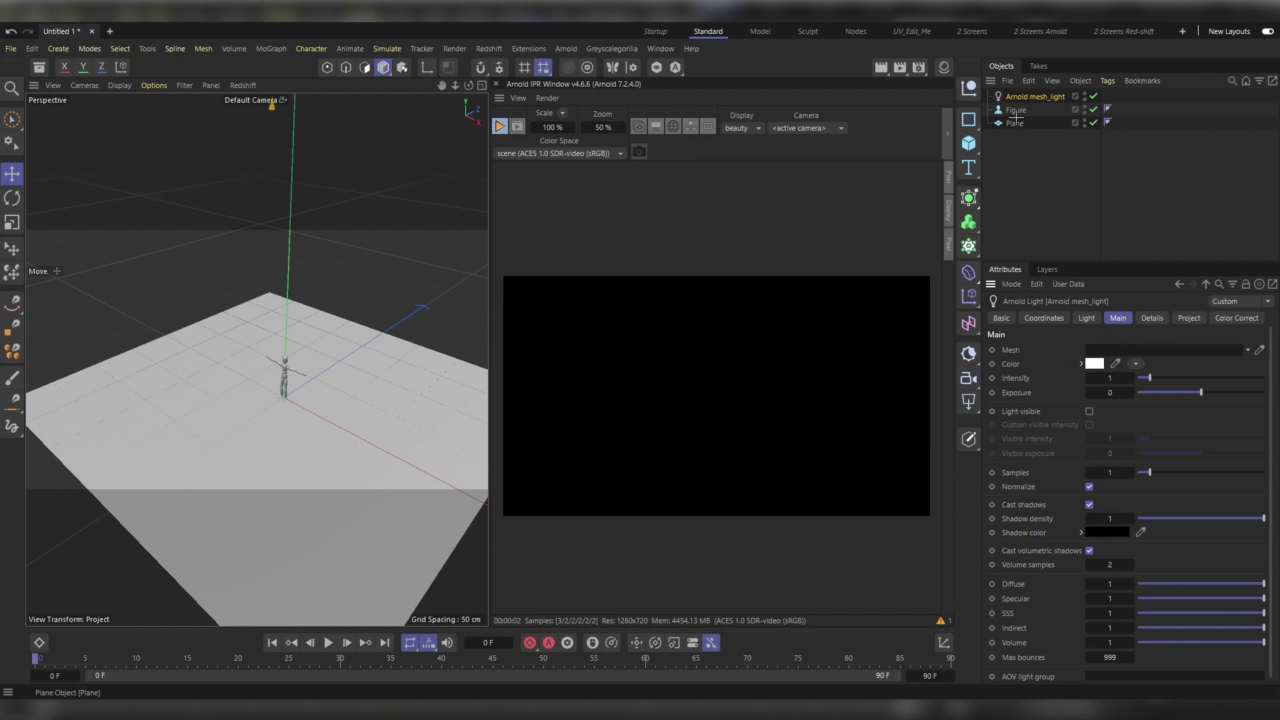
pyautogui.moveTo(1016, 110); pyautogui.dragTo(1162, 348)
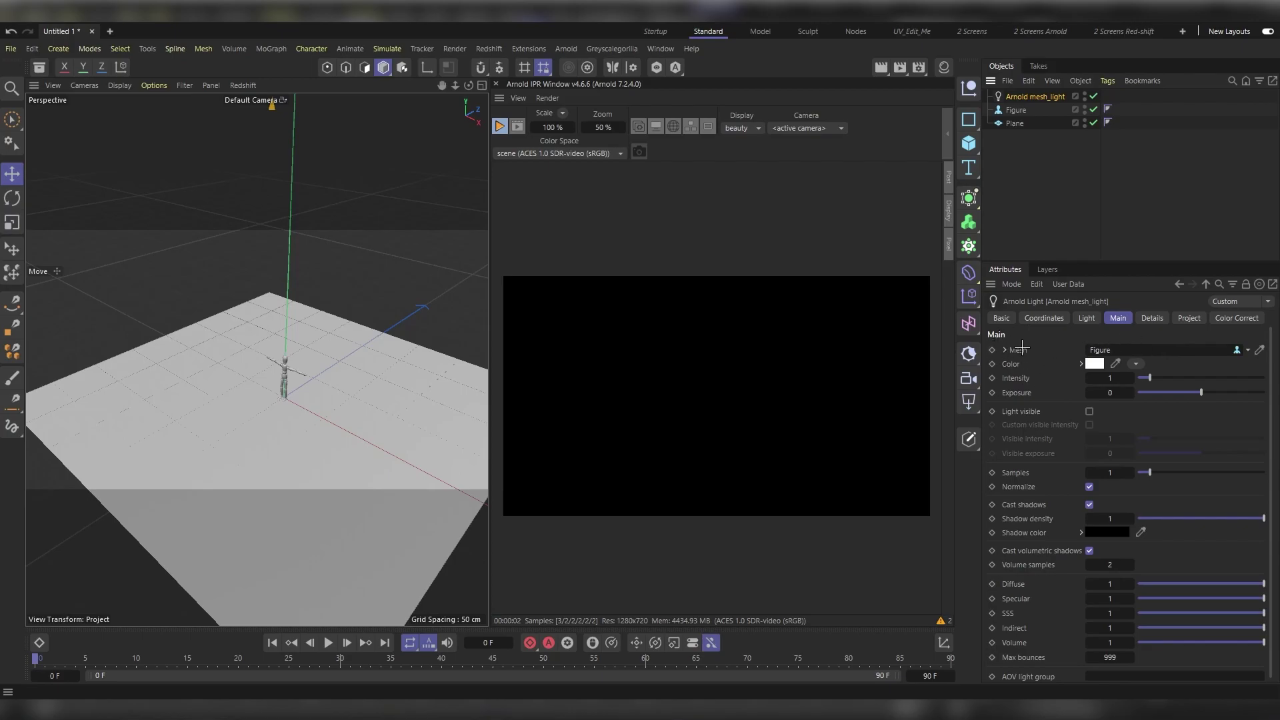
# - Convert the Figure to a polygon mesh with Connect Objects + Delete and assign it as the mesh light's mesh
pyautogui.click(1016, 110)
pyautogui.rightClick(1018, 110)
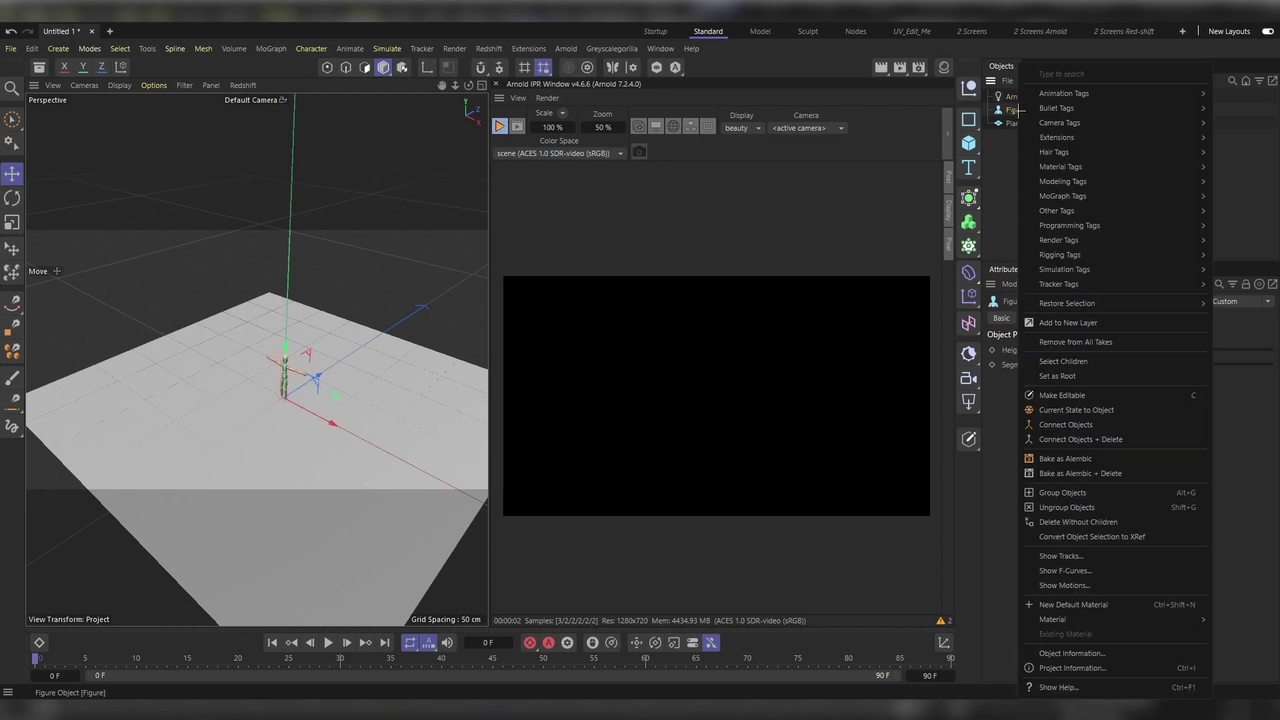
pyautogui.click(1154, 440)
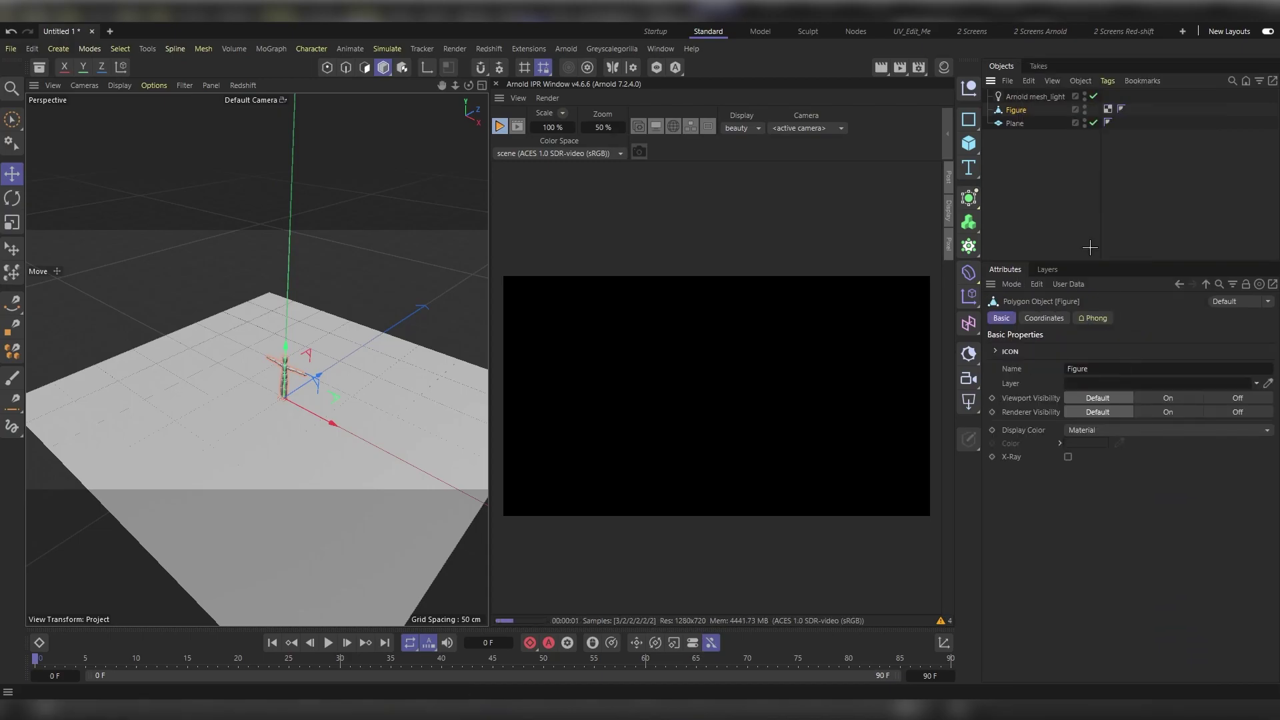
pyautogui.click(1045, 97)
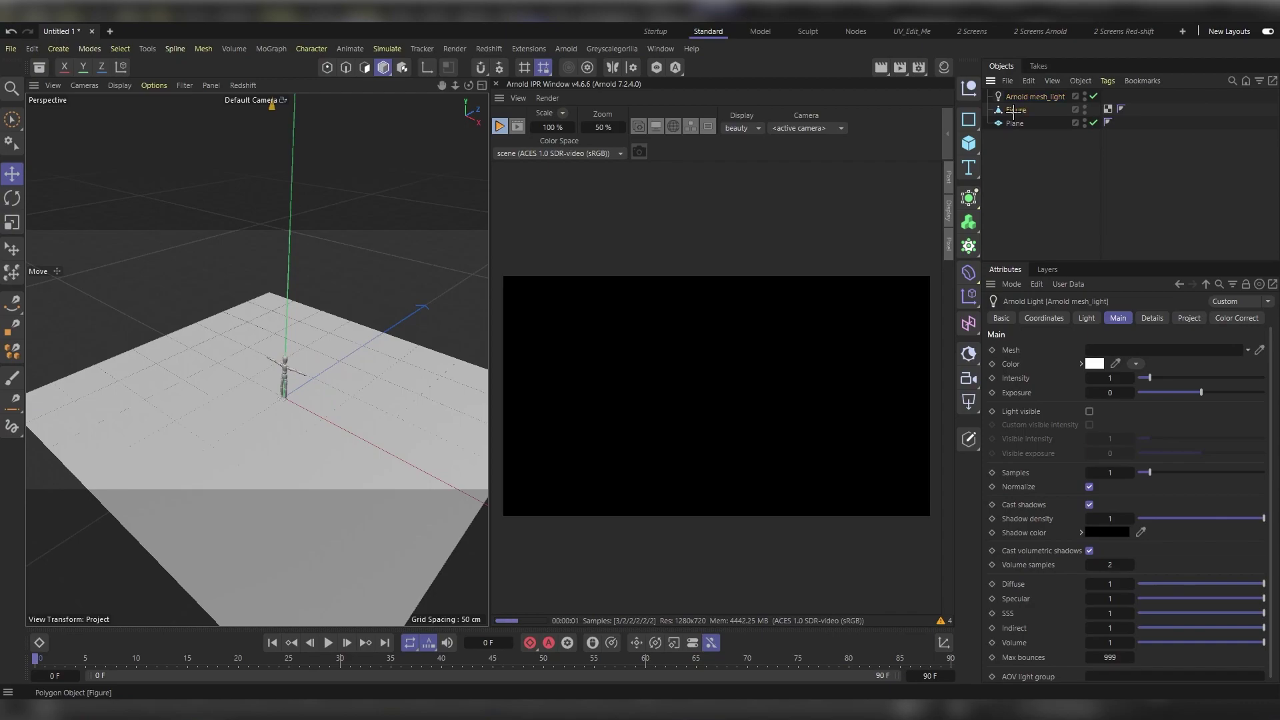
pyautogui.moveTo(1096, 364); pyautogui.dragTo(1099, 349)
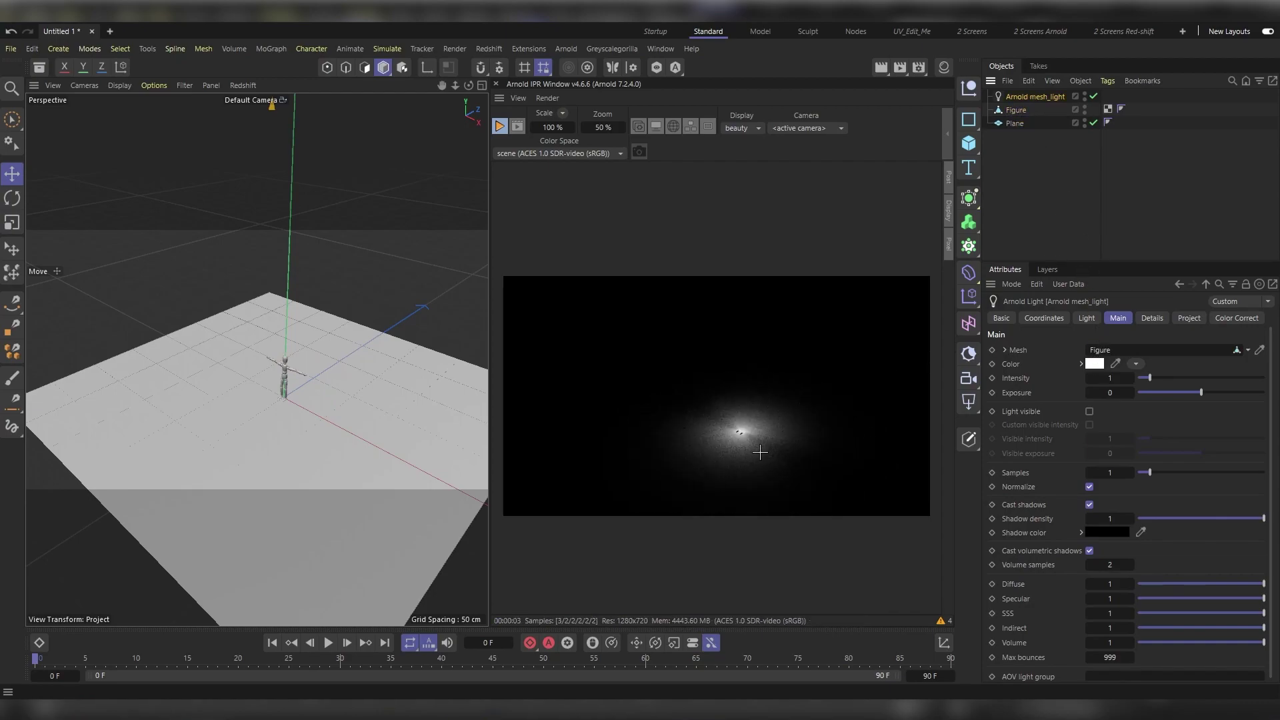
# - Raise the Figure above the plane along Y and set the mesh light's intensity to 10
pyautogui.click(1016, 110)
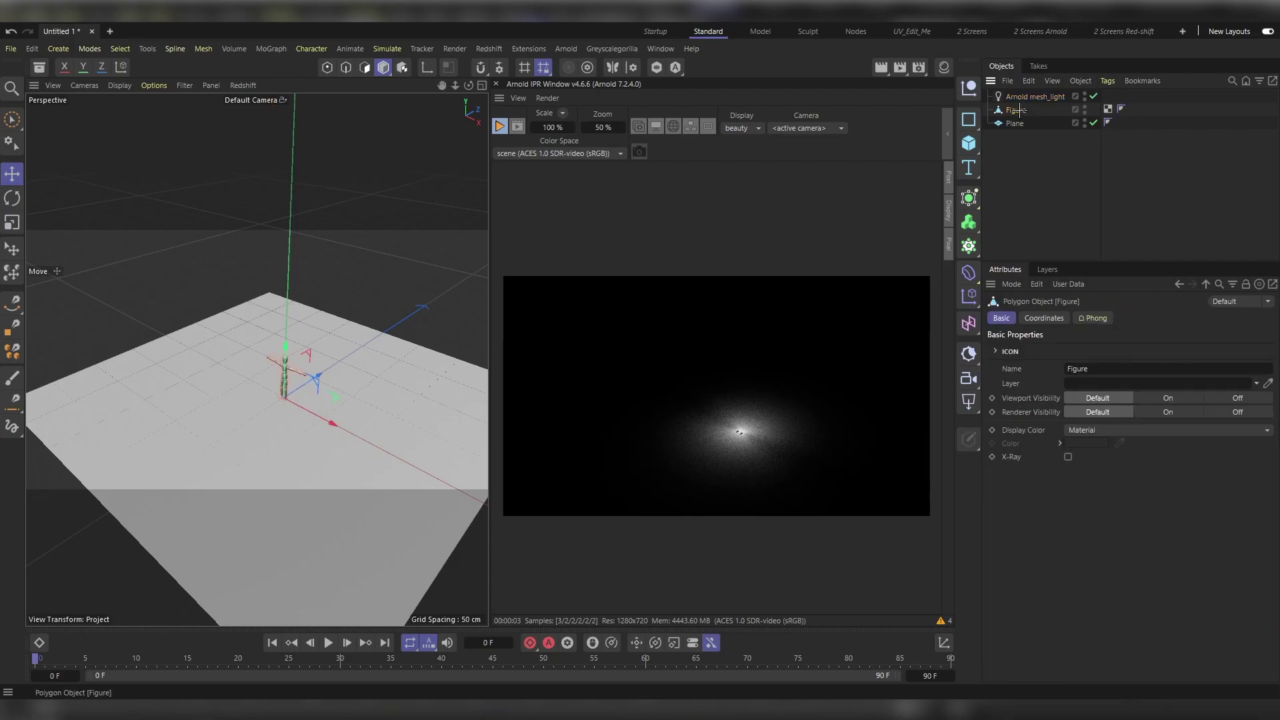
pyautogui.moveTo(284, 354); pyautogui.dragTo(288, 325)
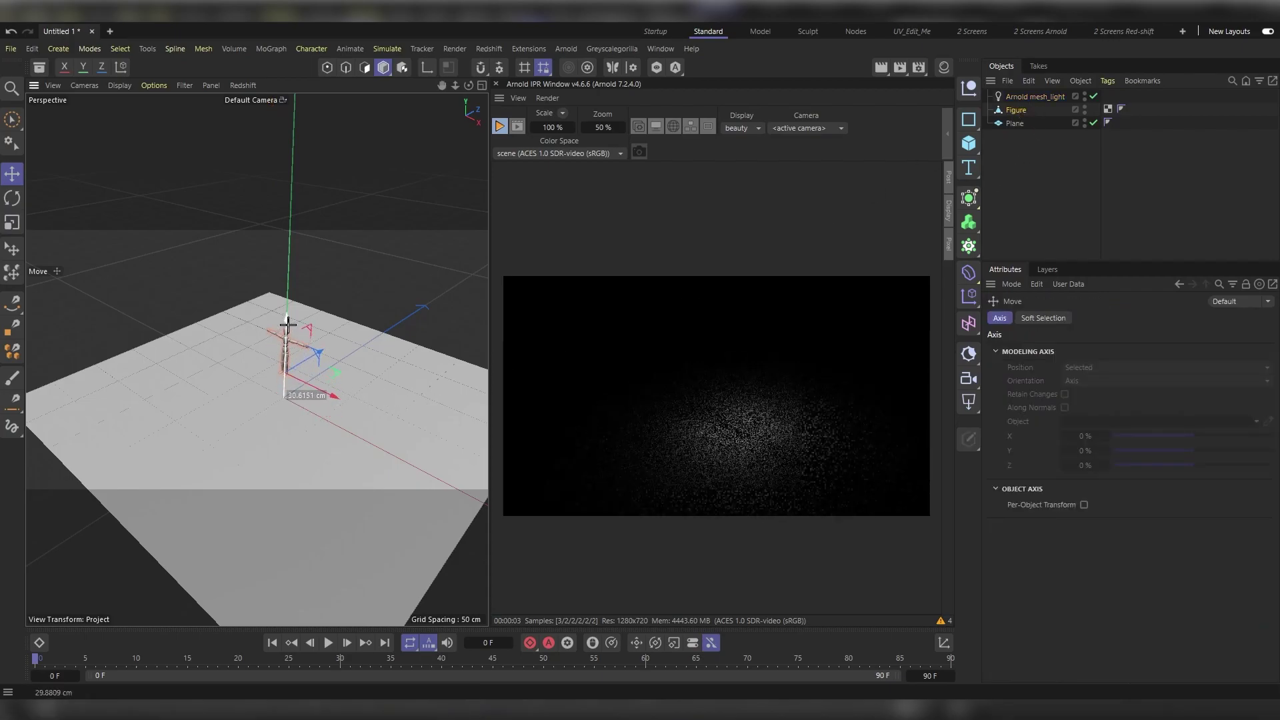
pyautogui.click(1038, 97)
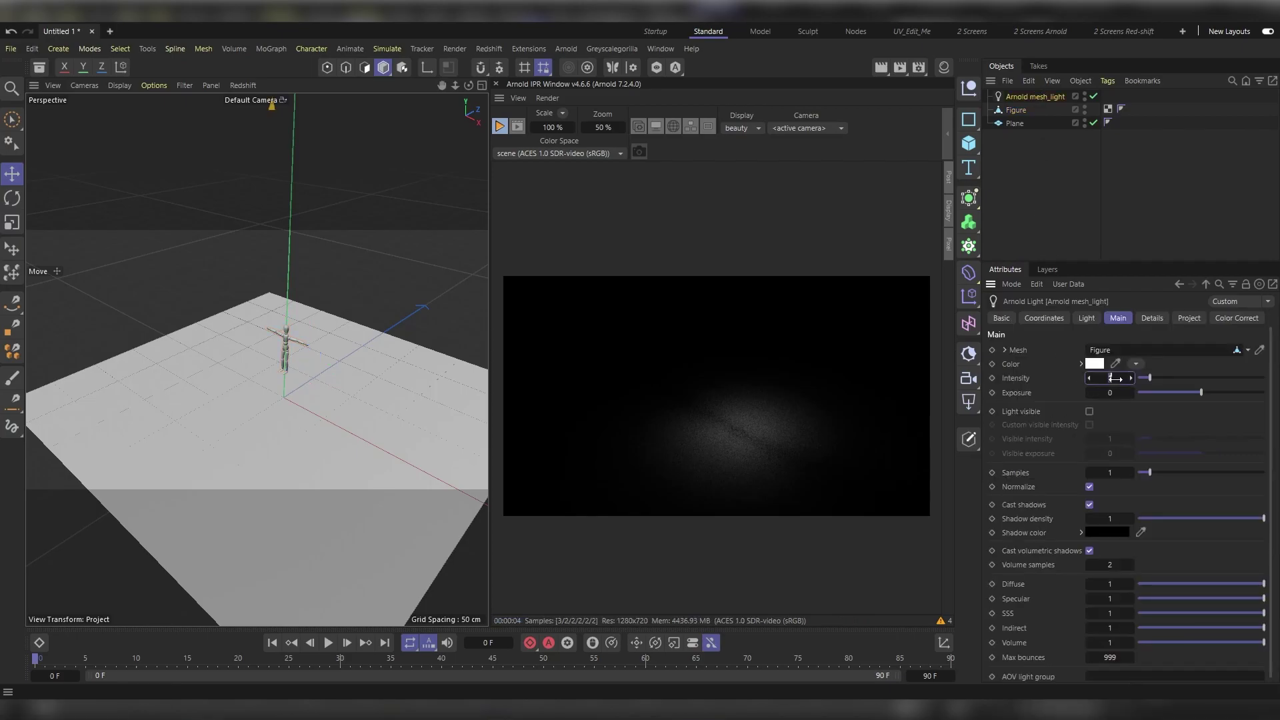
pyautogui.moveTo(1114, 378); pyautogui.dragTo(1160, 378)
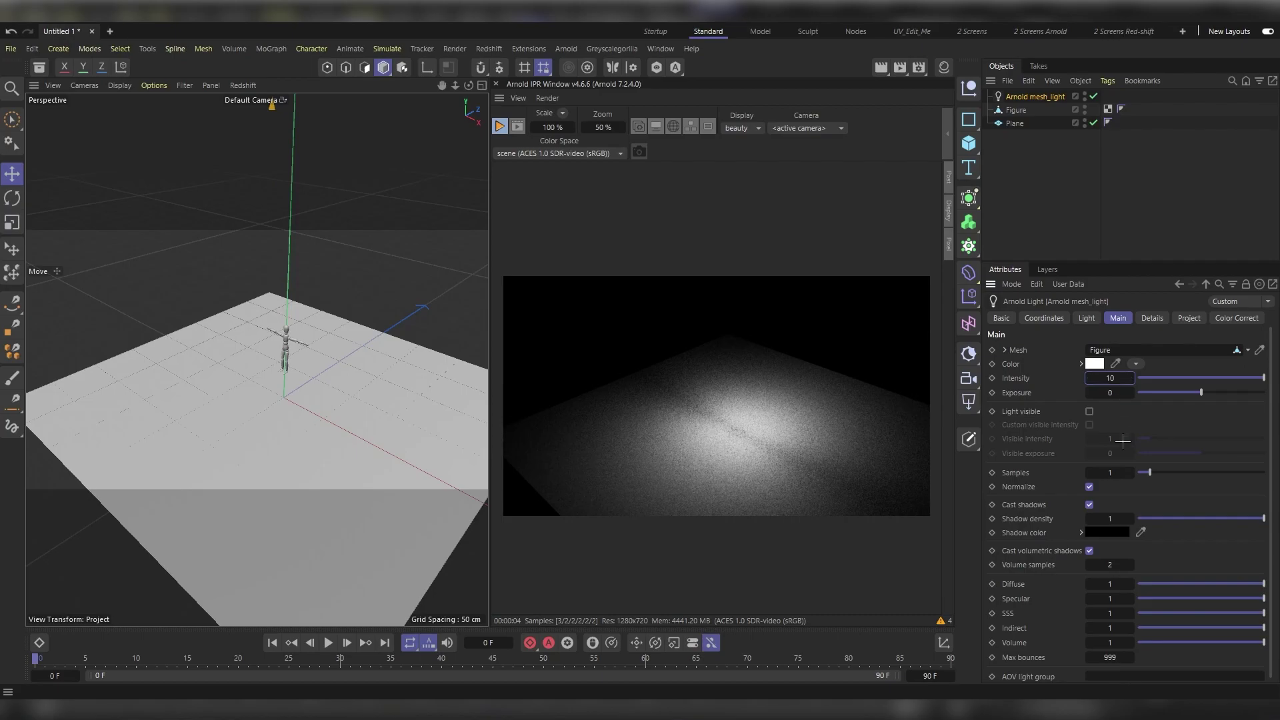
# - Make the mesh light visible with custom visible intensity enabled, and set its intensity to 20
pyautogui.click(1089, 412)
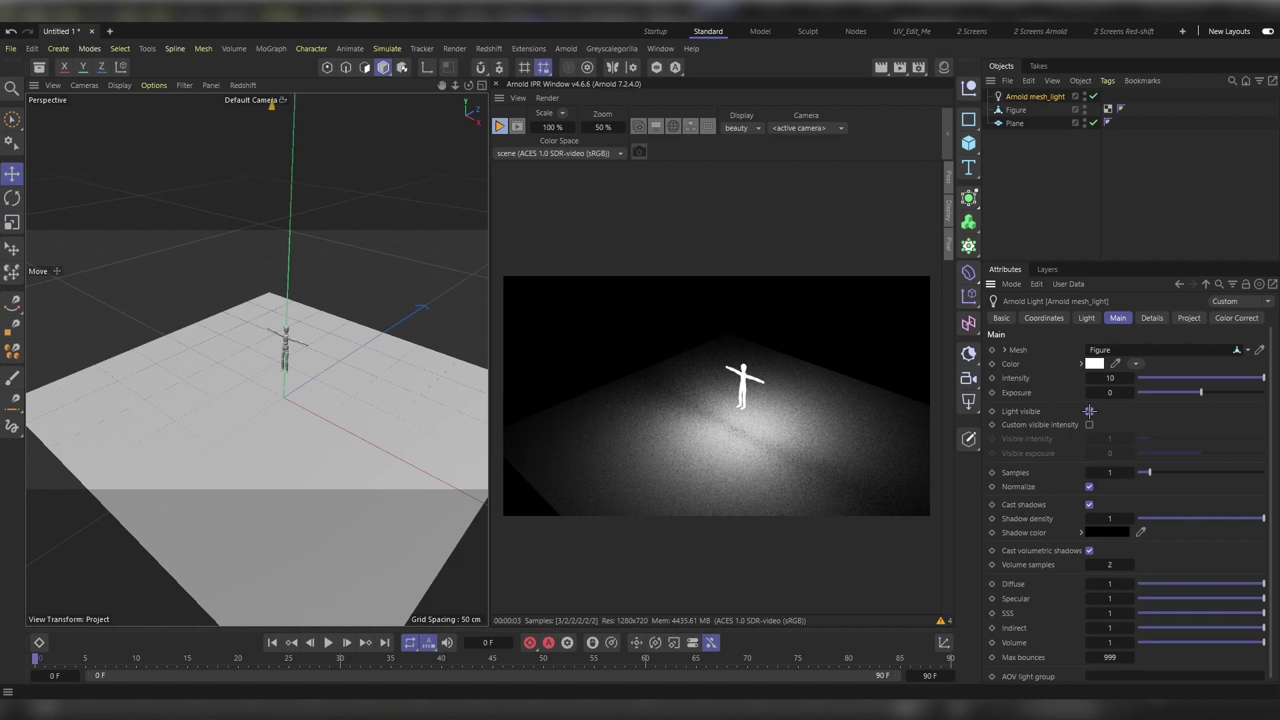
pyautogui.click(1089, 424)
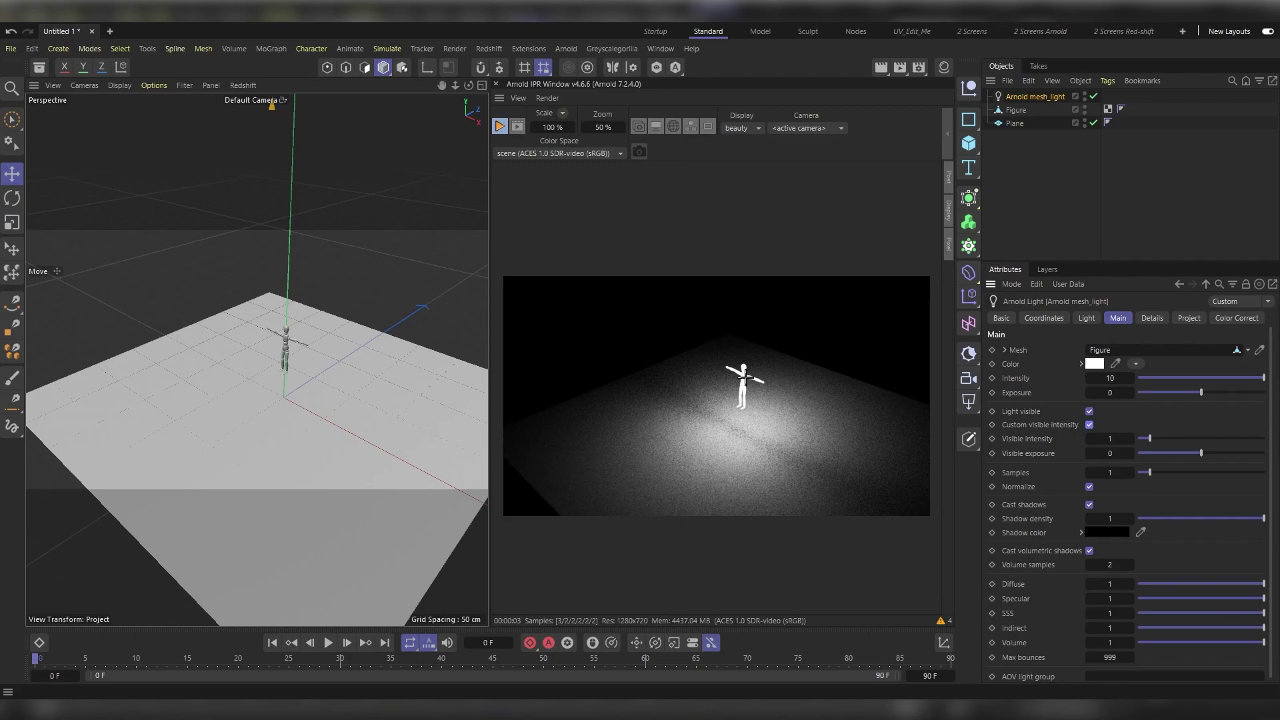
pyautogui.moveTo(1131, 378); pyautogui.dragTo(1103, 378)
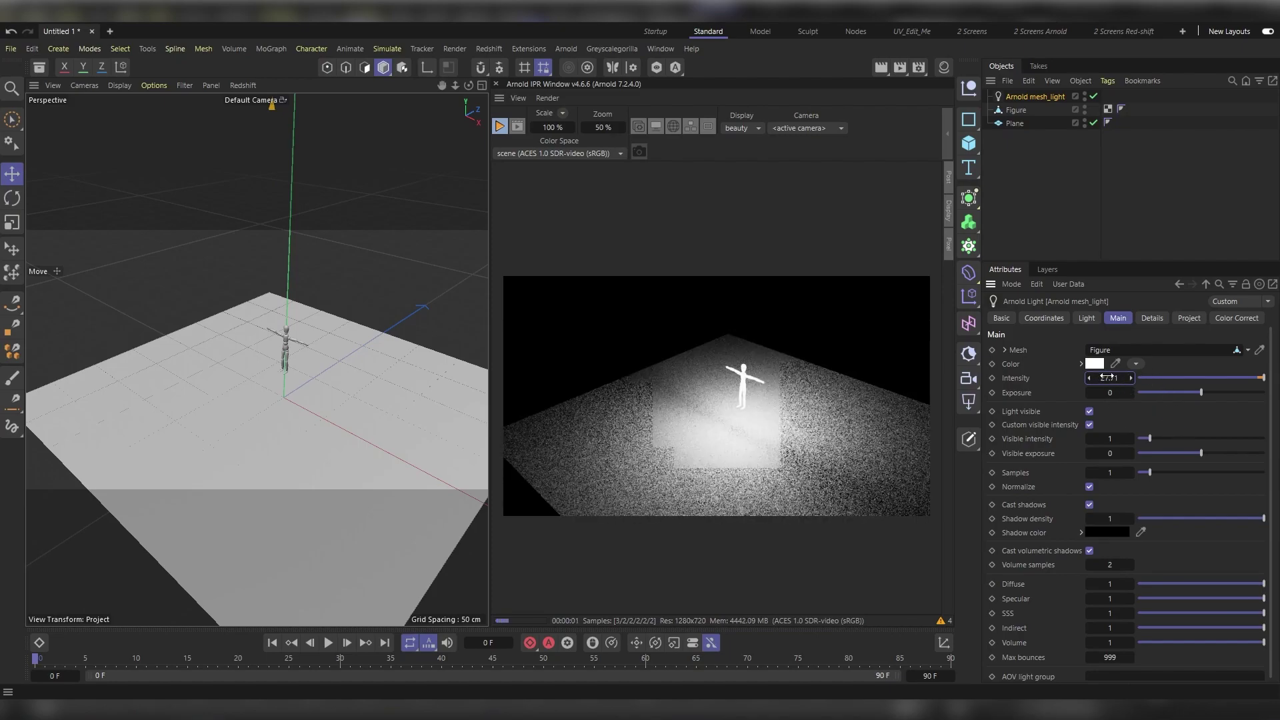
pyautogui.doubleClick(1103, 378)
pyautogui.write('20')
pyautogui.press('Return')
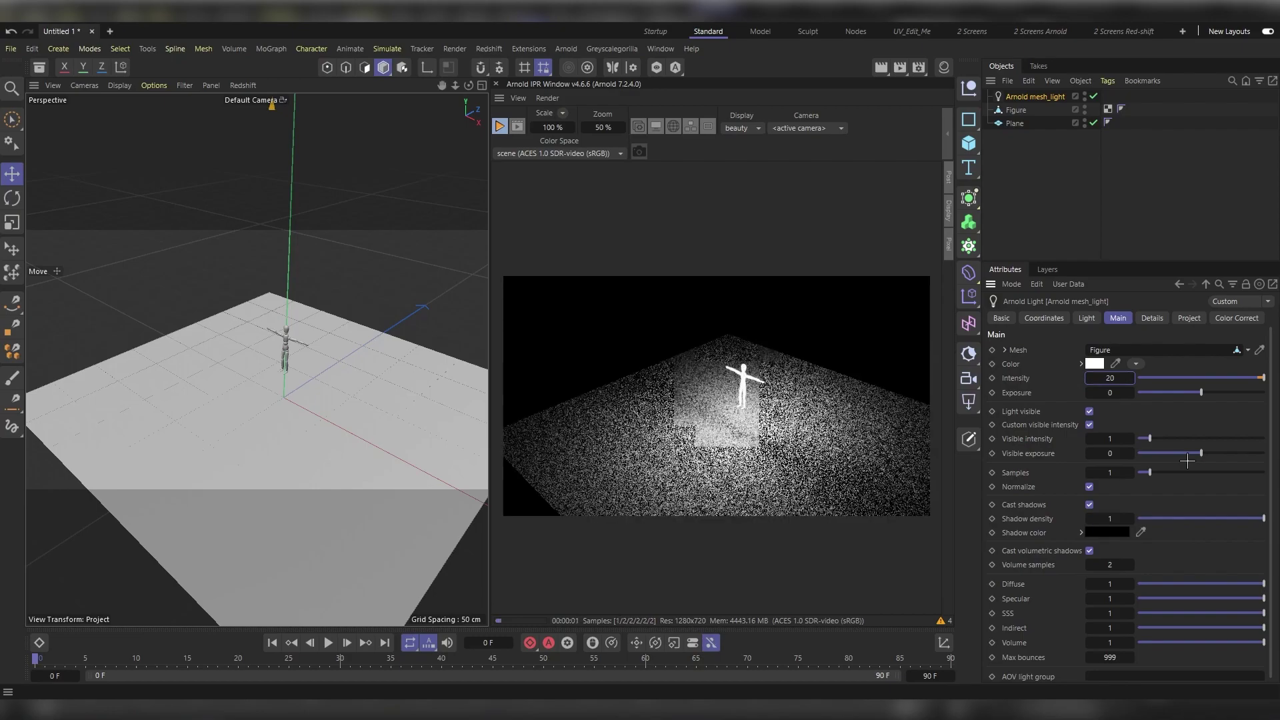
# - Try visible intensity values of 0.1 and 5 on the mesh light
pyautogui.doubleClick(1111, 438)
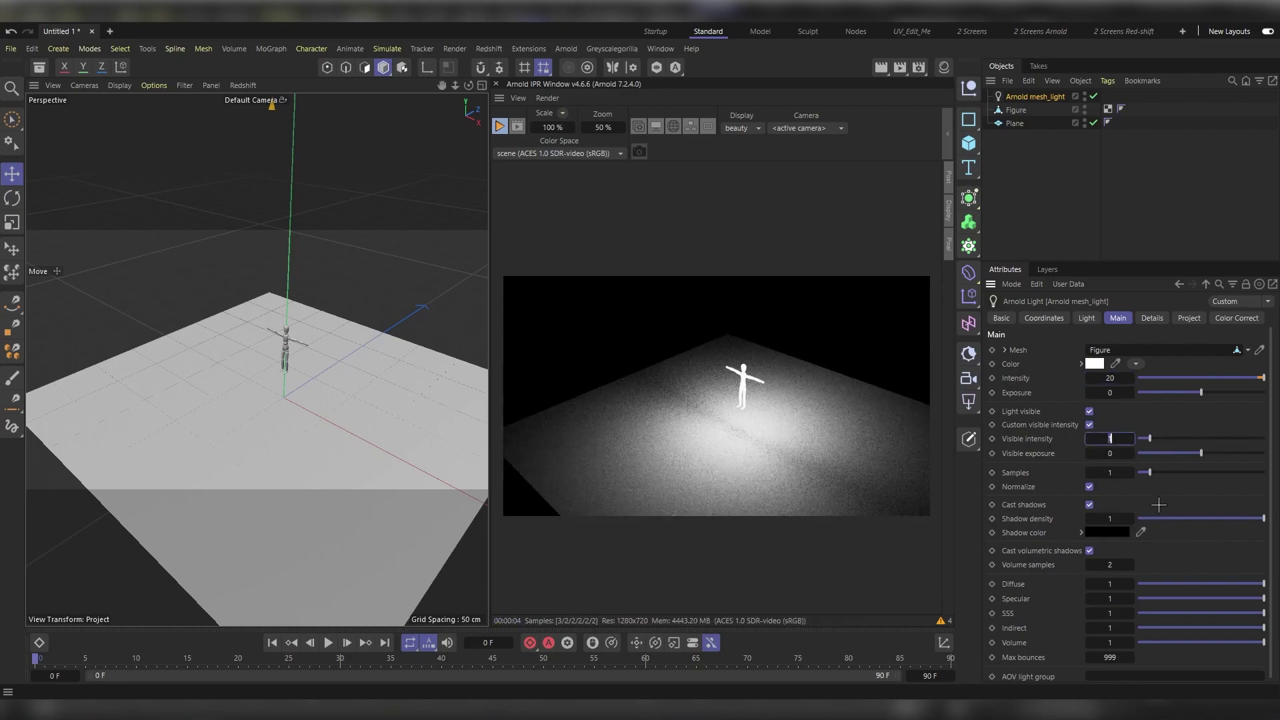
pyautogui.write('0.1')
pyautogui.press('Return')
pyautogui.doubleClick(1110, 438)
pyautogui.write('5')
pyautogui.press('Return')
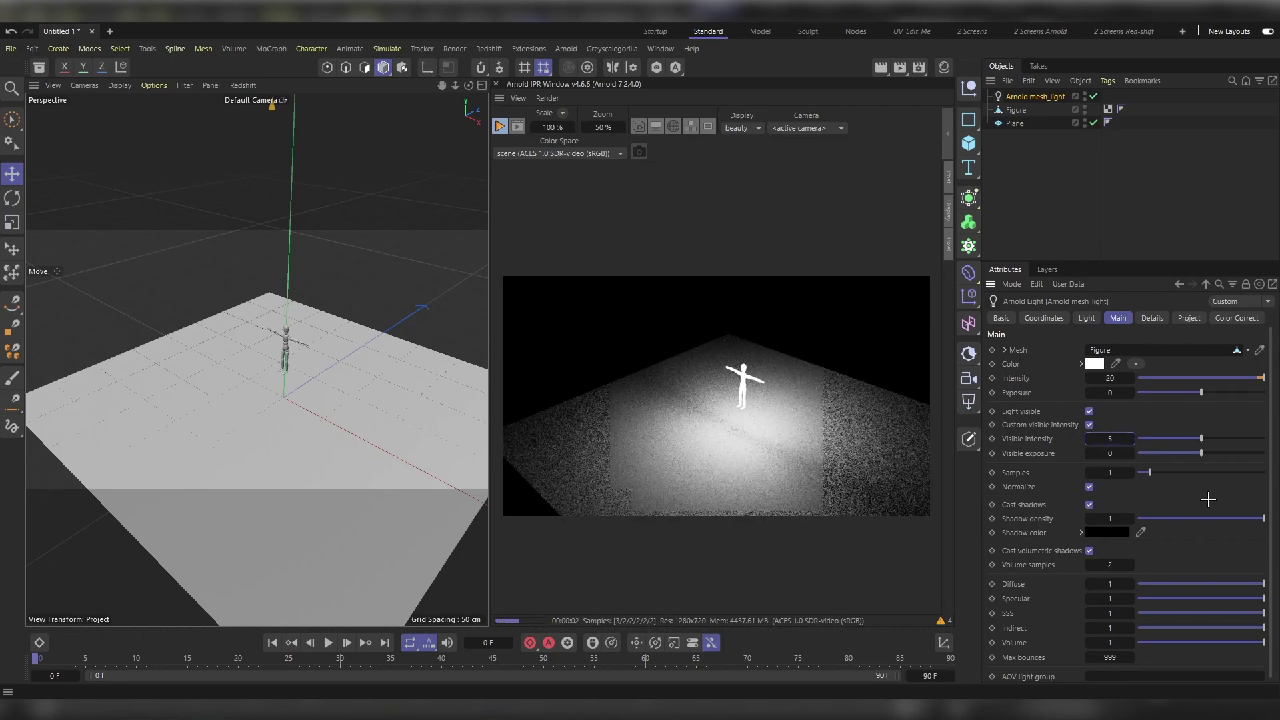
# - Tint the mesh light's color a warm light orange and set its visible intensity to 0.2
pyautogui.click(1094, 363)
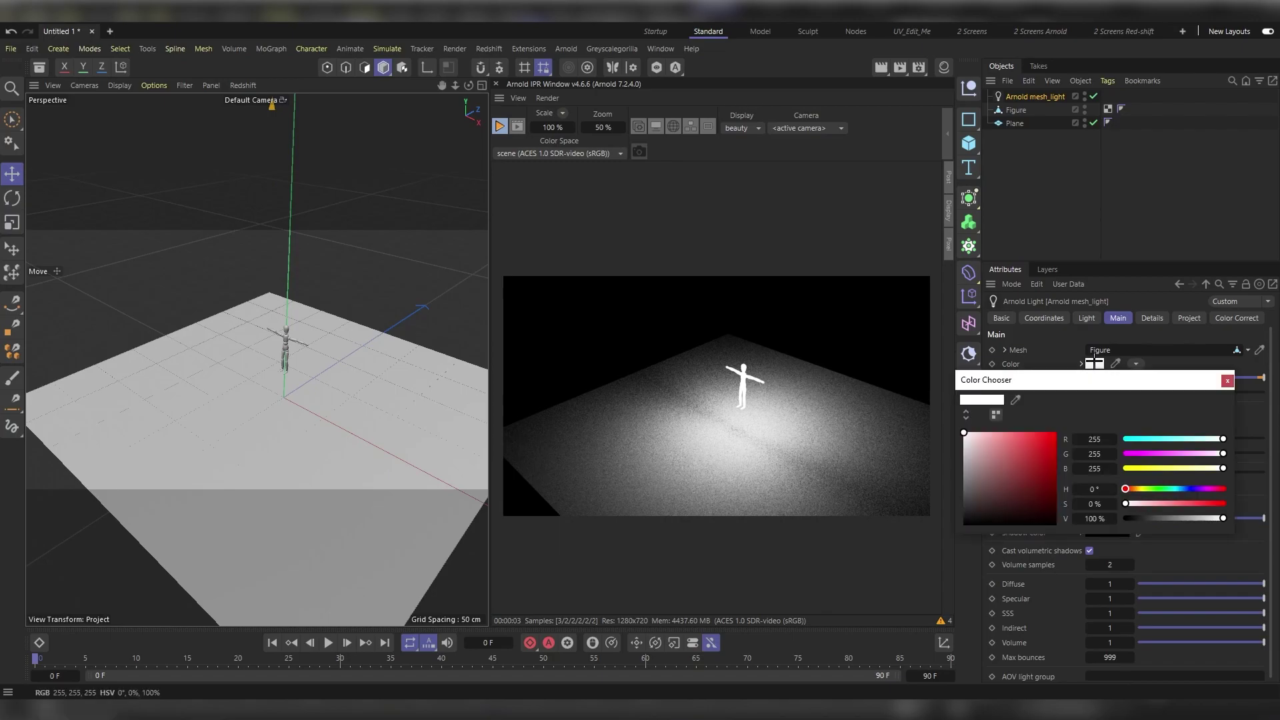
pyautogui.moveTo(1125, 489); pyautogui.dragTo(1134, 489)
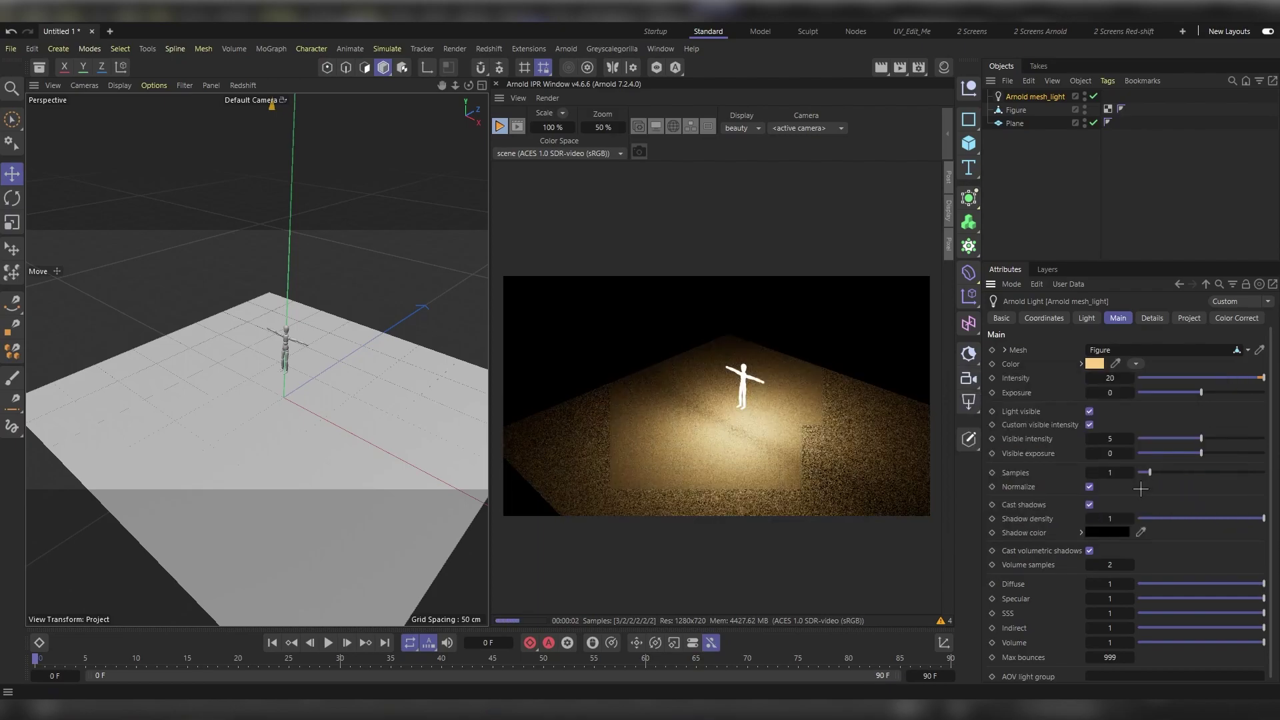
pyautogui.click(1110, 438)
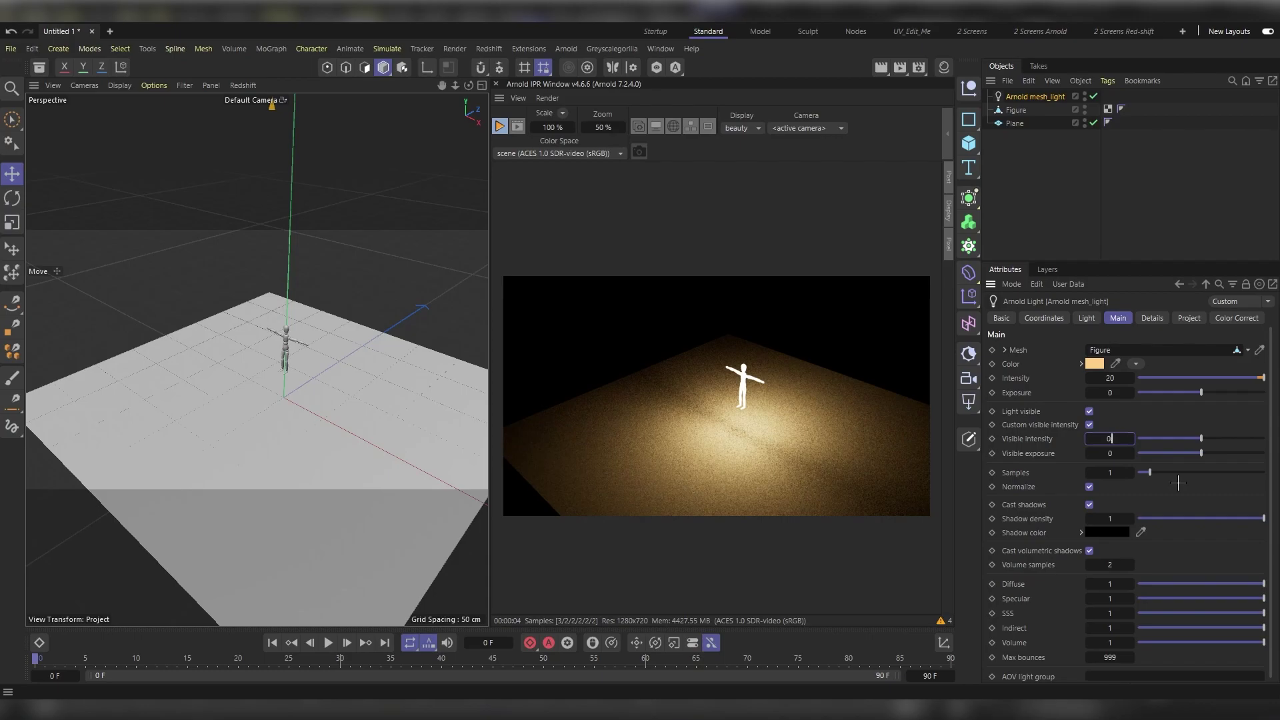
pyautogui.press('Return')
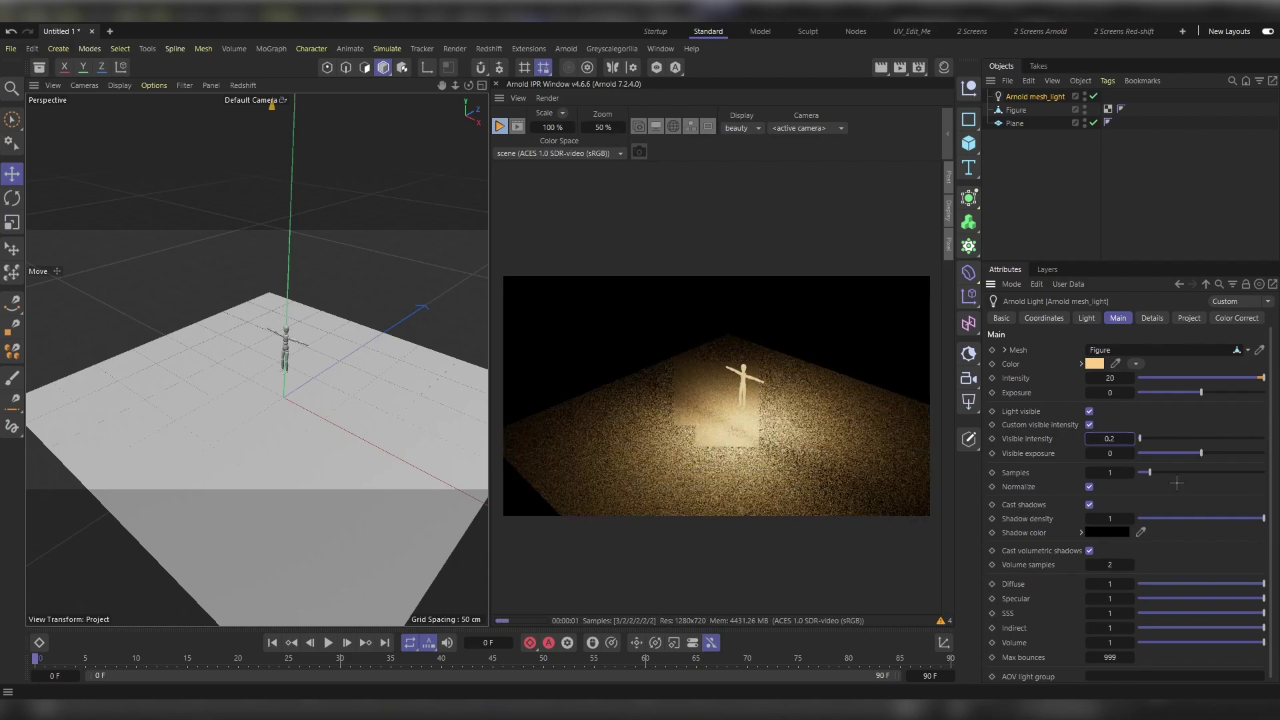
# - Lower the mesh light's visible intensity to 0.1 for comparison and finish with a value of 1
pyautogui.click(1110, 439)
pyautogui.press('BackSpace')
pyautogui.write('1')
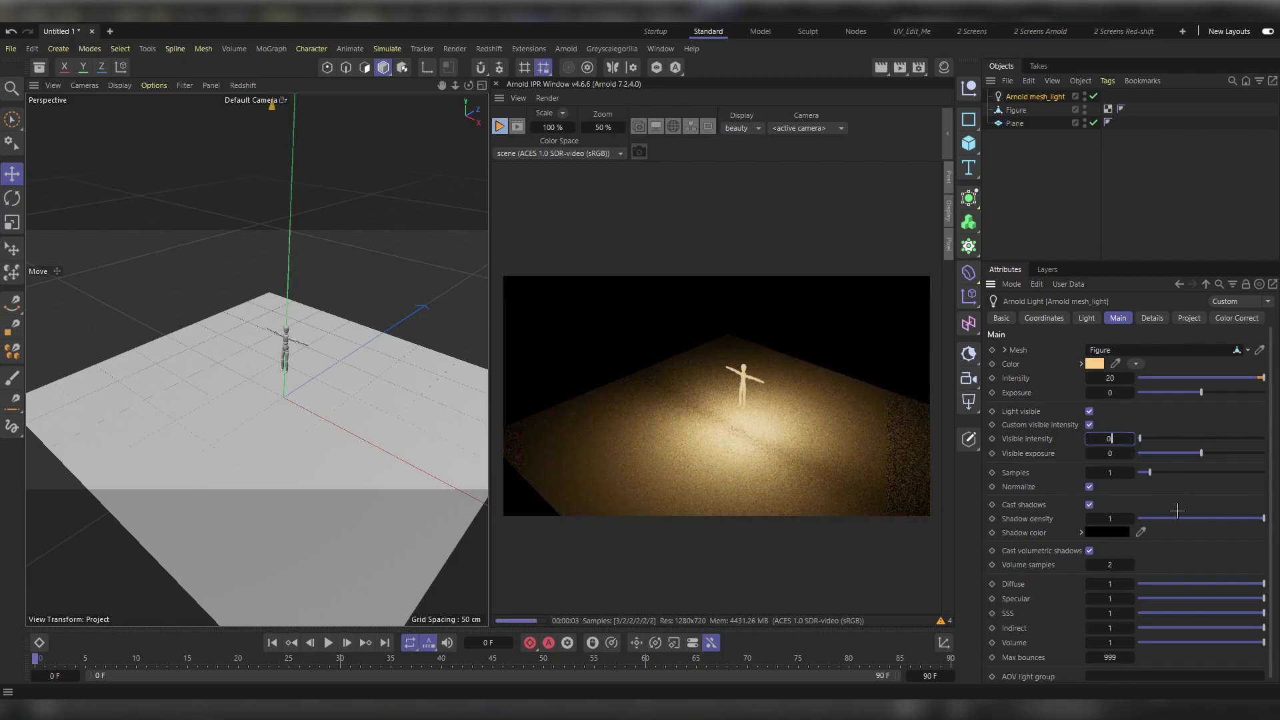
pyautogui.press('Return')
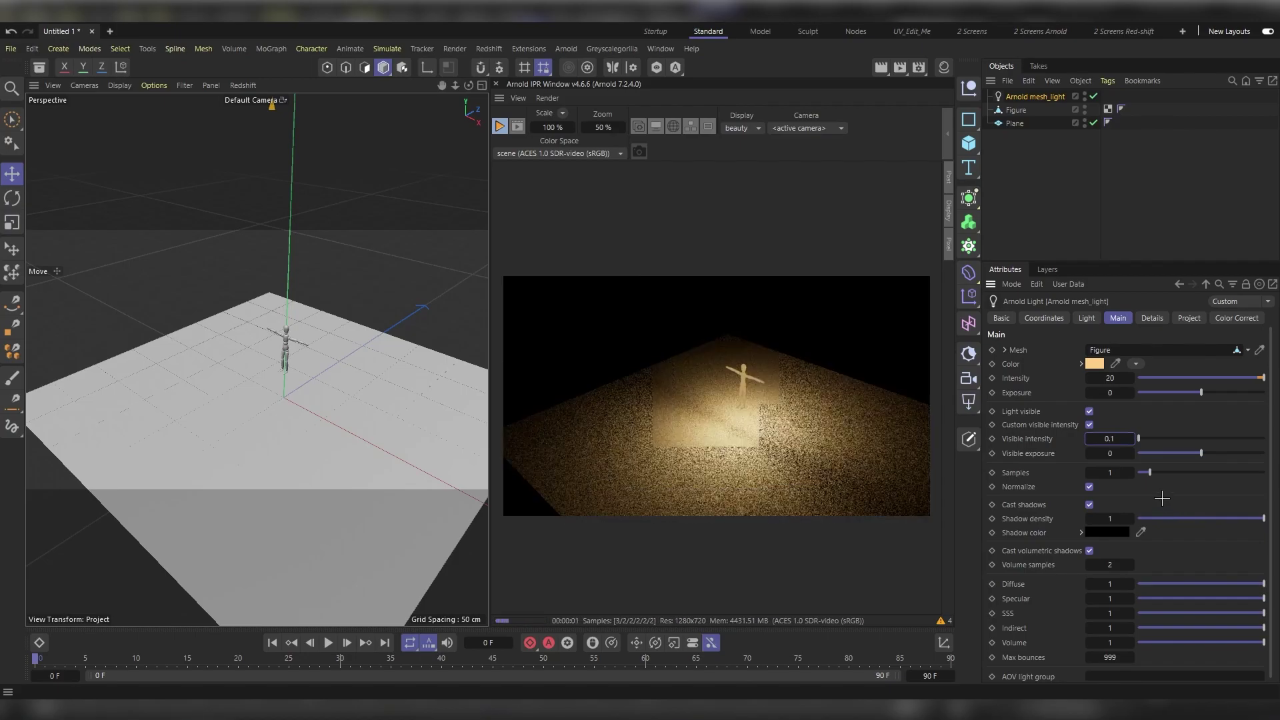
pyautogui.doubleClick(1112, 439)
pyautogui.write('1')
pyautogui.press('Return')
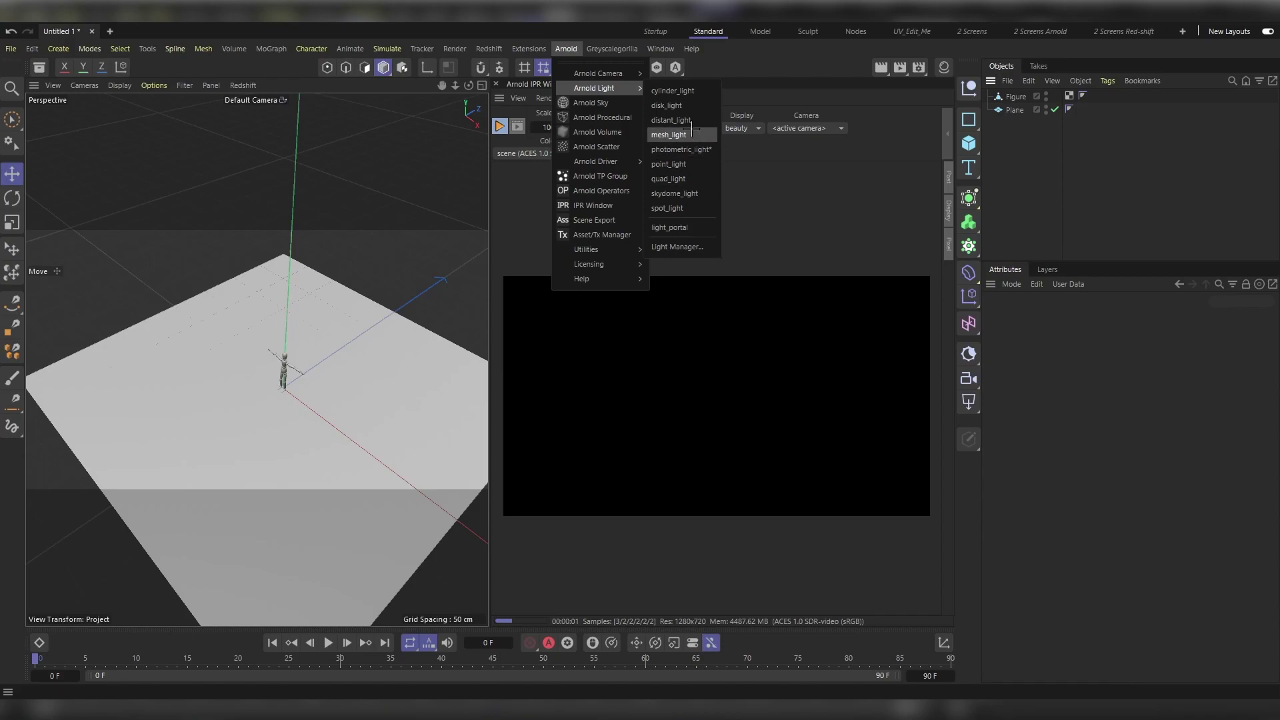
# - Add an Arnold distant_light at a Y position of 160 cm and rotate it to shine diagonally down onto the plane
pyautogui.click(670, 120)
pyautogui.moveTo(280, 351); pyautogui.dragTo(274, 201)
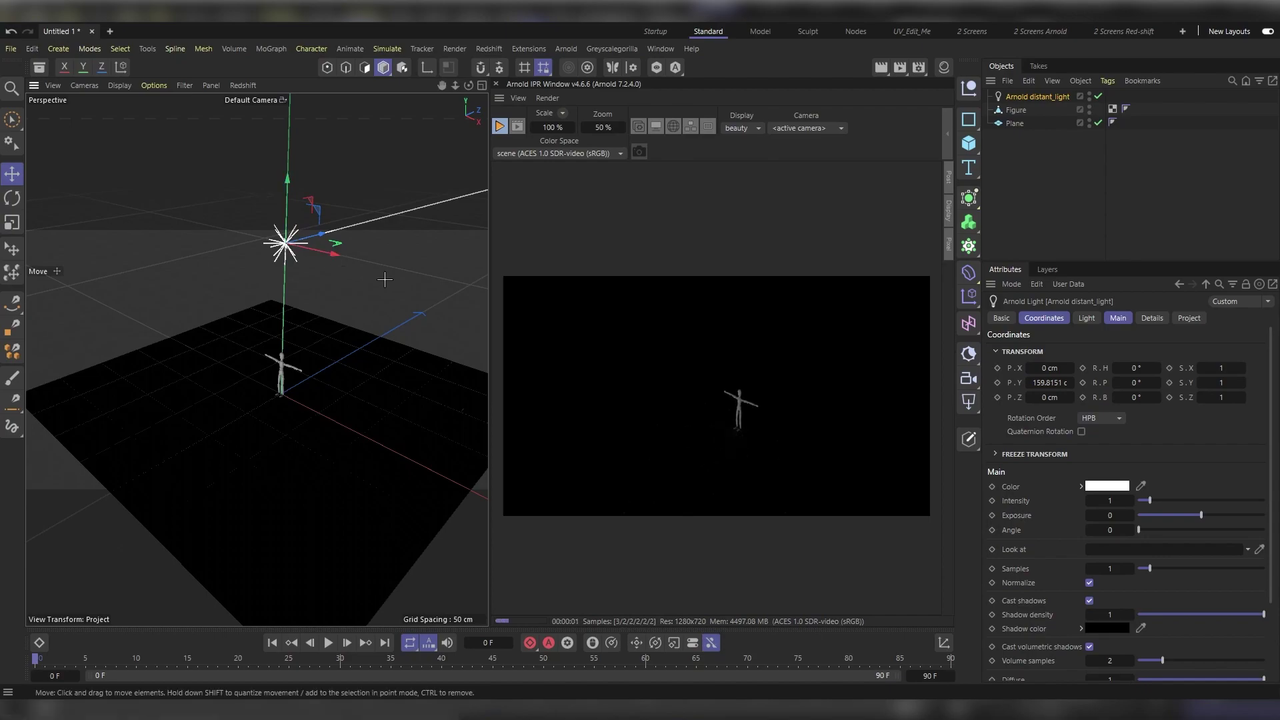
pyautogui.doubleClick(1056, 382)
pyautogui.write('160')
pyautogui.press('Return')
pyautogui.press('r')
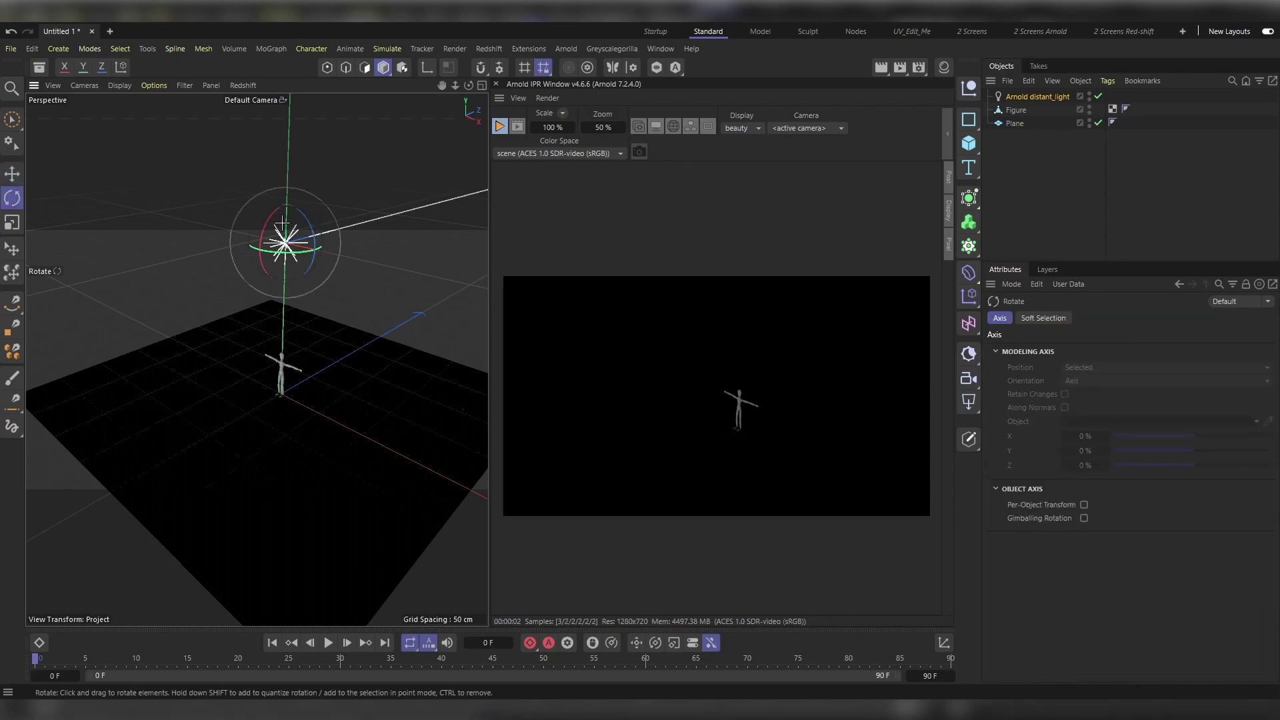
pyautogui.moveTo(267, 221); pyautogui.dragTo(287, 212)
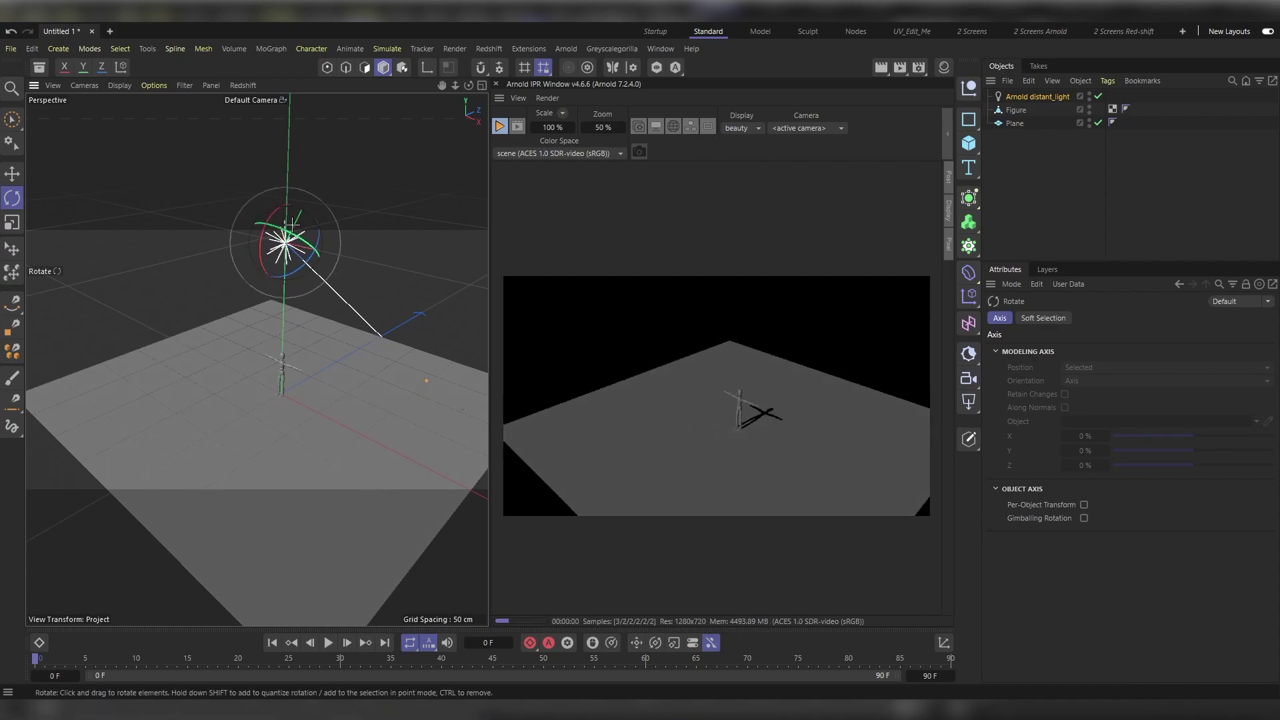
# - Set the distant light's intensity to 2
pyautogui.click(1037, 97)
pyautogui.click(1086, 318)
pyautogui.click(1118, 318)
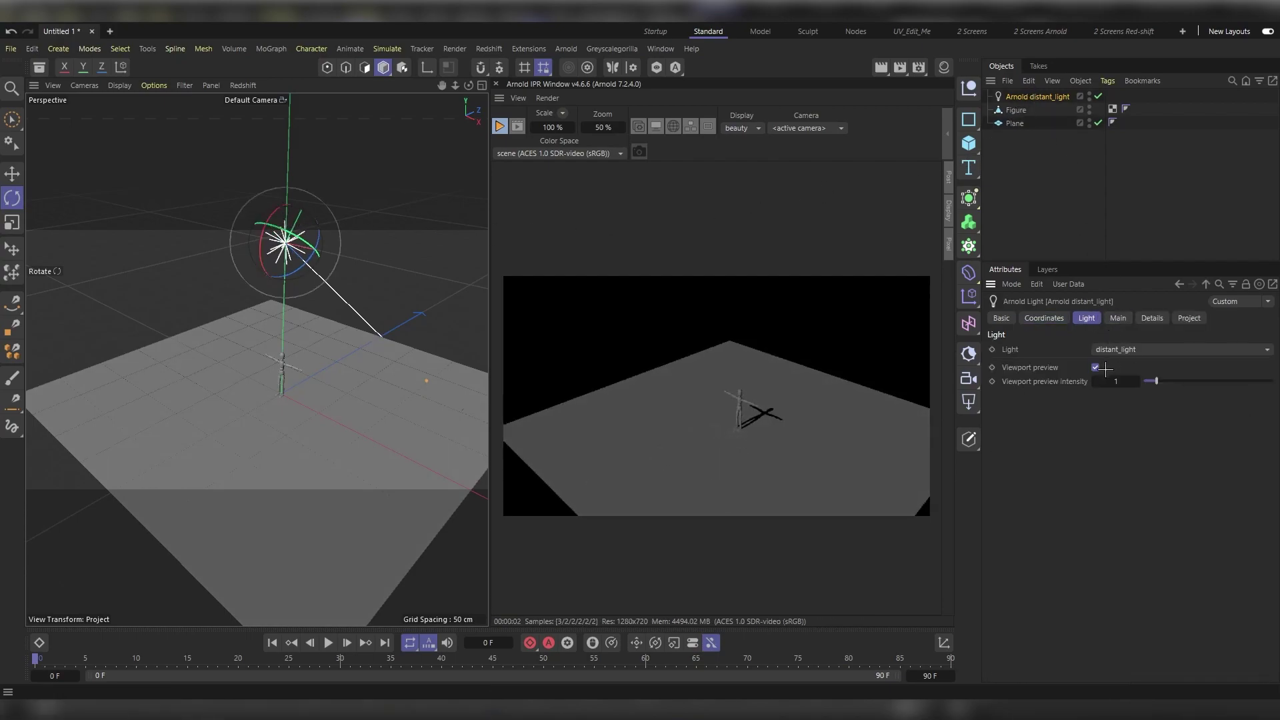
pyautogui.doubleClick(1109, 363)
pyautogui.write('2')
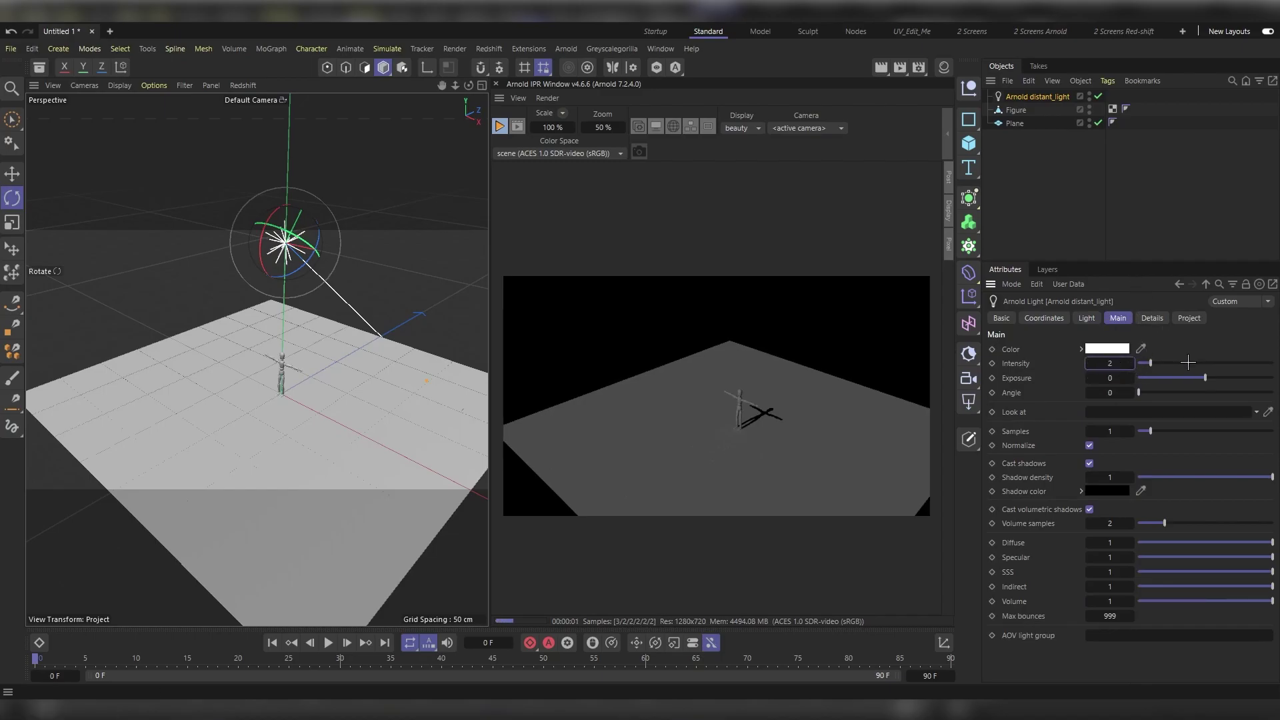
pyautogui.press('Return')
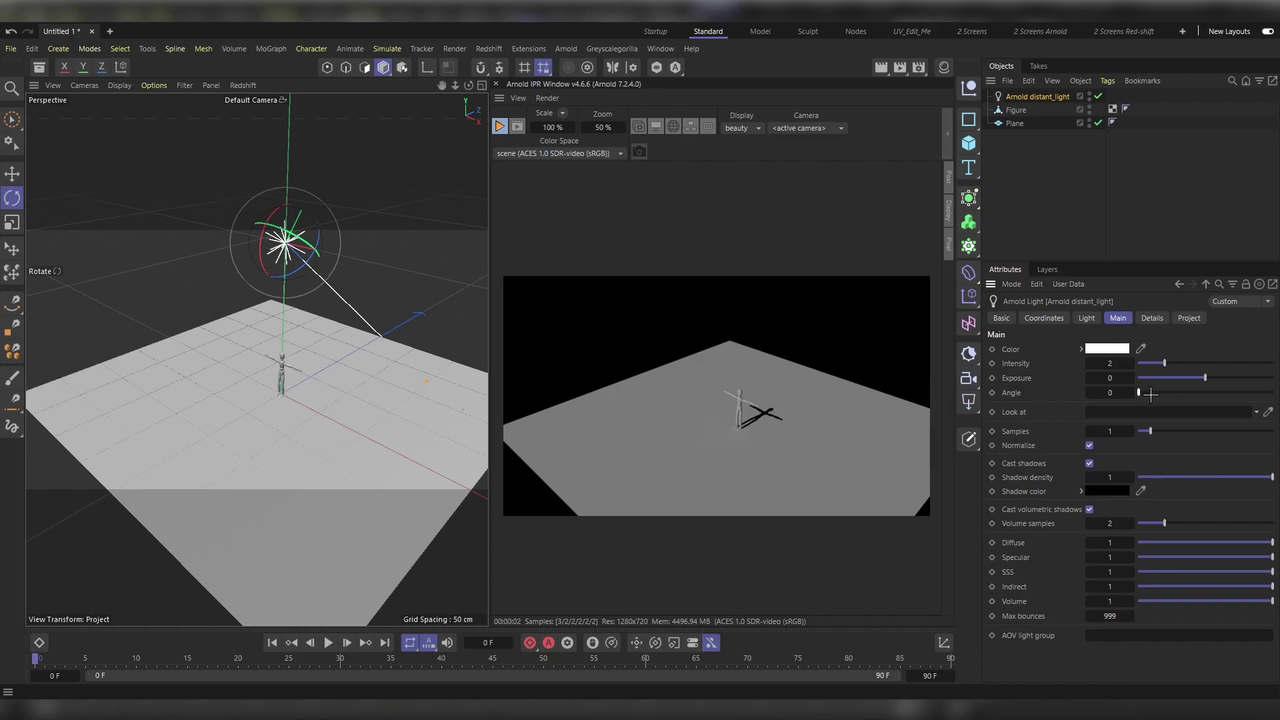
# - Test a wide angle of 42.42 on the distant light and reduce the angle to 2
pyautogui.moveTo(1138, 392); pyautogui.dragTo(1271, 392)
pyautogui.moveTo(1104, 392)
pyautogui.mouseDown()
pyautogui.moveTo(1128, 420)
pyautogui.moveTo(1103, 414)
pyautogui.mouseUp()
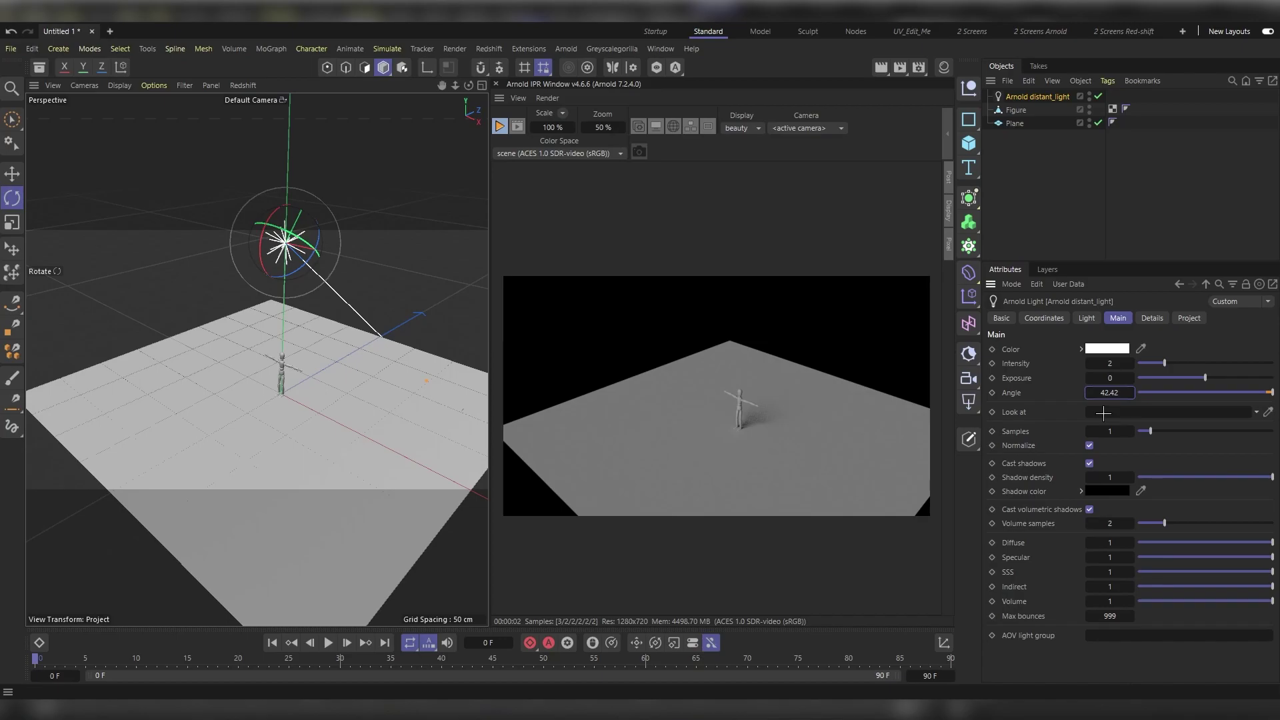
pyautogui.click(1109, 393)
pyautogui.write('2')
pyautogui.press('Return')
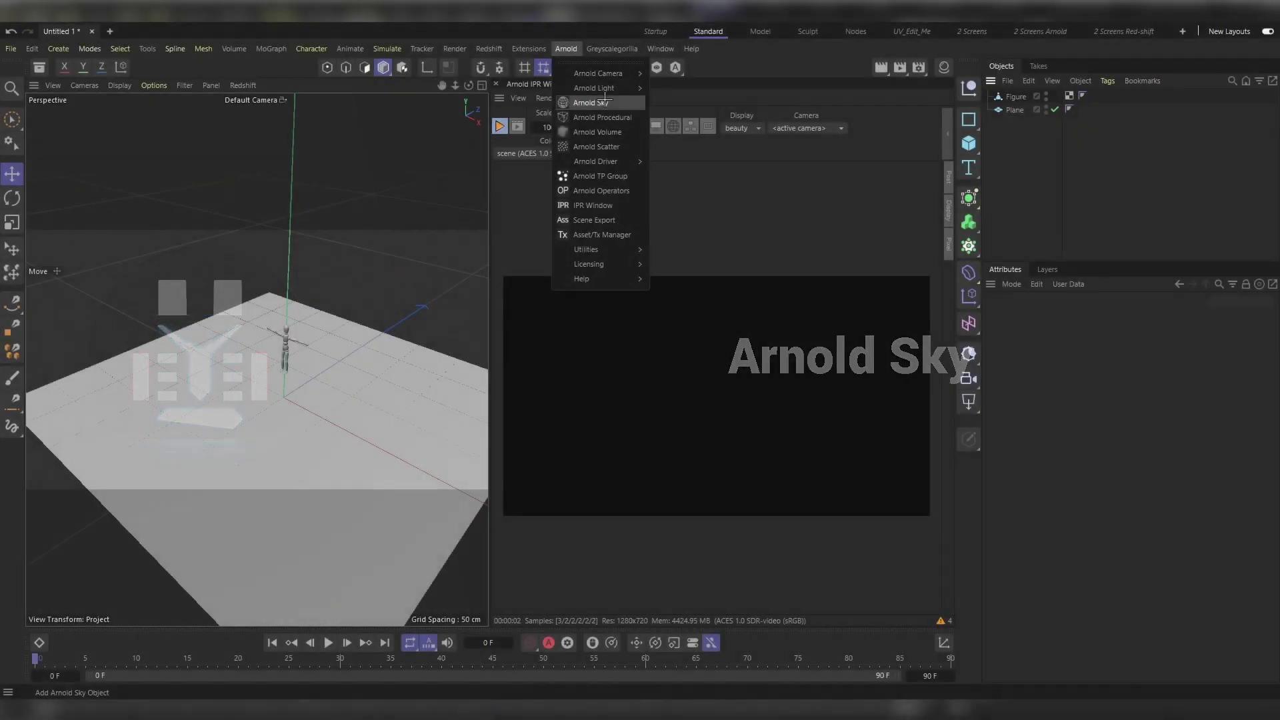
# - Add an Arnold Sky and switch its skydome color from texture to constant
pyautogui.click(599, 97)
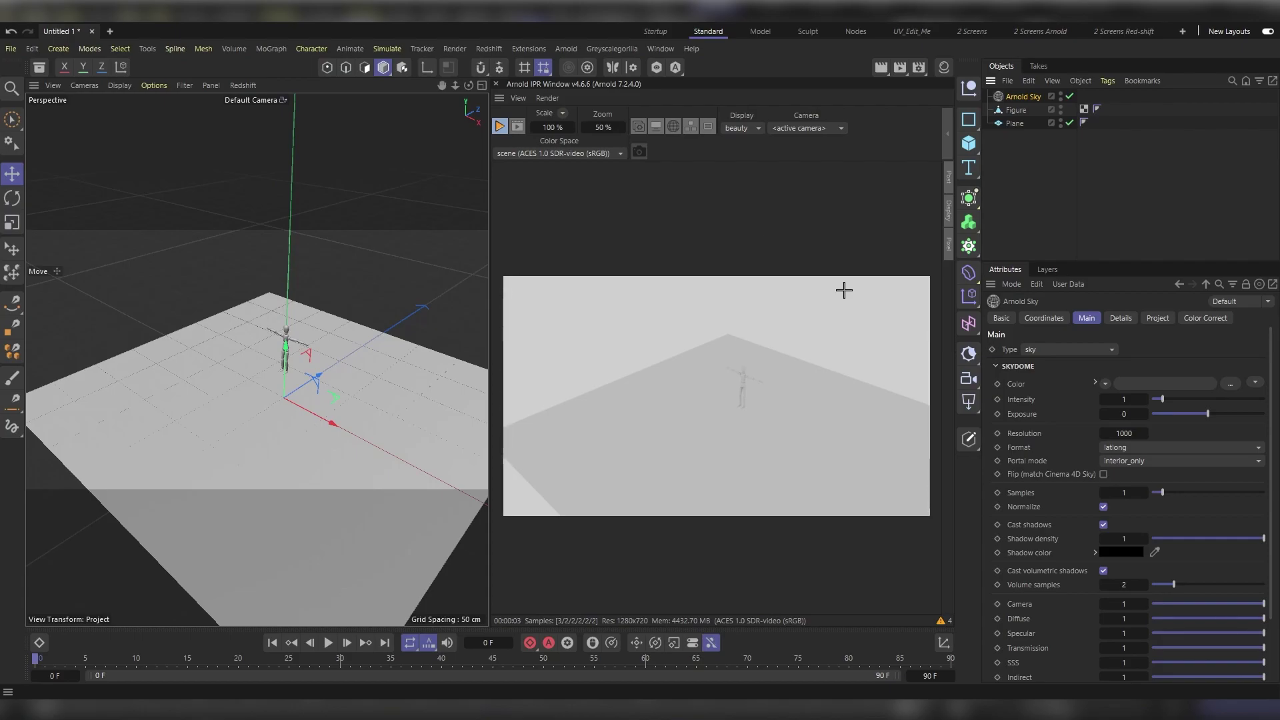
pyautogui.click(1255, 383)
pyautogui.click(1254, 398)
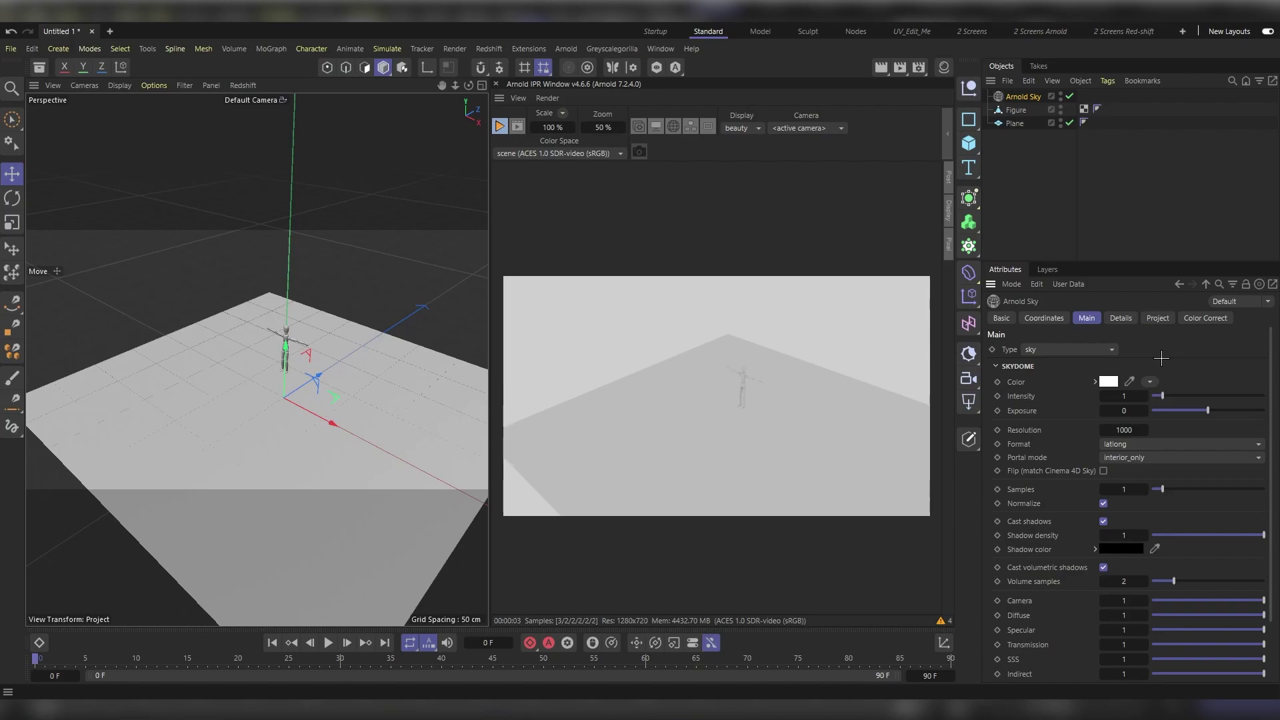
# - Try pale pink and pale cyan sky colors and settle on a pale cream with RGB 255, 240, 218
pyautogui.click(1109, 380)
pyautogui.moveTo(1000, 458)
pyautogui.mouseDown()
pyautogui.moveTo(1010, 468)
pyautogui.moveTo(998, 449)
pyautogui.mouseUp()
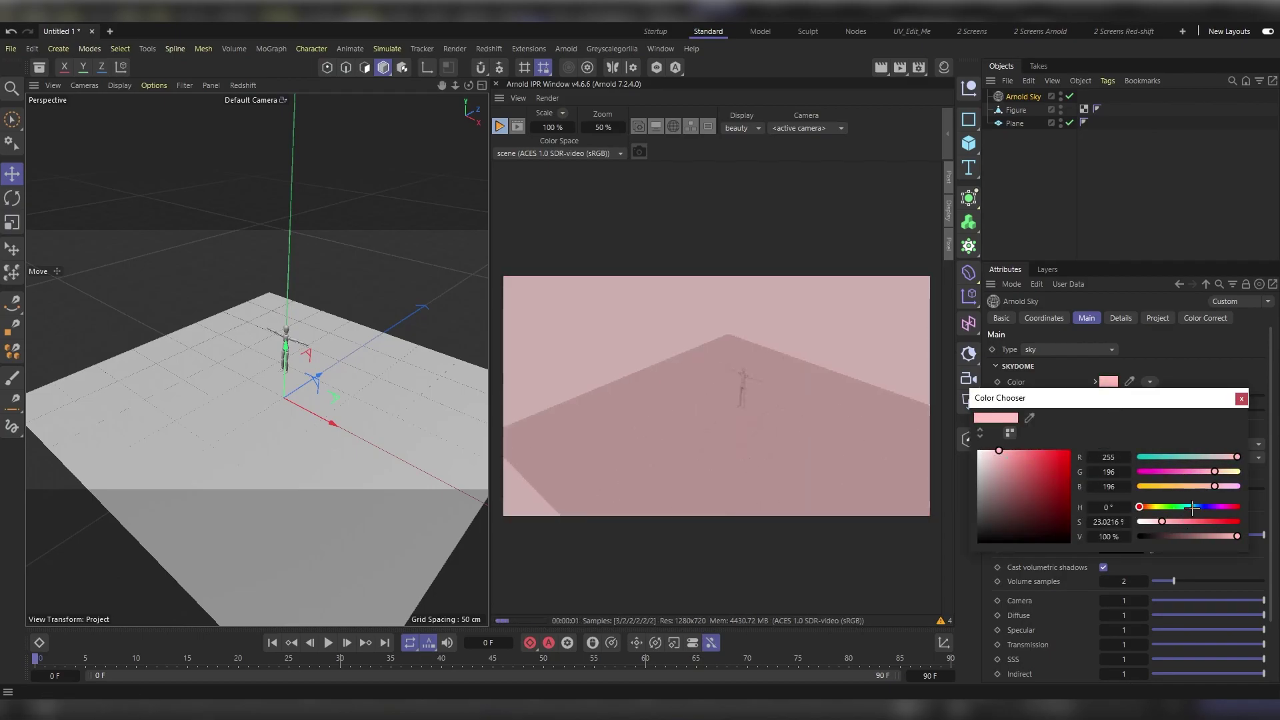
pyautogui.click(1191, 508)
pyautogui.click(989, 450)
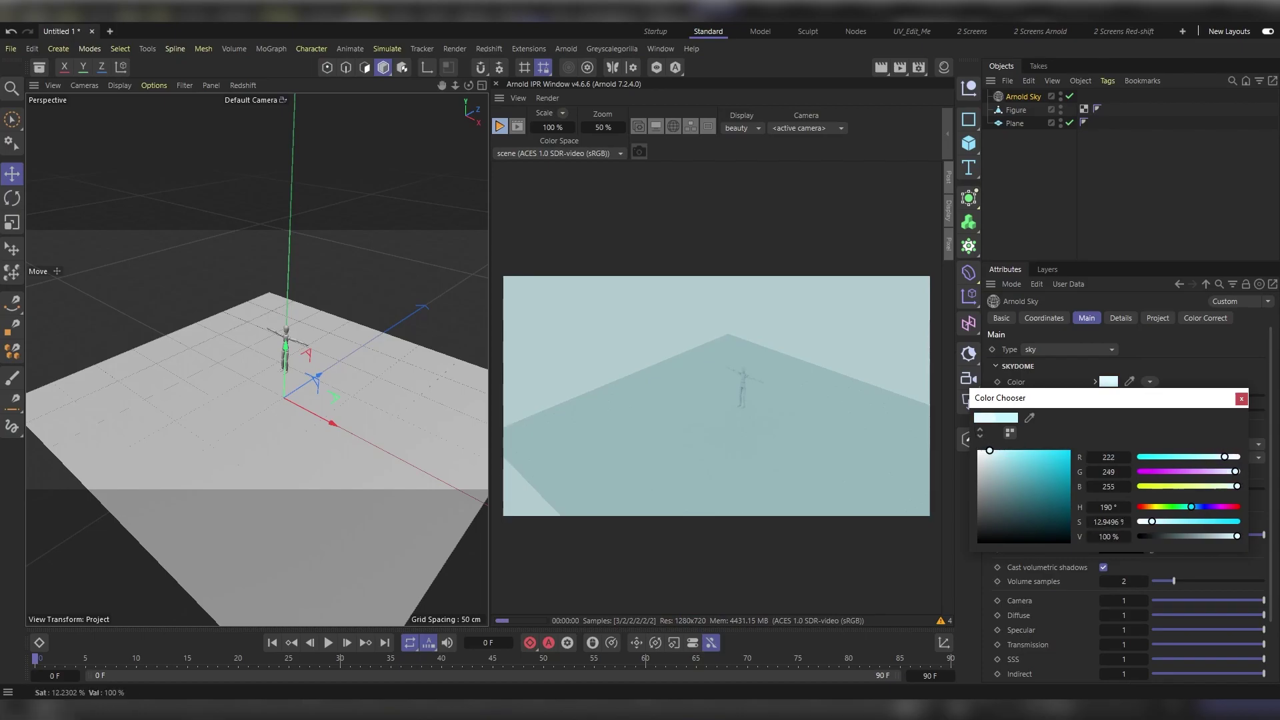
pyautogui.click(1150, 506)
pyautogui.click(991, 450)
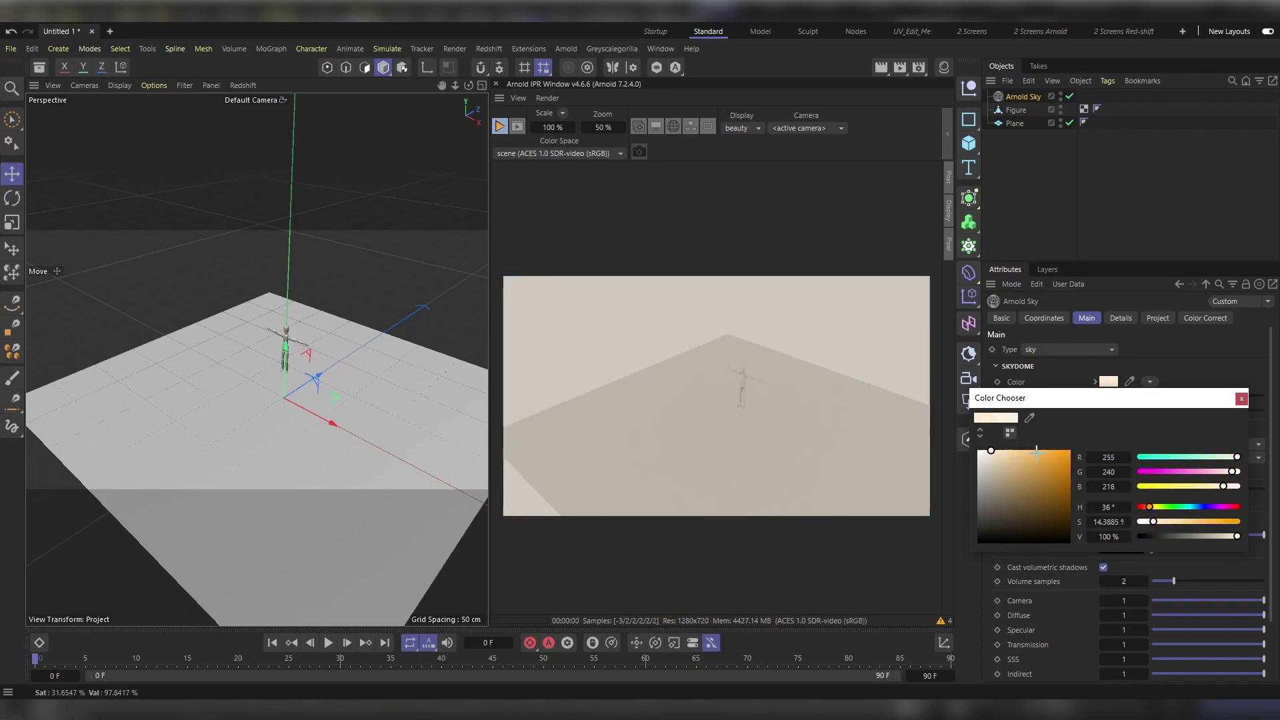
pyautogui.click(1241, 398)
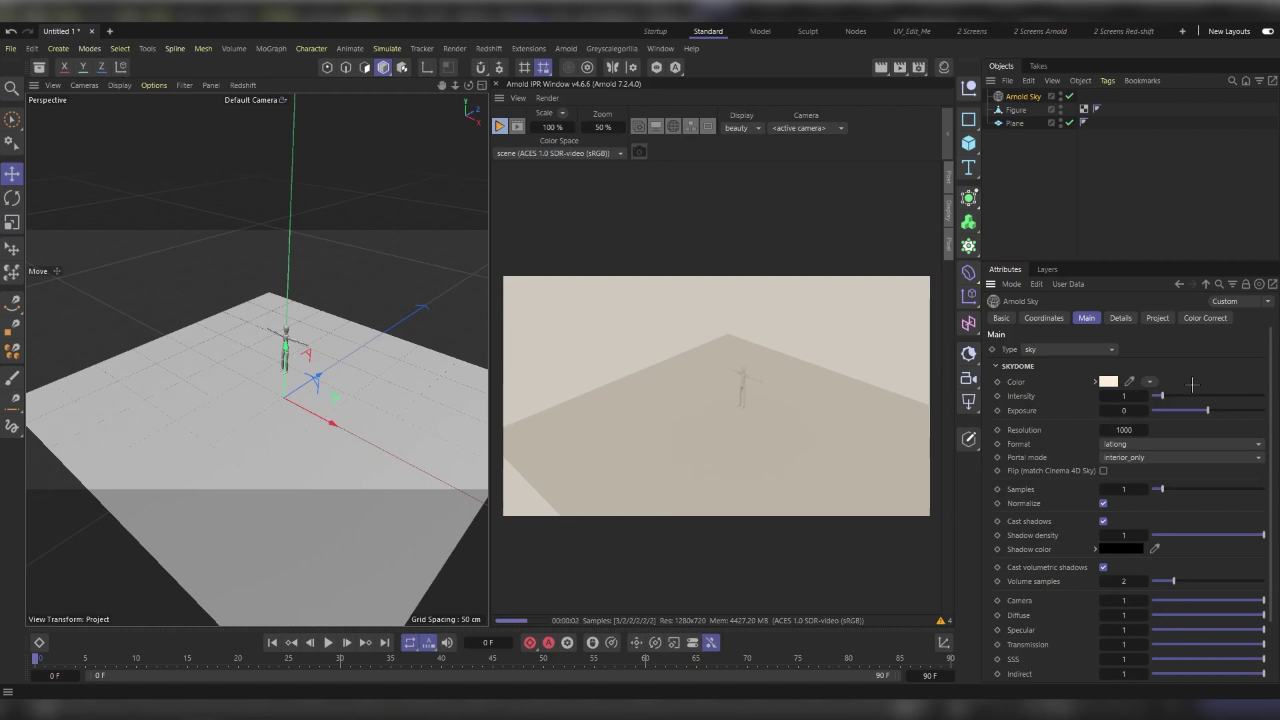
# - Switch the sky's color to texture, load a studio HDRI image from the HDRIs library and check the surroundings in the viewport
pyautogui.click(1150, 382)
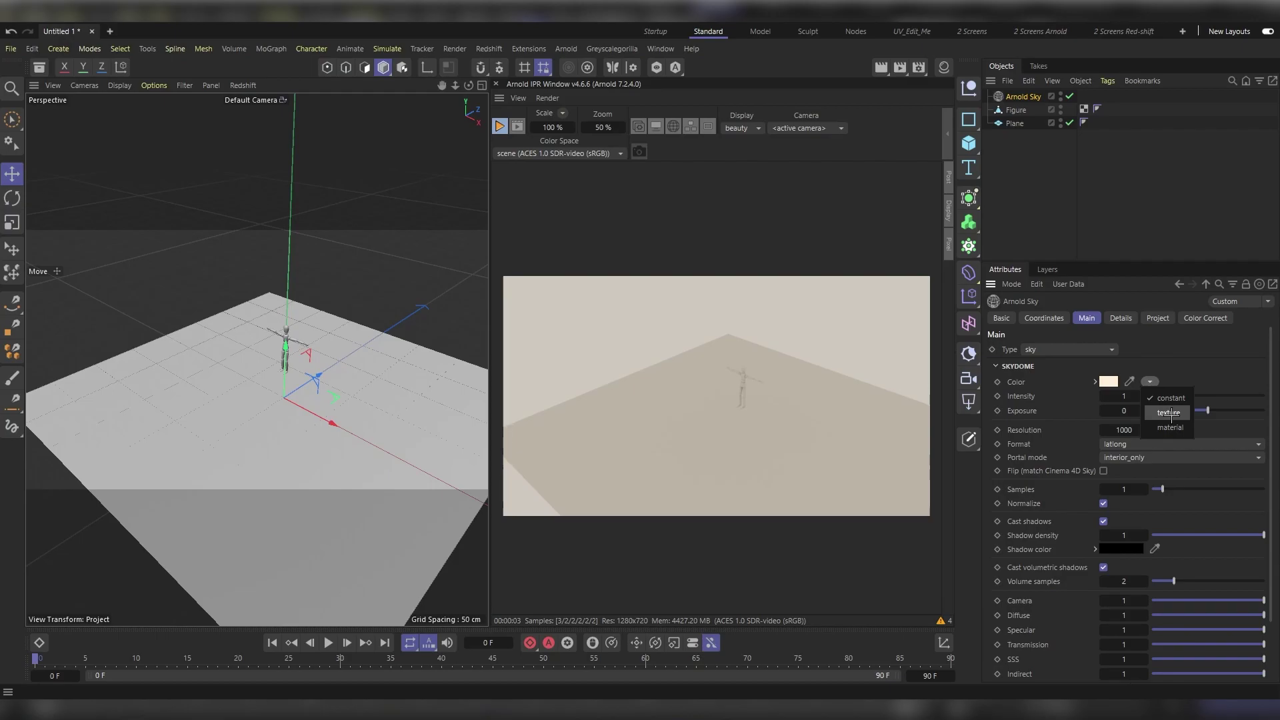
pyautogui.click(1151, 381)
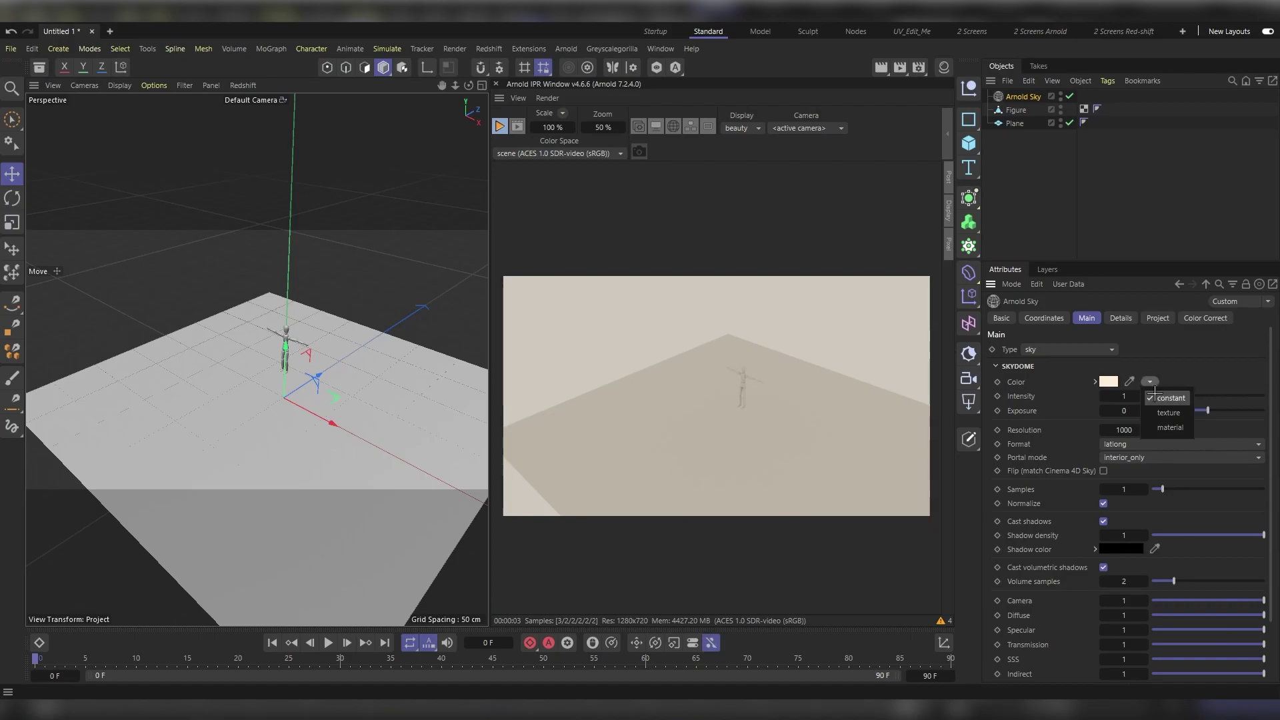
pyautogui.click(1167, 417)
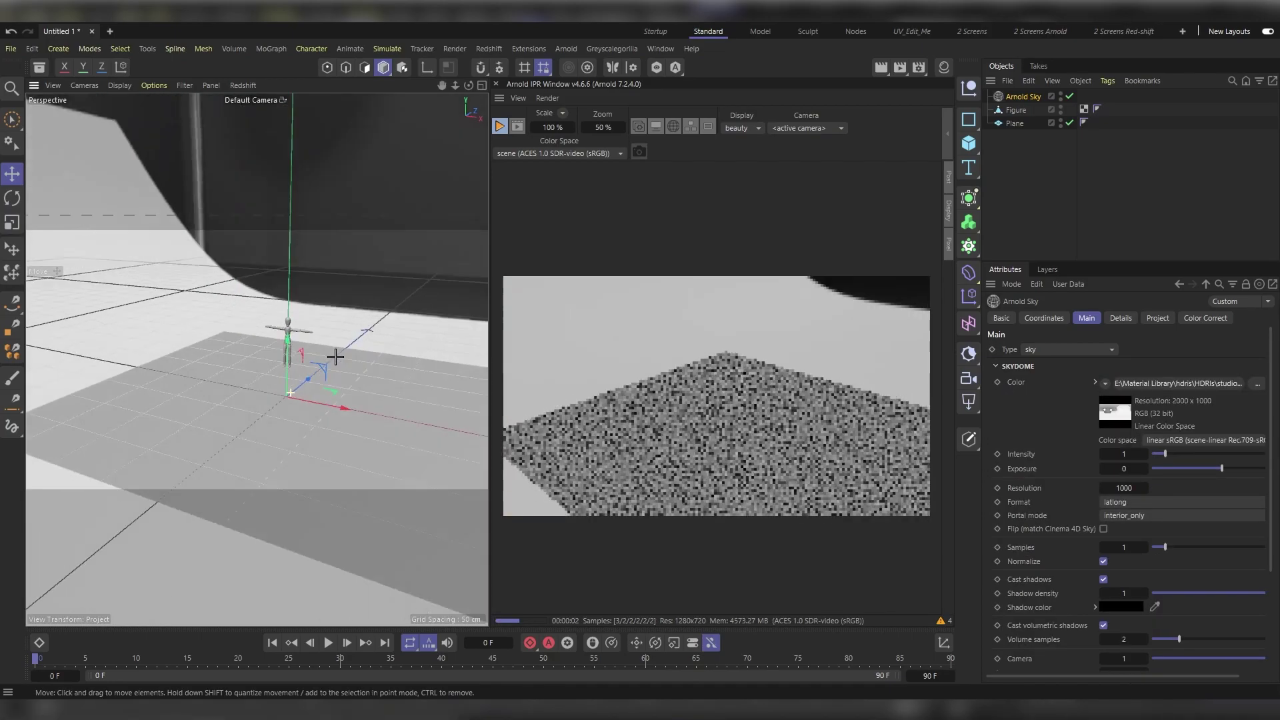
pyautogui.keyDown('alt'); pyautogui.moveTo(335, 358); pyautogui.dragTo(128, 392); pyautogui.keyUp('alt')
pyautogui.keyDown('alt'); pyautogui.moveTo(349, 378); pyautogui.dragTo(467, 402); pyautogui.keyUp('alt')
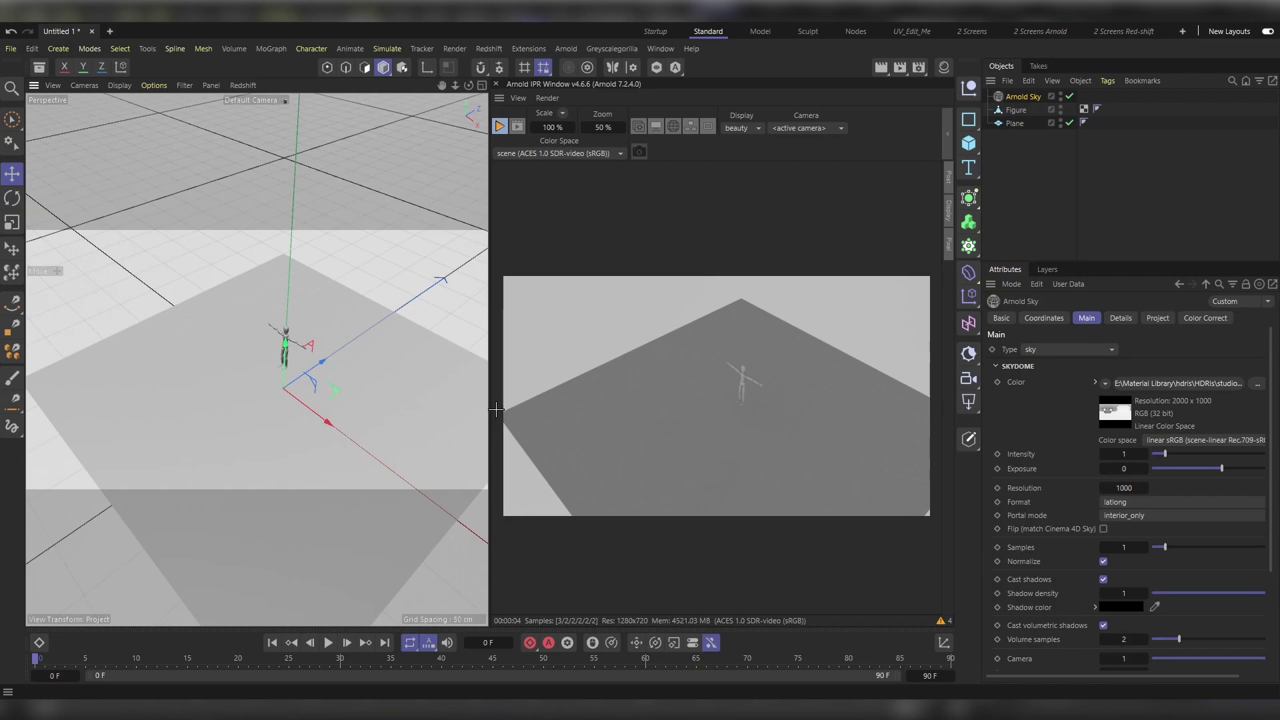